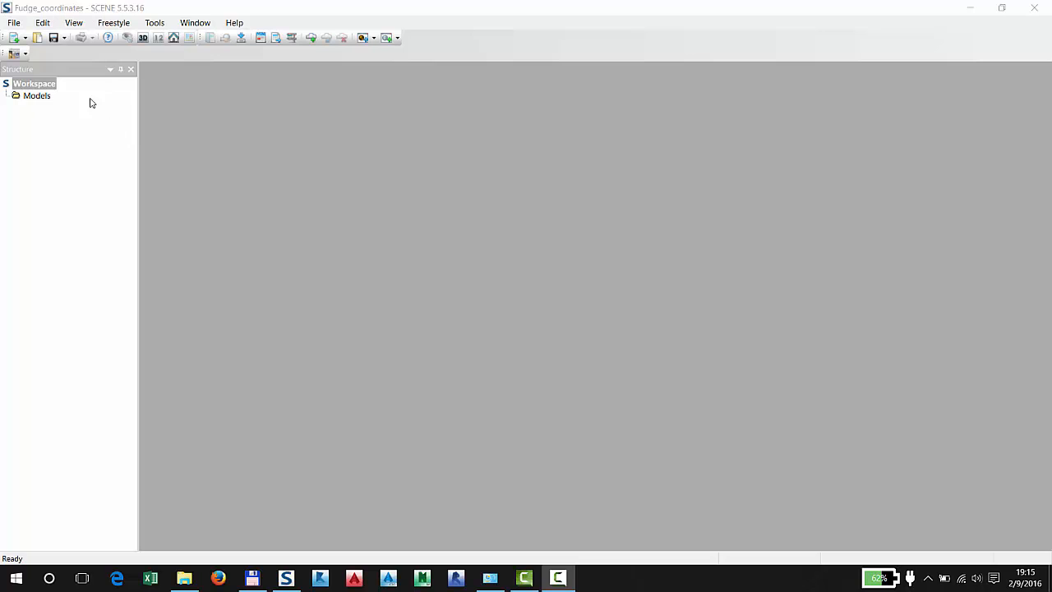
# Add CC_scan_001, CC_scan_002 and CC_scan_003 from the Becker Morgan DC CC folder to the workspace
pyautogui.click(184, 578)
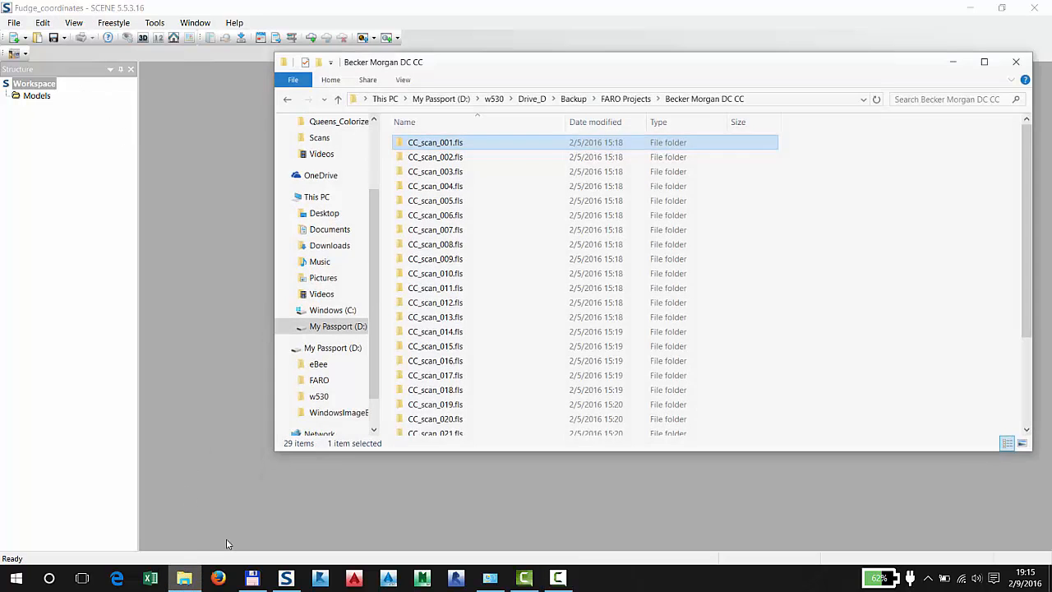
pyautogui.keyDown('shift'); pyautogui.click(459, 162); pyautogui.keyUp('shift')
pyautogui.moveTo(433, 146); pyautogui.dragTo(70, 169)
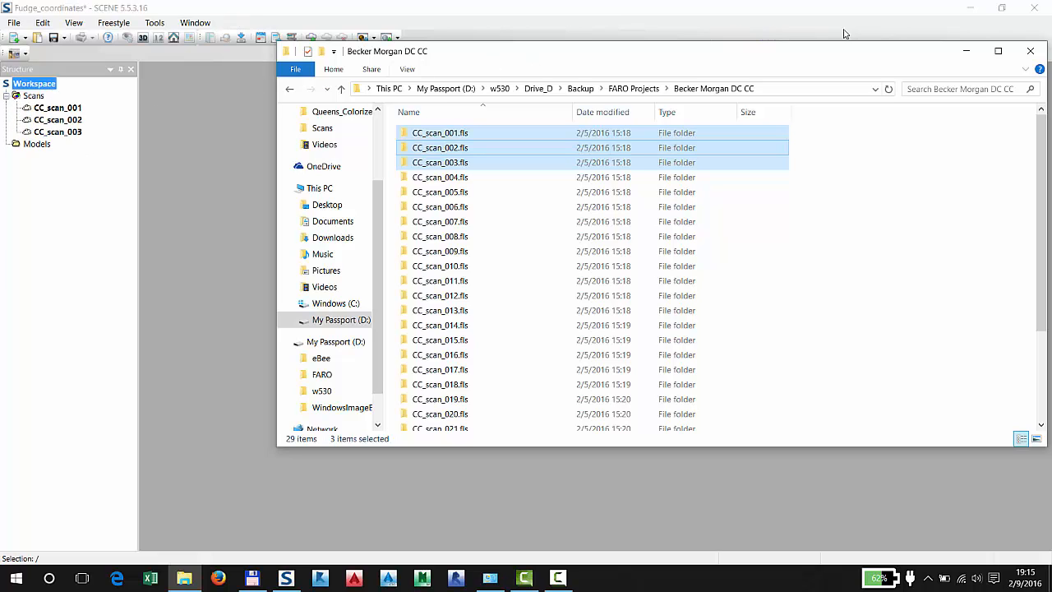
pyautogui.click(1029, 52)
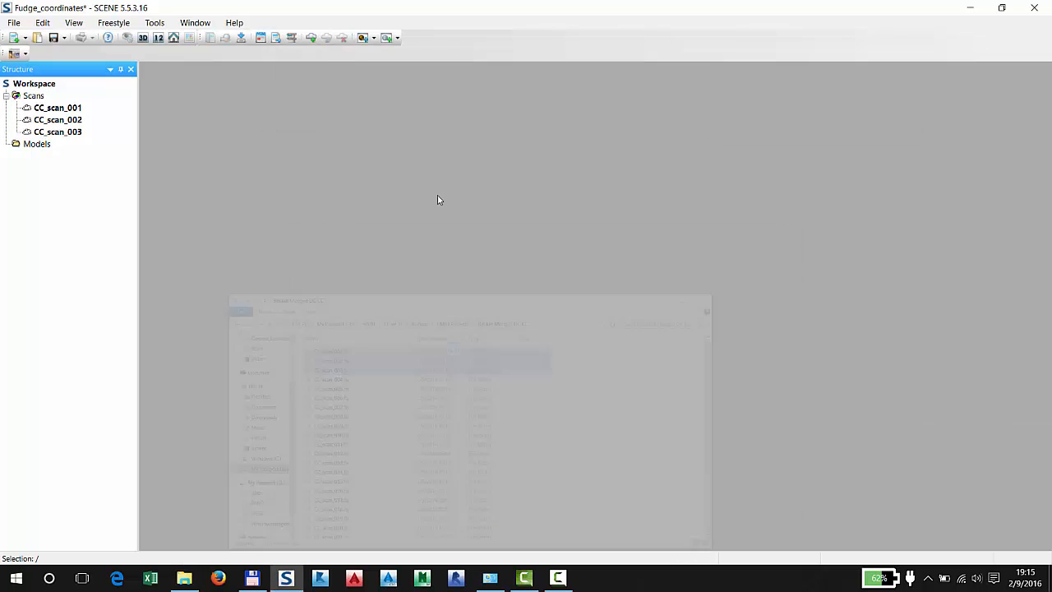
# Save the project with the added scans and load all scans in the Scans folder
pyautogui.click(52, 37)
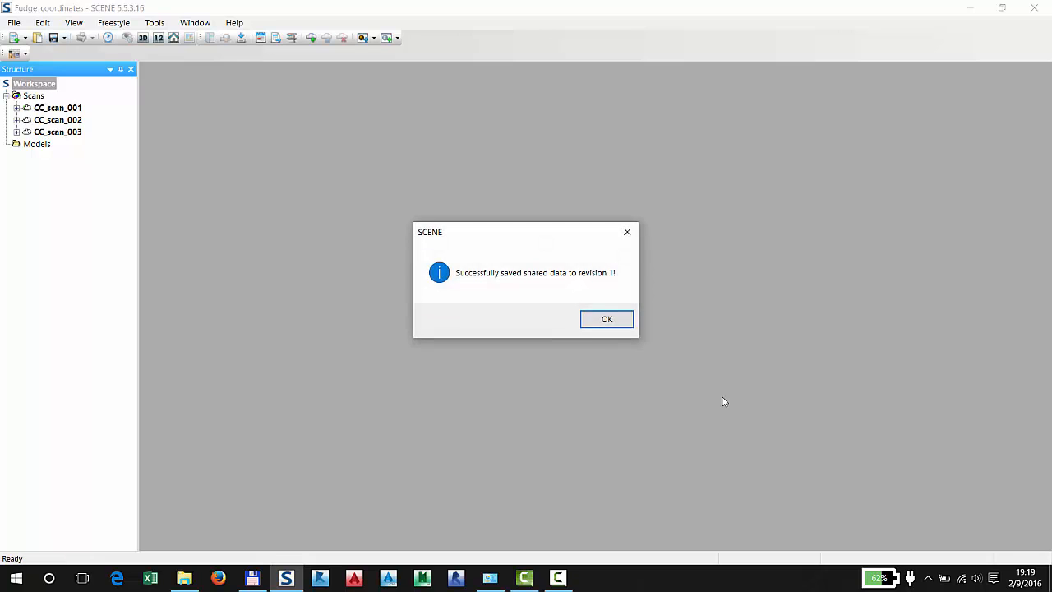
pyautogui.click(607, 319)
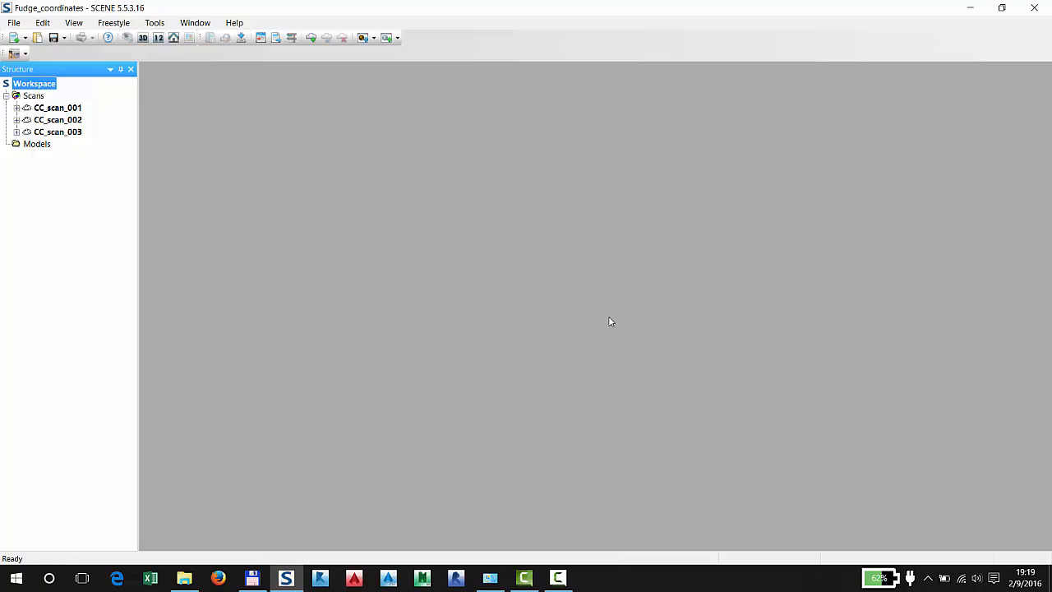
pyautogui.rightClick(36, 100)
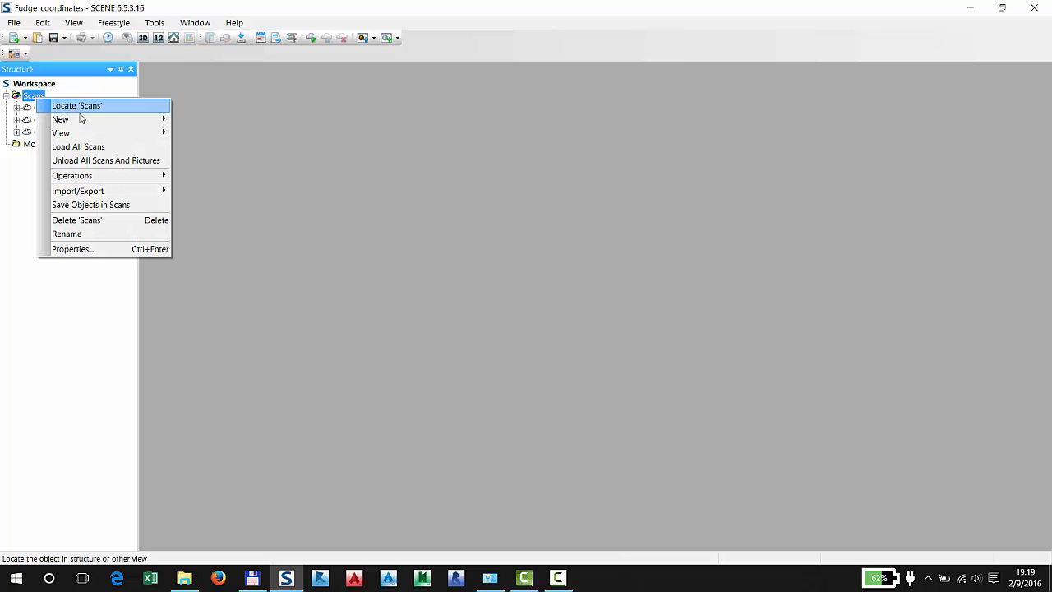
pyautogui.click(74, 145)
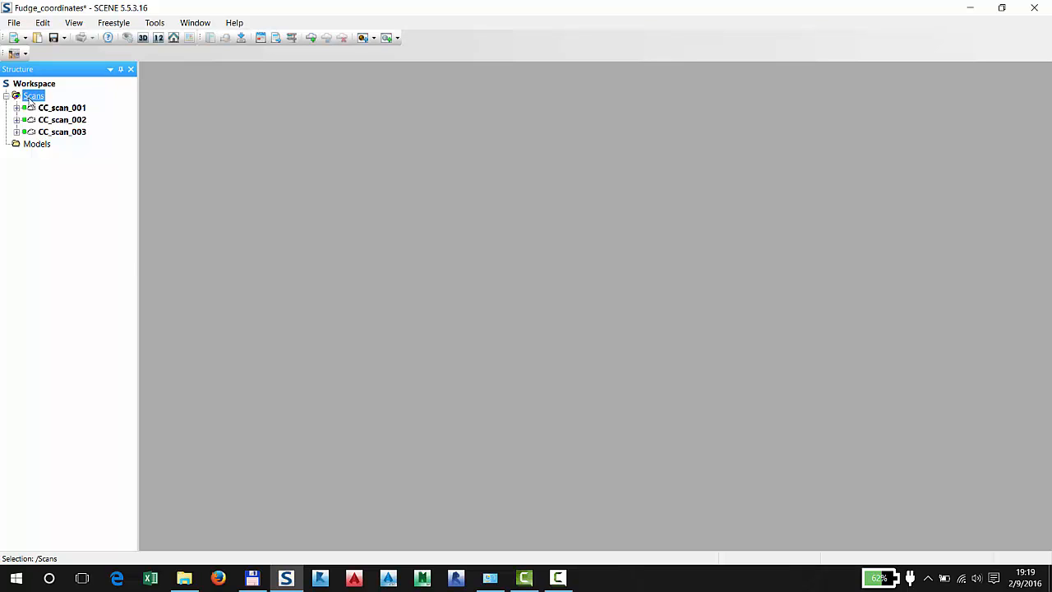
# Place the scans in the Scans folder using the Top View Based placement mode, keeping the default sensor and subsampling settings
pyautogui.rightClick(30, 99)
pyautogui.moveTo(132, 180)
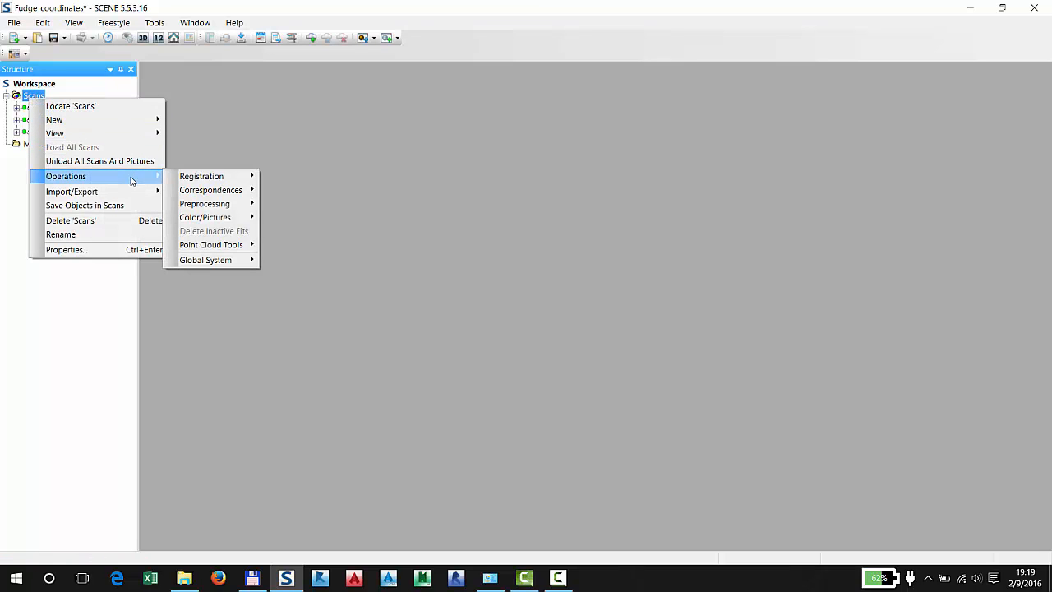
pyautogui.moveTo(204, 178)
pyautogui.click(334, 217)
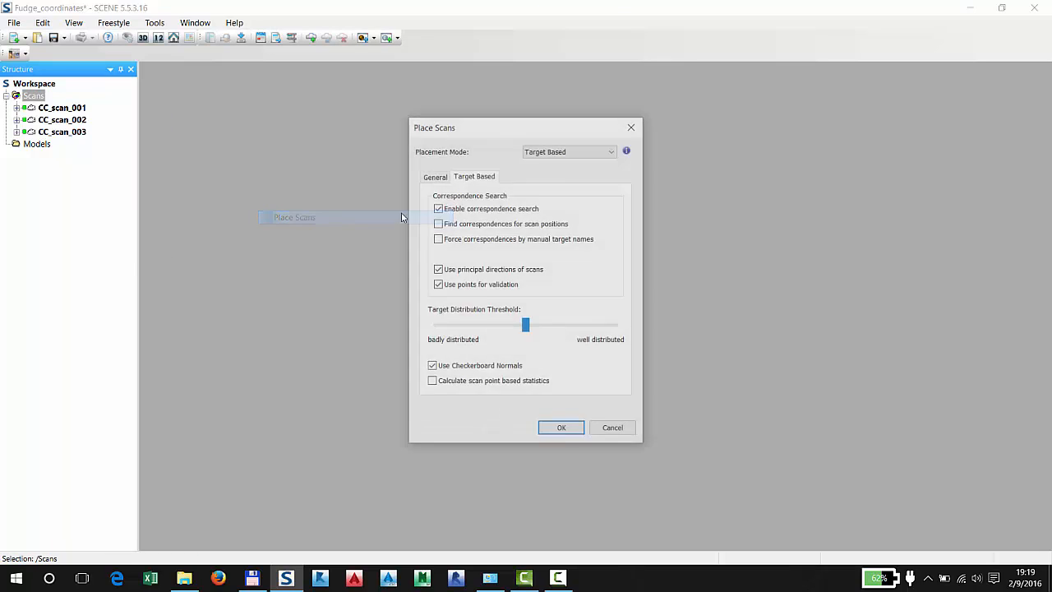
pyautogui.click(597, 151)
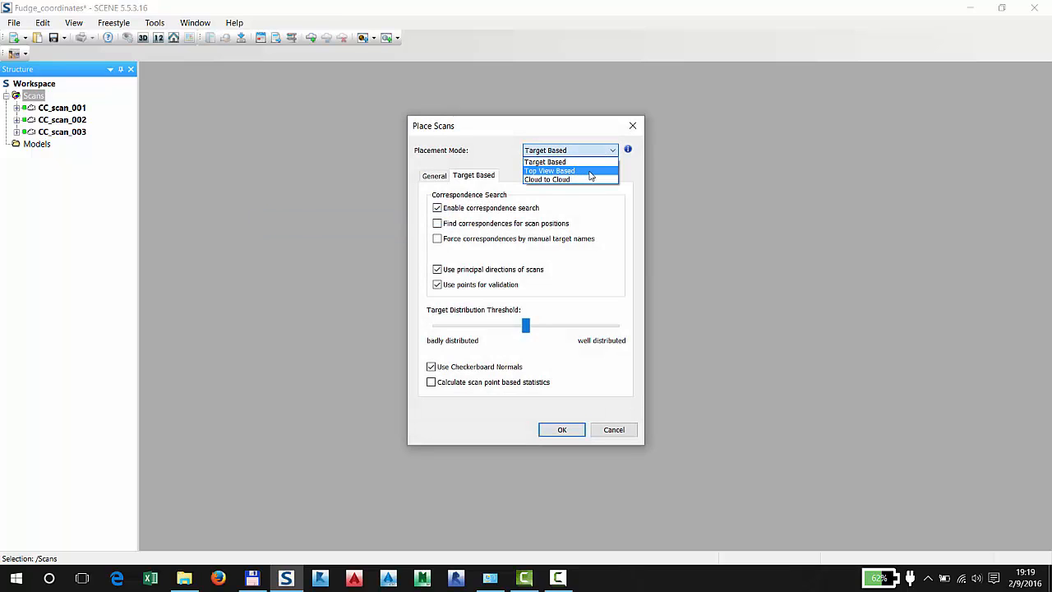
pyautogui.click(589, 171)
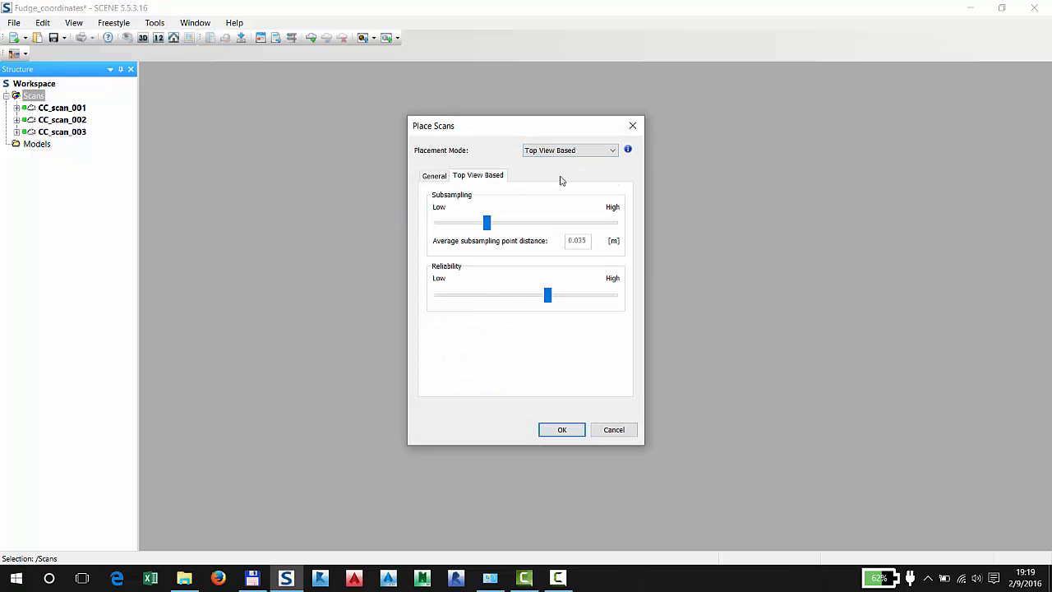
pyautogui.click(435, 177)
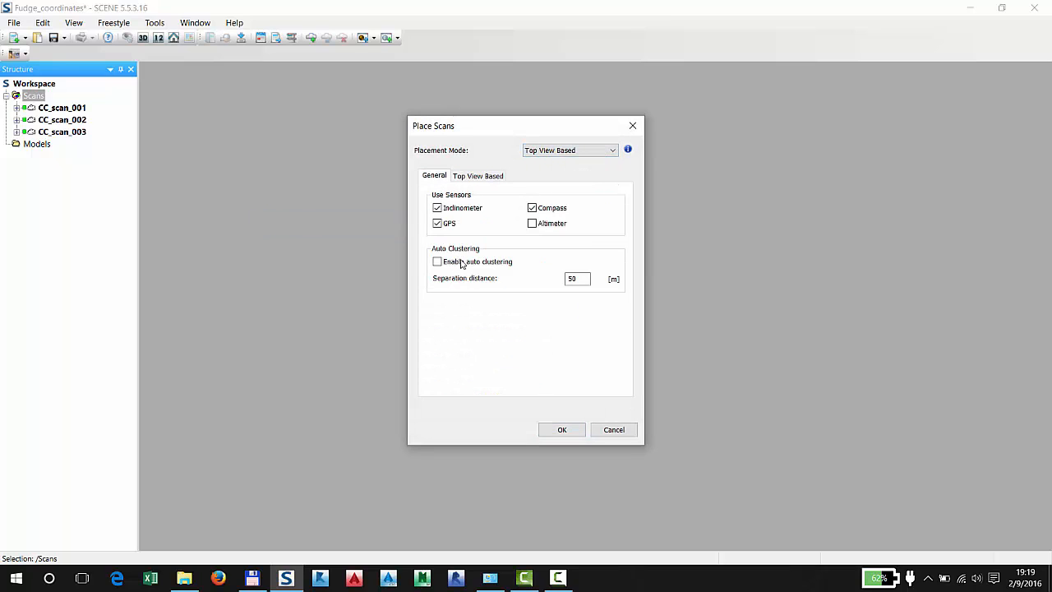
pyautogui.click(562, 430)
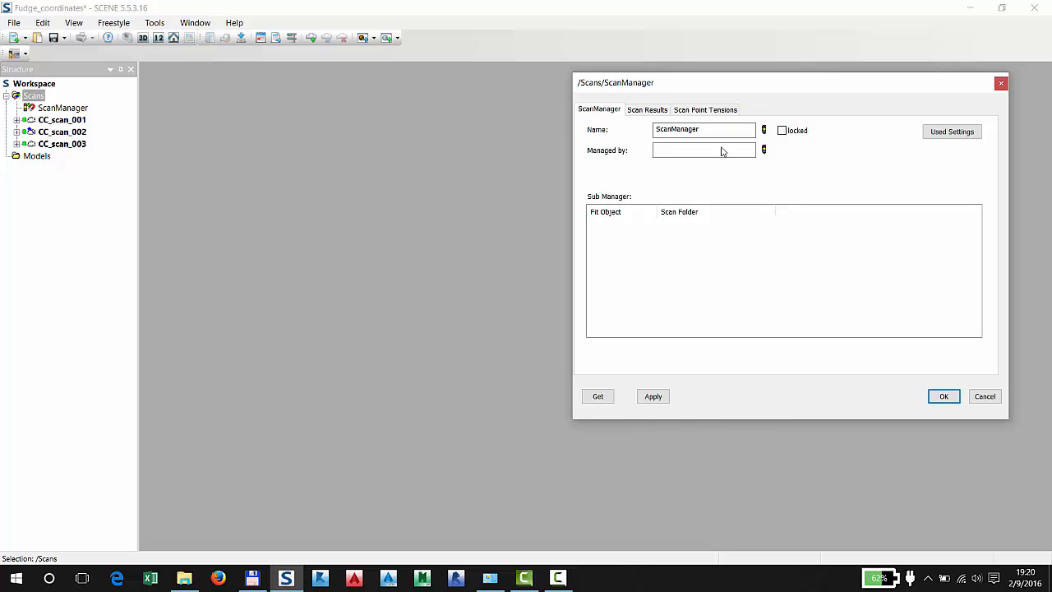
# Review the scan results and scan point tensions of the top view placement, then close the ScanManager results
pyautogui.click(661, 110)
pyautogui.click(698, 112)
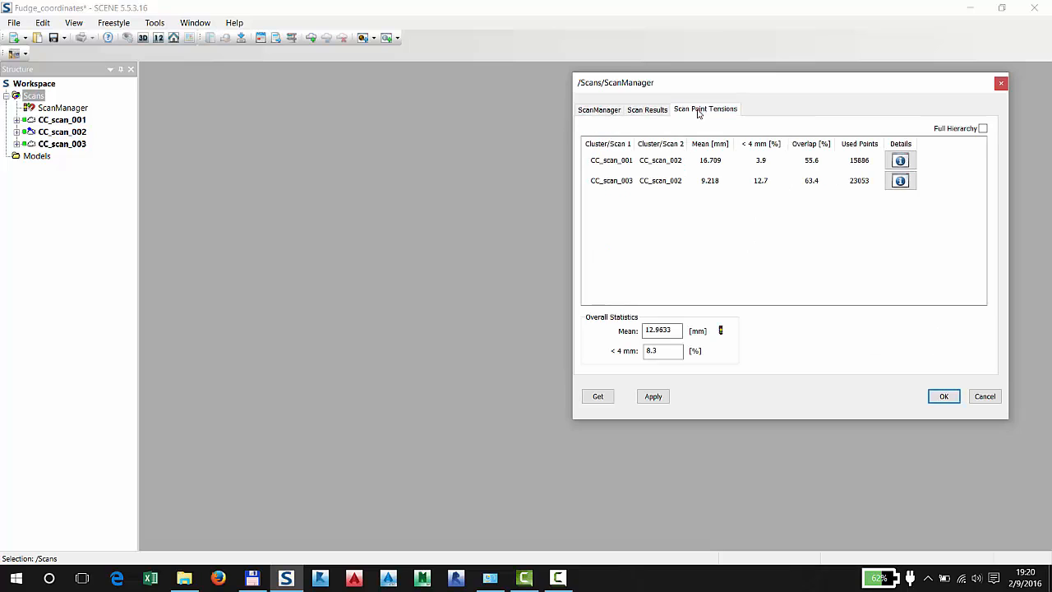
pyautogui.click(599, 112)
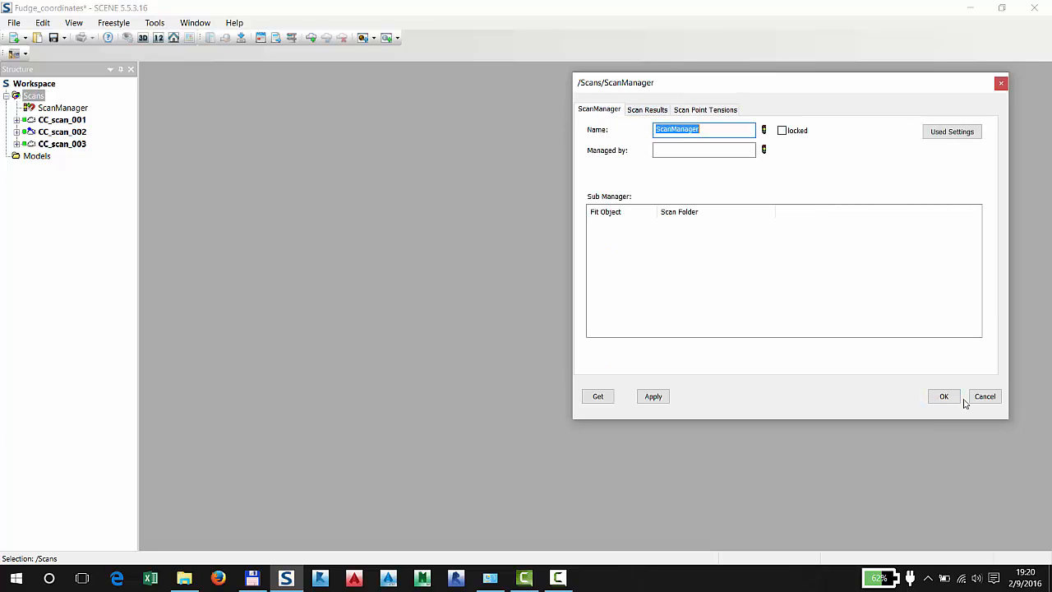
pyautogui.click(946, 398)
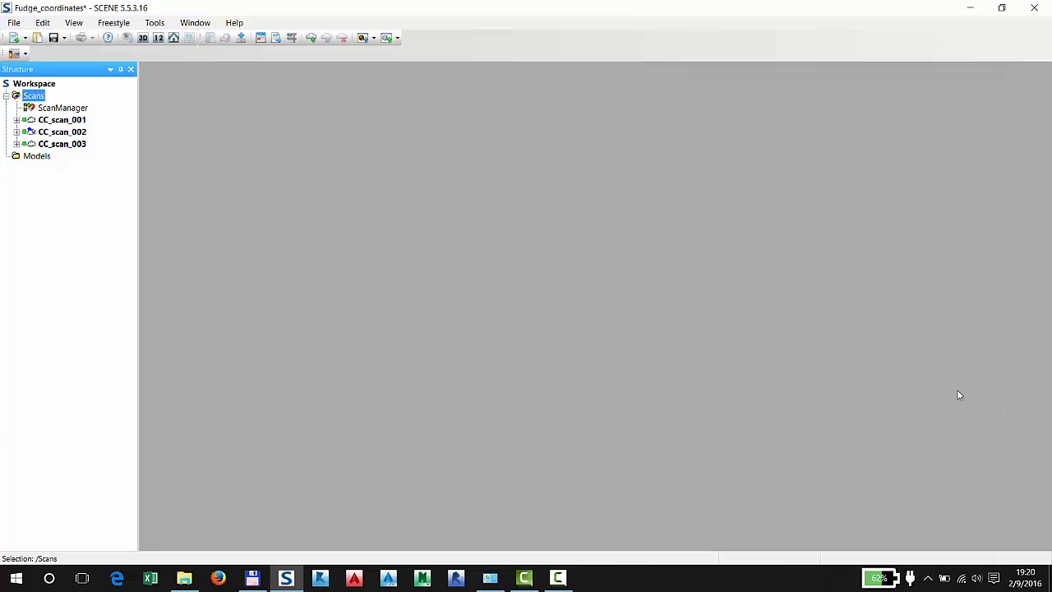
# Rerun the scan placement from the ScanManager using the Cloud to Cloud mode with 30 iterations and a 10 m search distance
pyautogui.click(51, 108)
pyautogui.rightClick(73, 108)
pyautogui.click(114, 113)
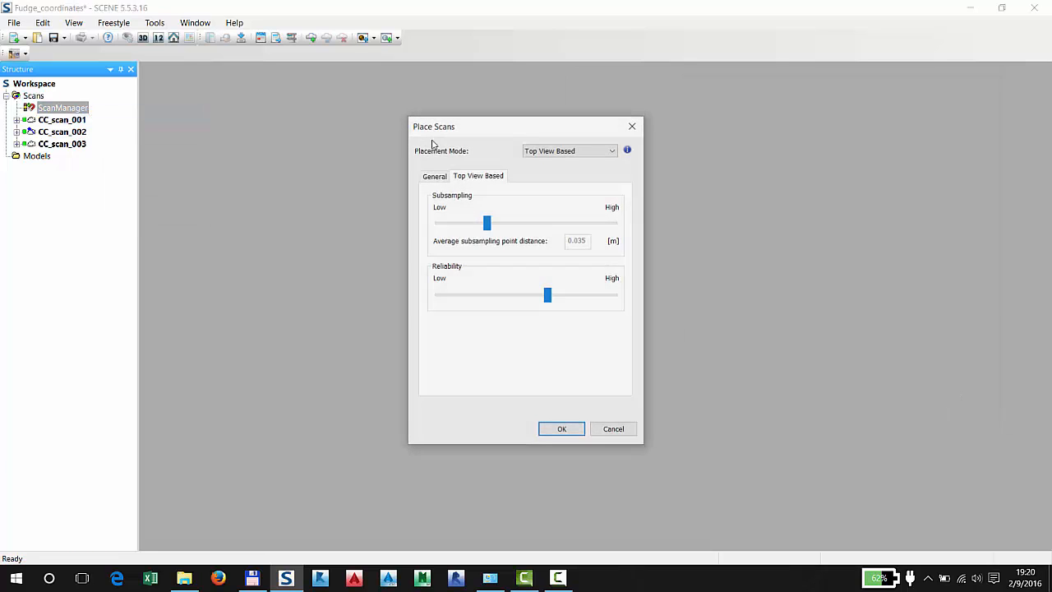
pyautogui.click(570, 150)
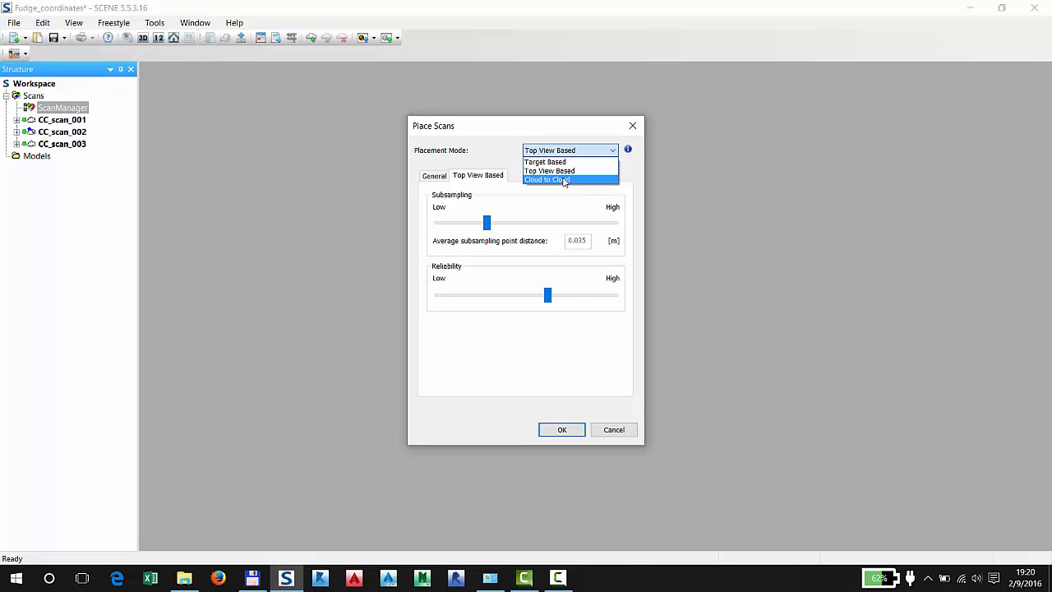
pyautogui.click(566, 179)
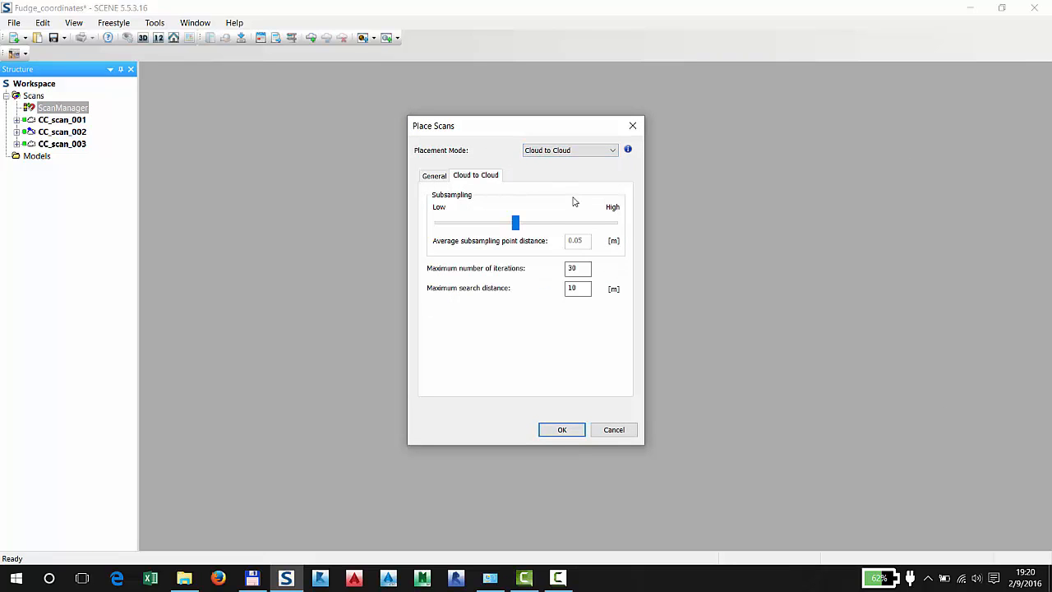
pyautogui.click(561, 430)
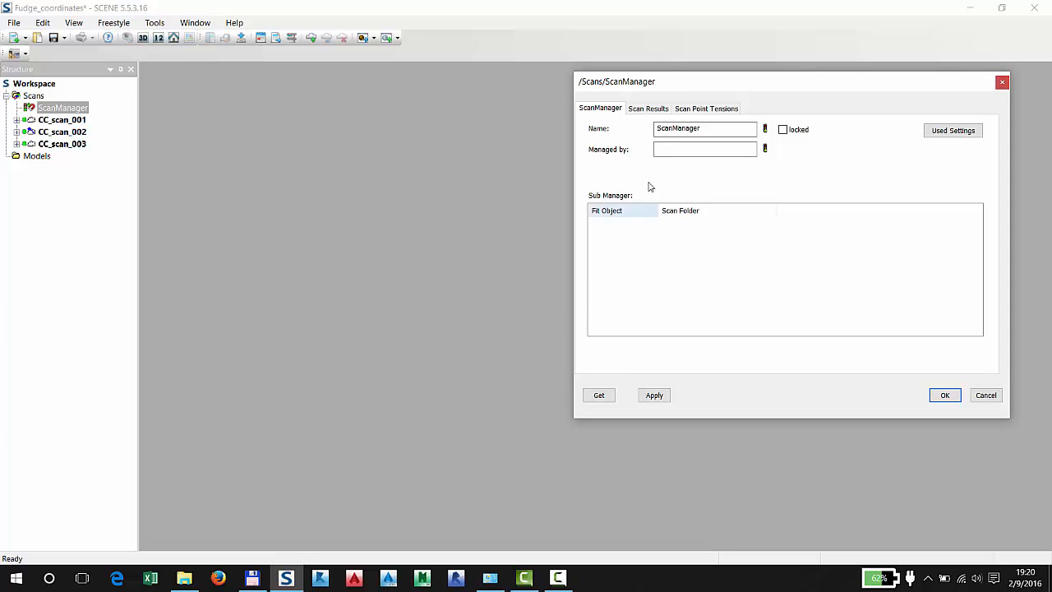
# Check the scan results and scan point tensions of the cloud-to-cloud placement and close the ScanManager results
pyautogui.click(655, 111)
pyautogui.click(687, 109)
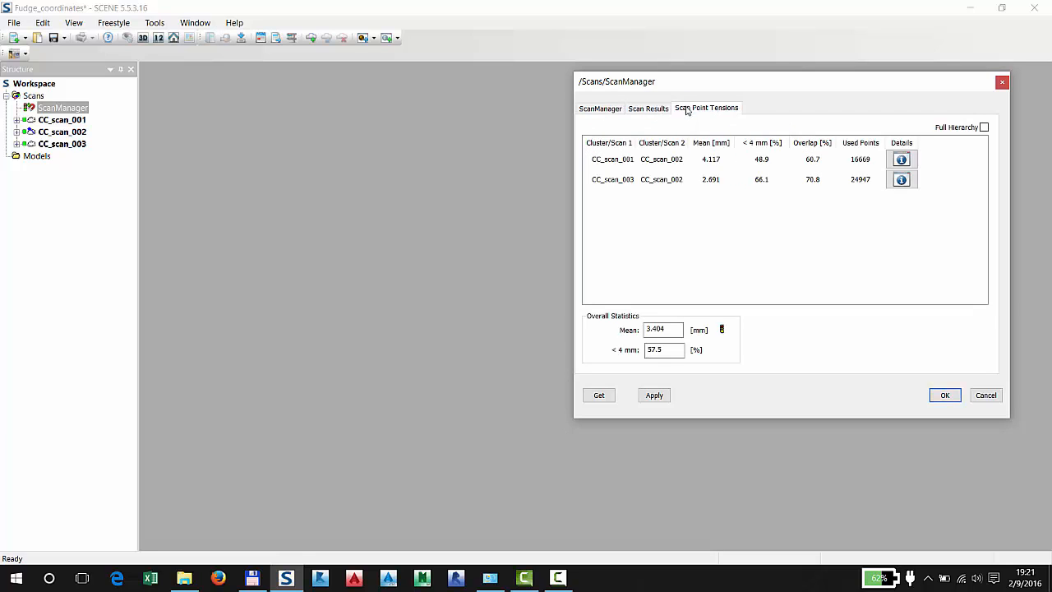
pyautogui.click(643, 114)
pyautogui.click(616, 112)
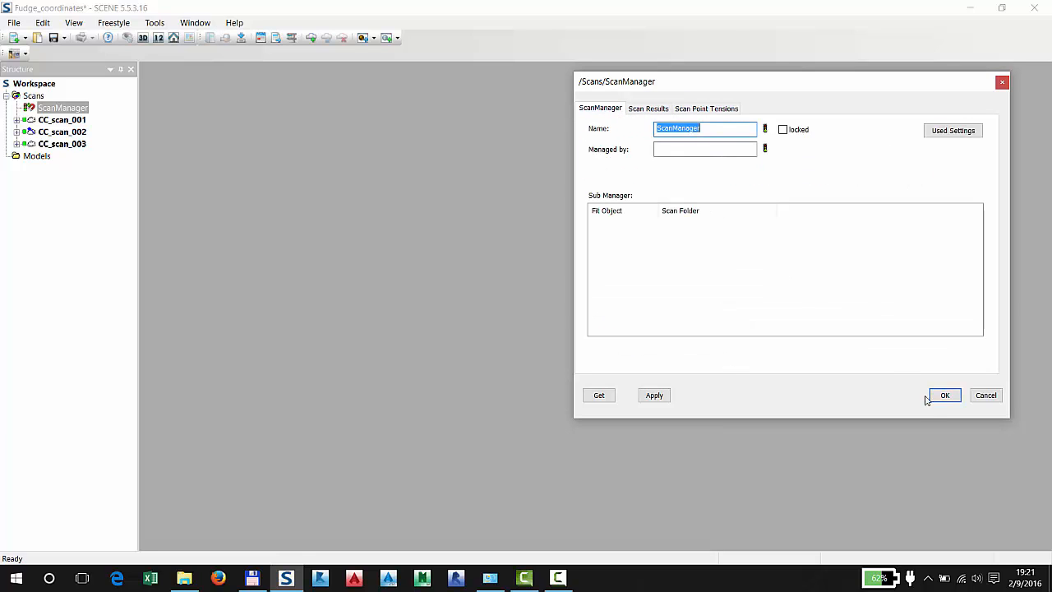
pyautogui.click(945, 396)
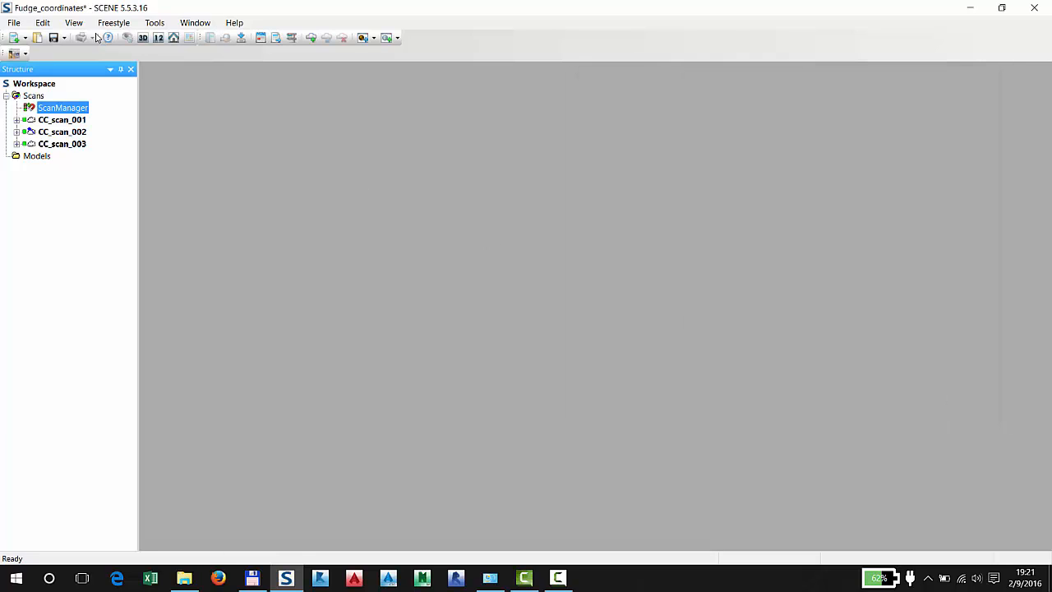
# Set the display units for both length and small lengths to US feet (ft US) in the program options
pyautogui.click(156, 23)
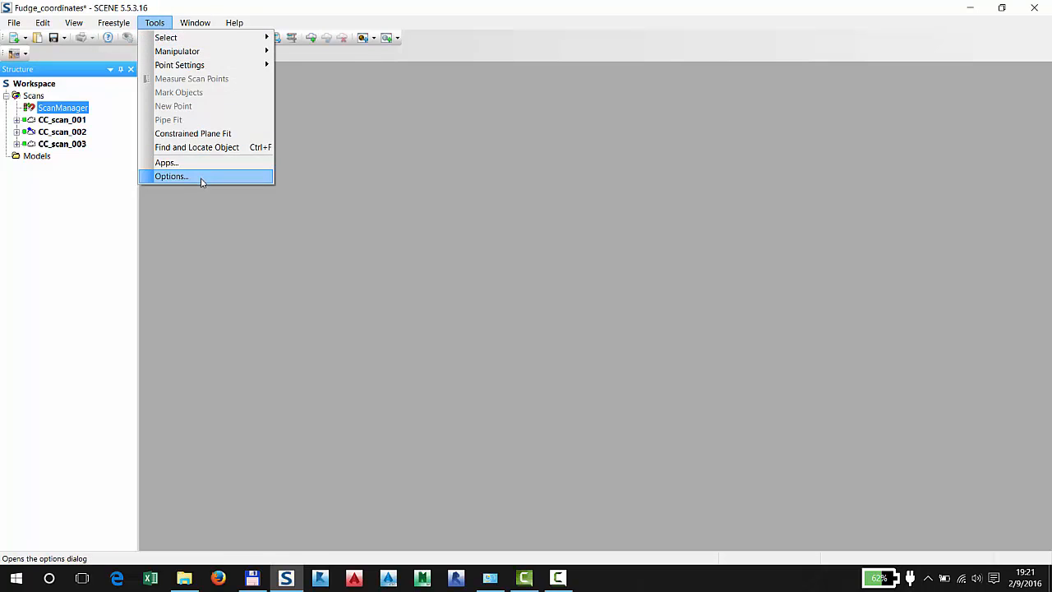
pyautogui.click(202, 176)
pyautogui.click(483, 178)
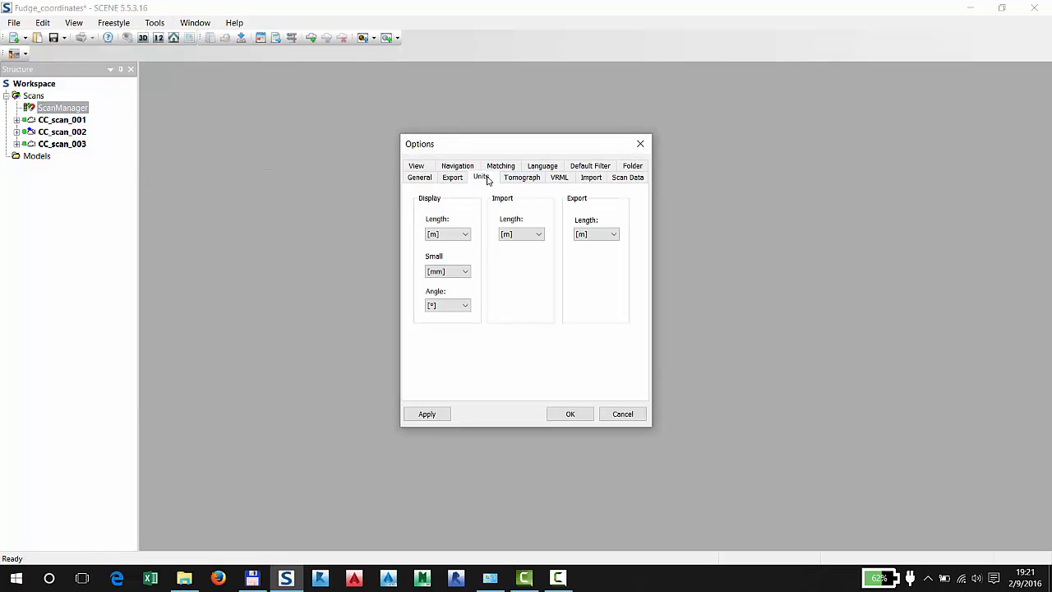
pyautogui.click(460, 236)
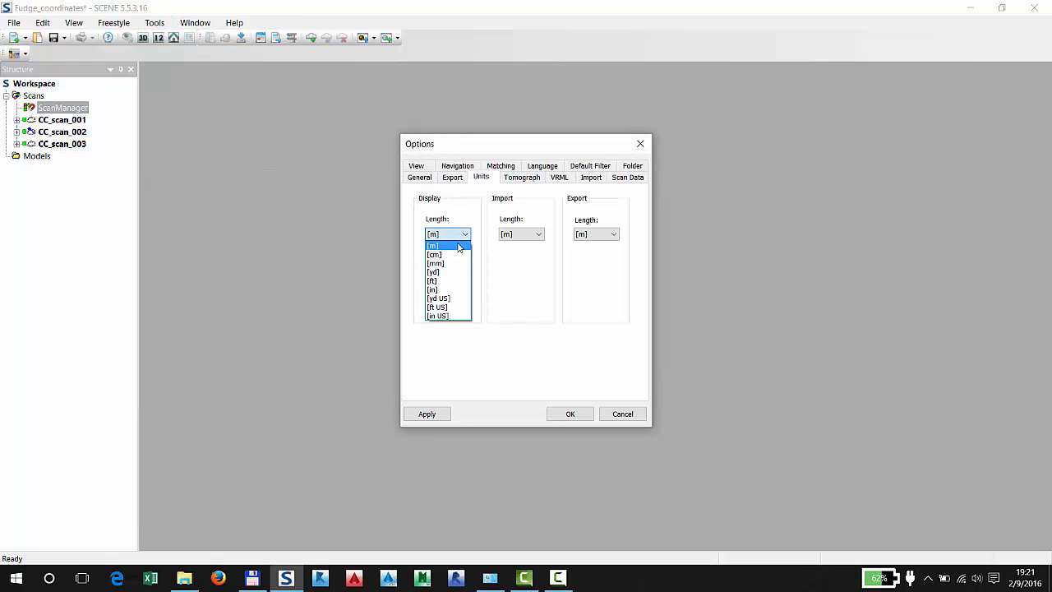
pyautogui.click(449, 309)
pyautogui.click(460, 272)
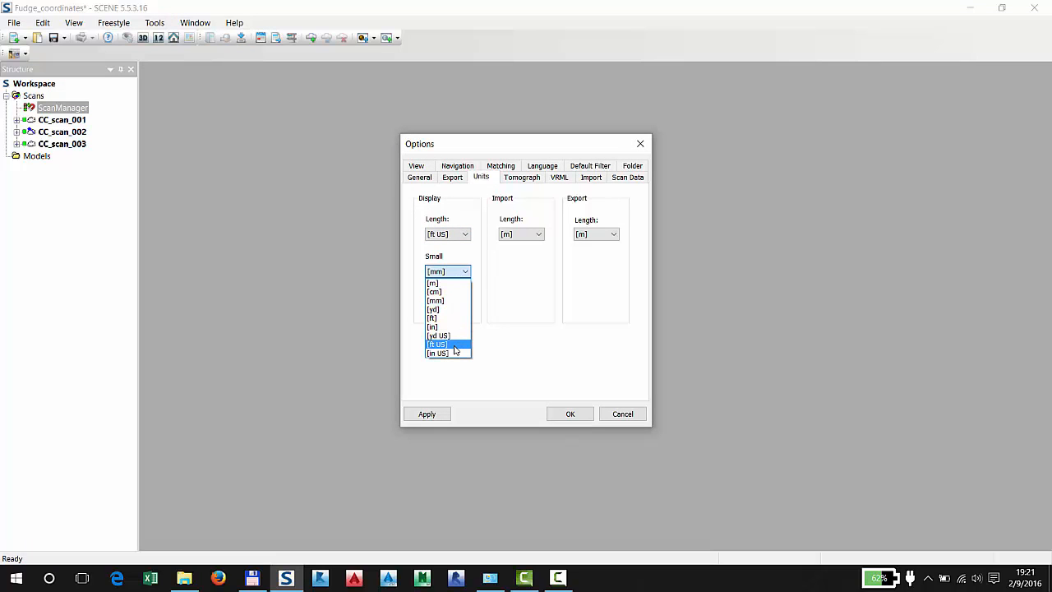
pyautogui.click(455, 344)
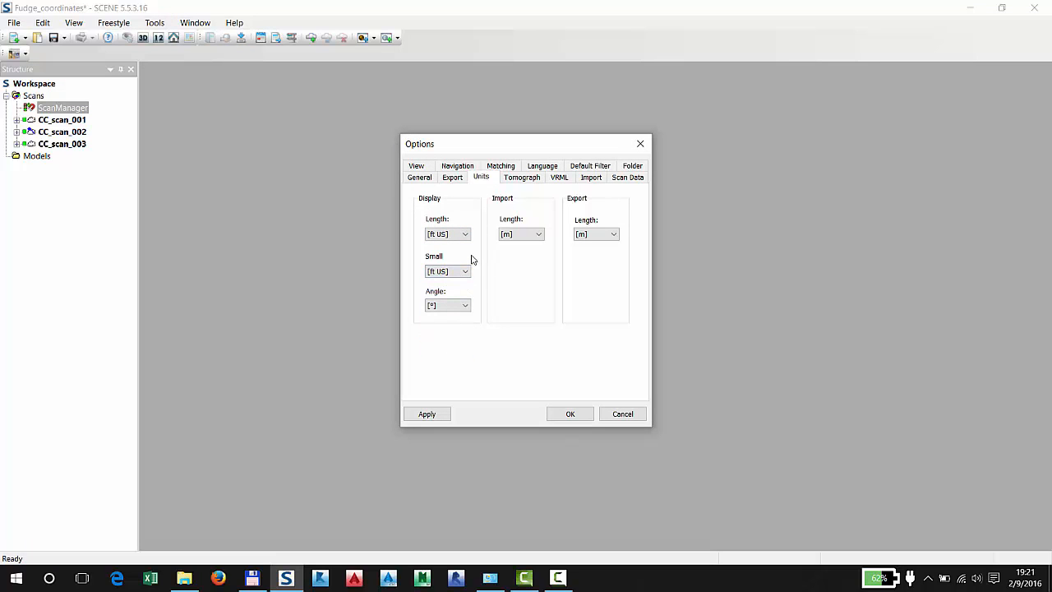
# Set the import and export length units to US feet (ft US) and confirm the options
pyautogui.click(526, 235)
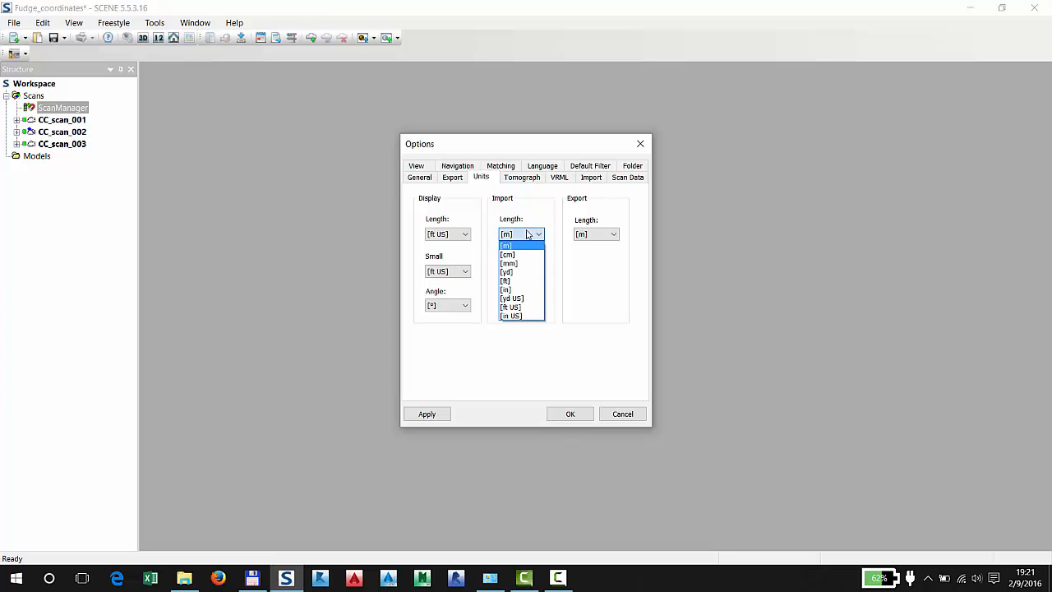
pyautogui.click(527, 308)
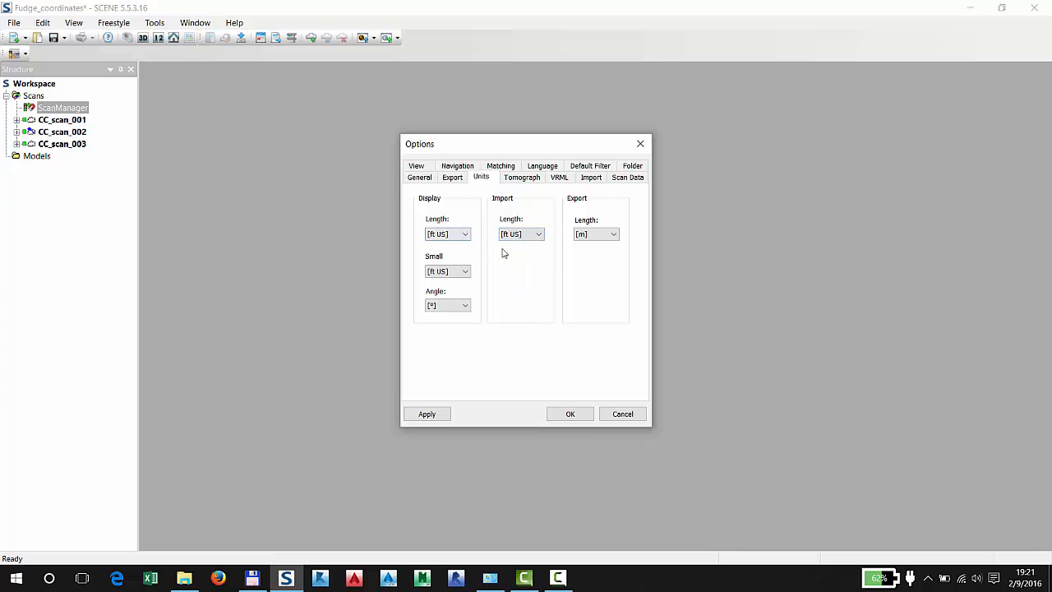
pyautogui.click(608, 234)
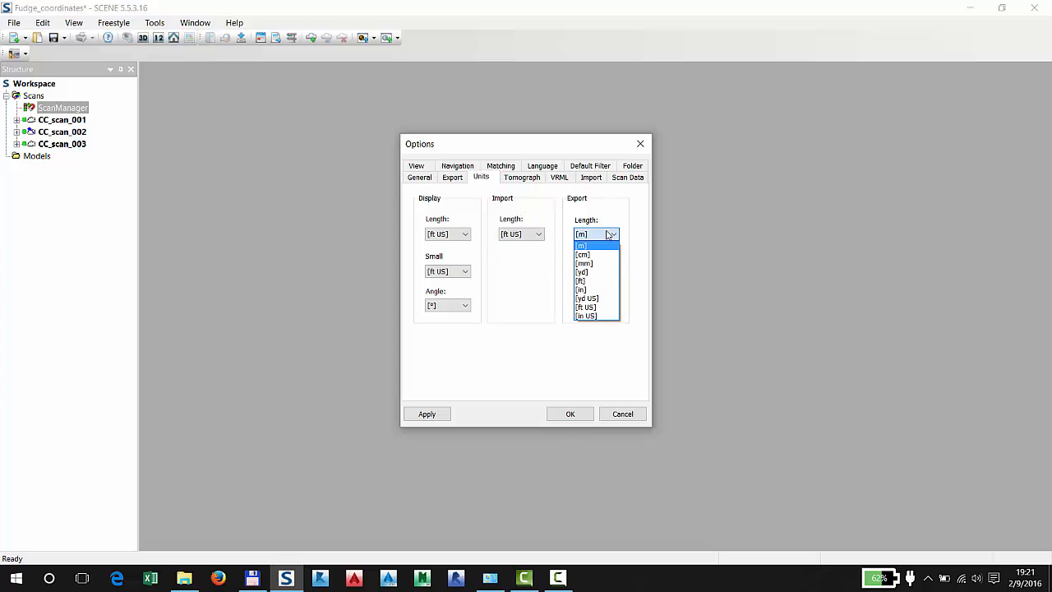
pyautogui.click(593, 307)
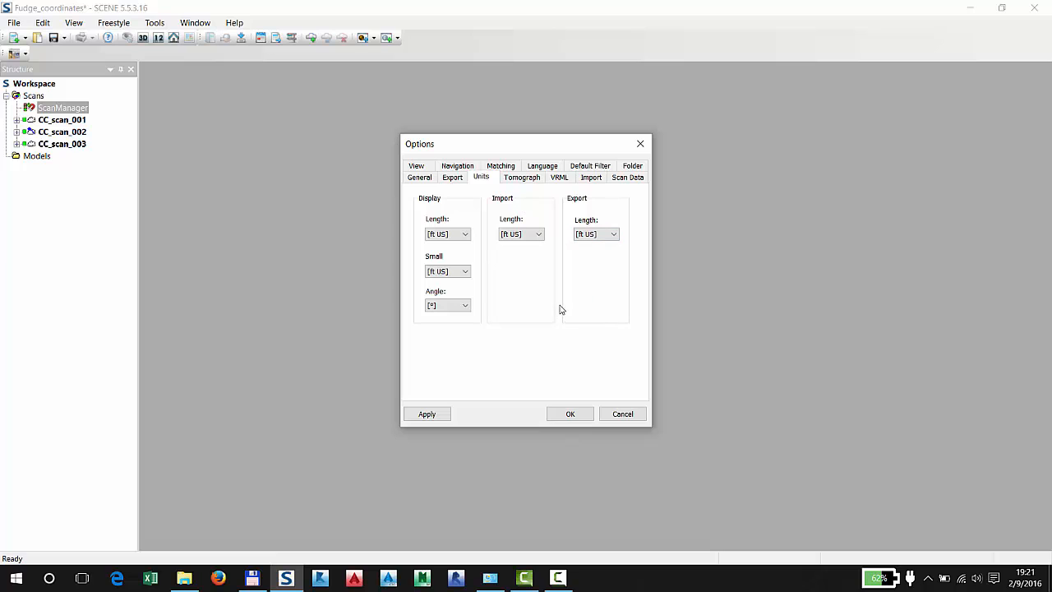
pyautogui.click(561, 415)
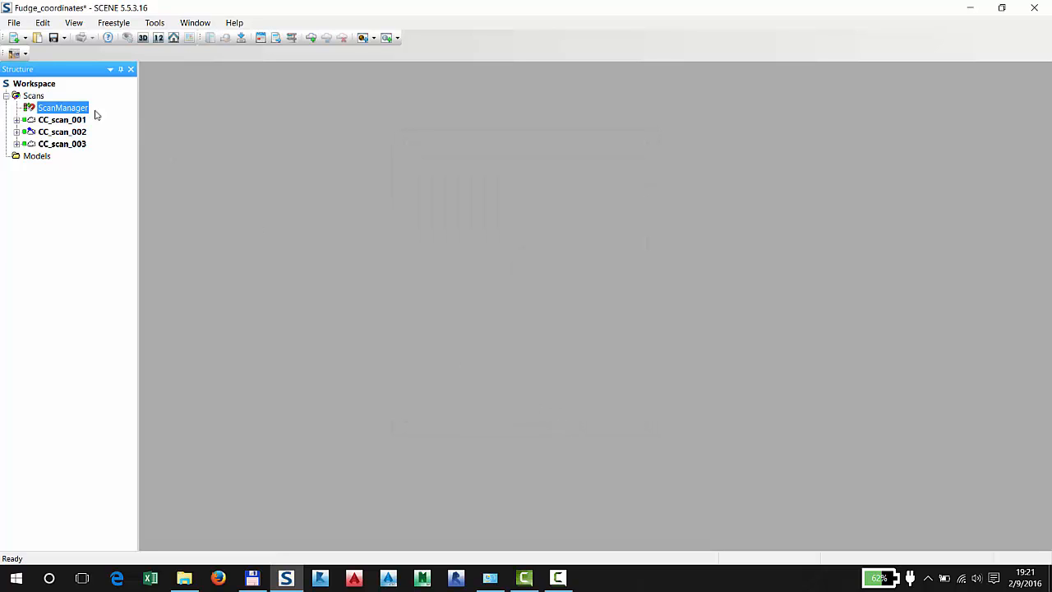
# Open the Scans folder in a 3D view and move in close to the scanned flat surface with the three scan positions
pyautogui.rightClick(31, 96)
pyautogui.moveTo(103, 134)
pyautogui.click(203, 133)
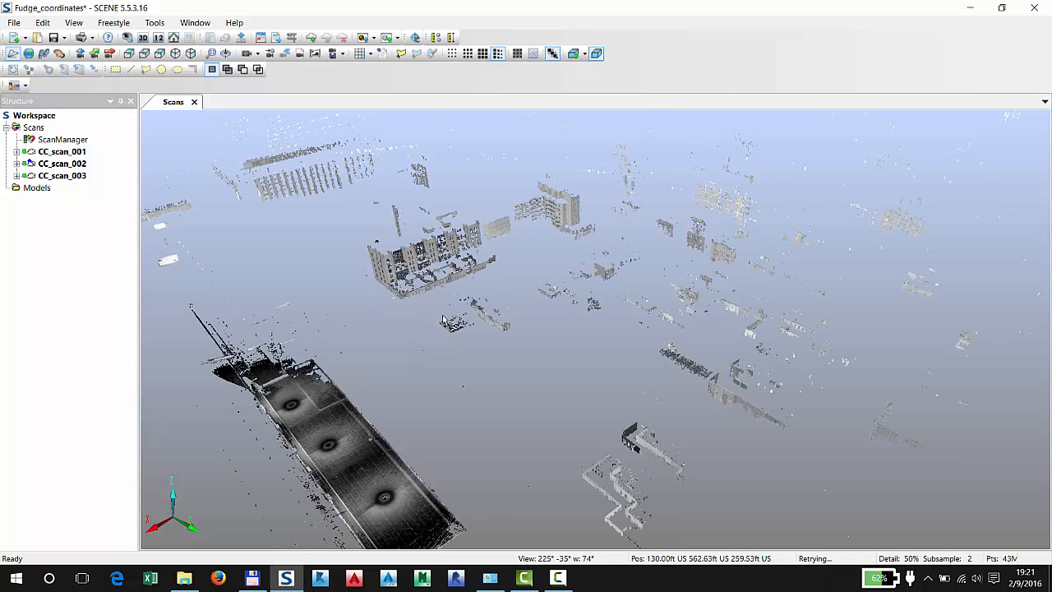
pyautogui.moveTo(442, 319); pyautogui.dragTo(418, 254)
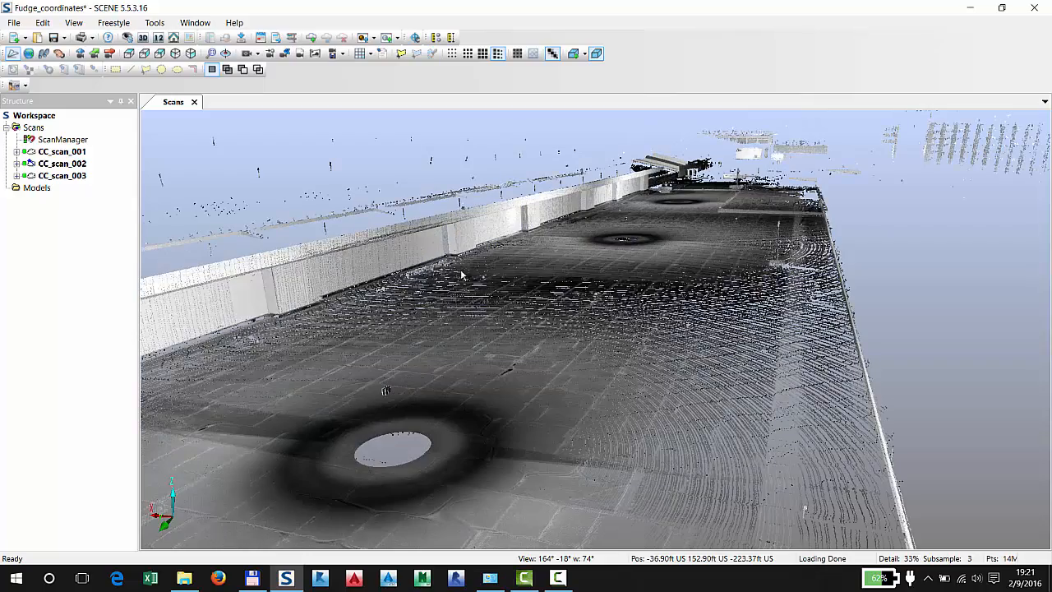
# Examine the scanned roof surface, the three scan positions and the long side wall from several viewpoints in 3D
pyautogui.moveTo(588, 327); pyautogui.dragTo(616, 307)
pyautogui.scroll(5, 585, 326)
pyautogui.scroll(3, 610, 297)
pyautogui.scroll(5, 616, 307)
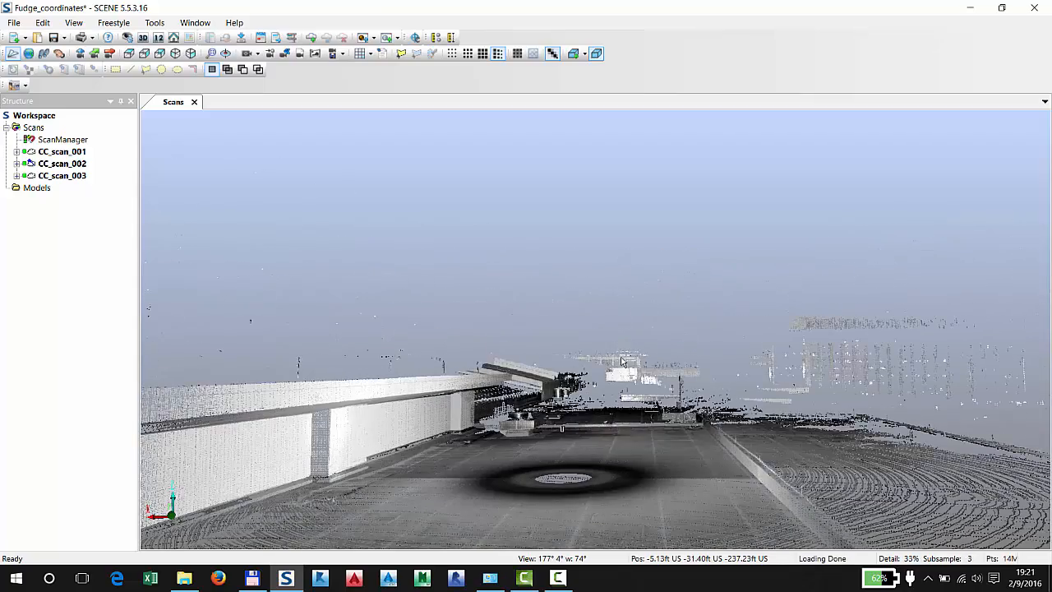
pyautogui.scroll(1, 619, 360)
pyautogui.moveTo(621, 362); pyautogui.dragTo(615, 386)
pyautogui.scroll(4, 614, 386)
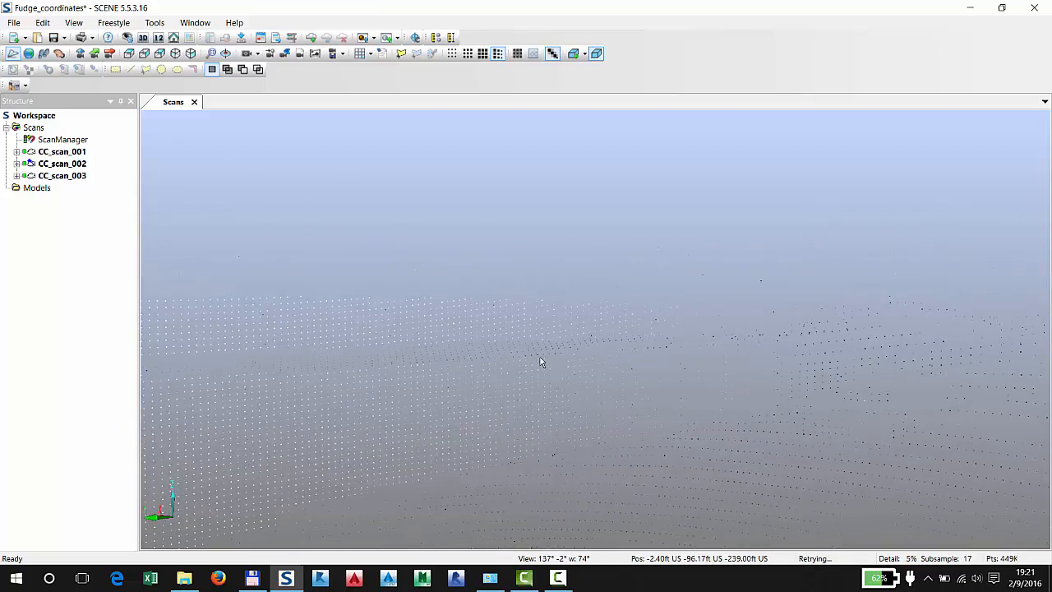
pyautogui.moveTo(539, 361); pyautogui.dragTo(290, 351)
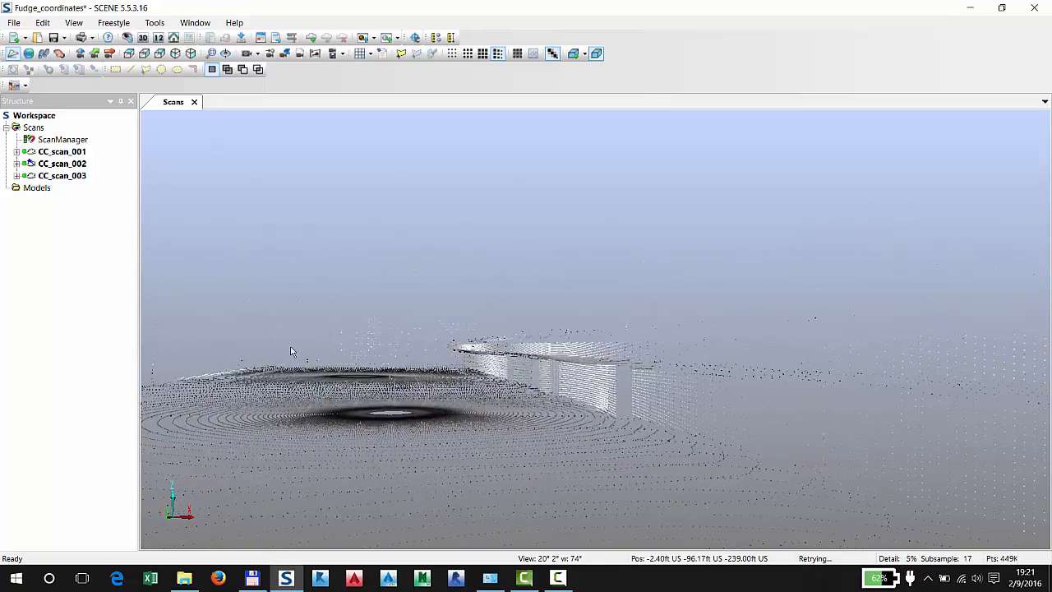
pyautogui.press('pagedown')
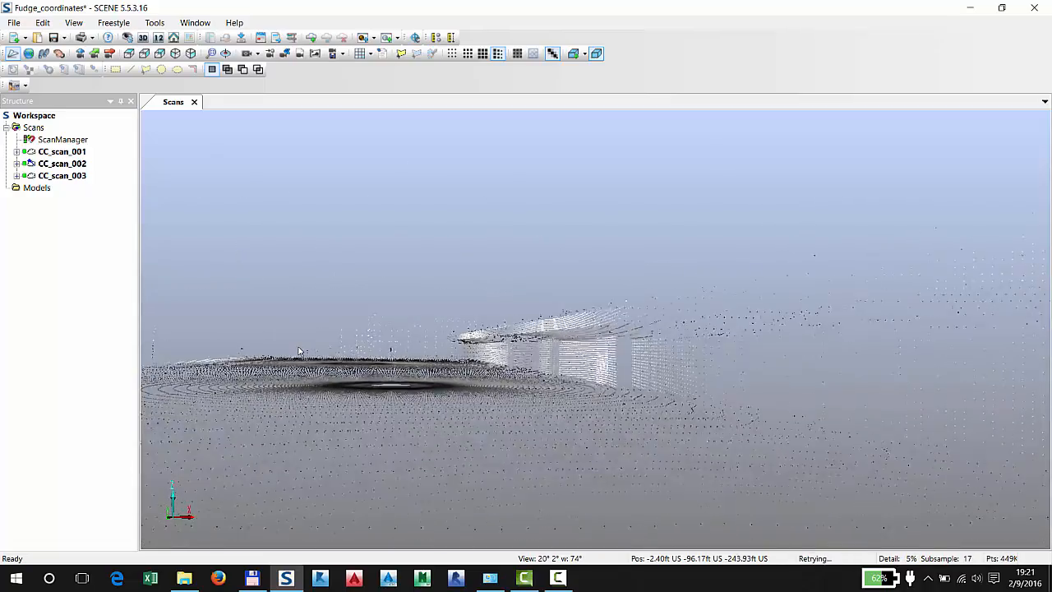
pyautogui.press('pagedown')
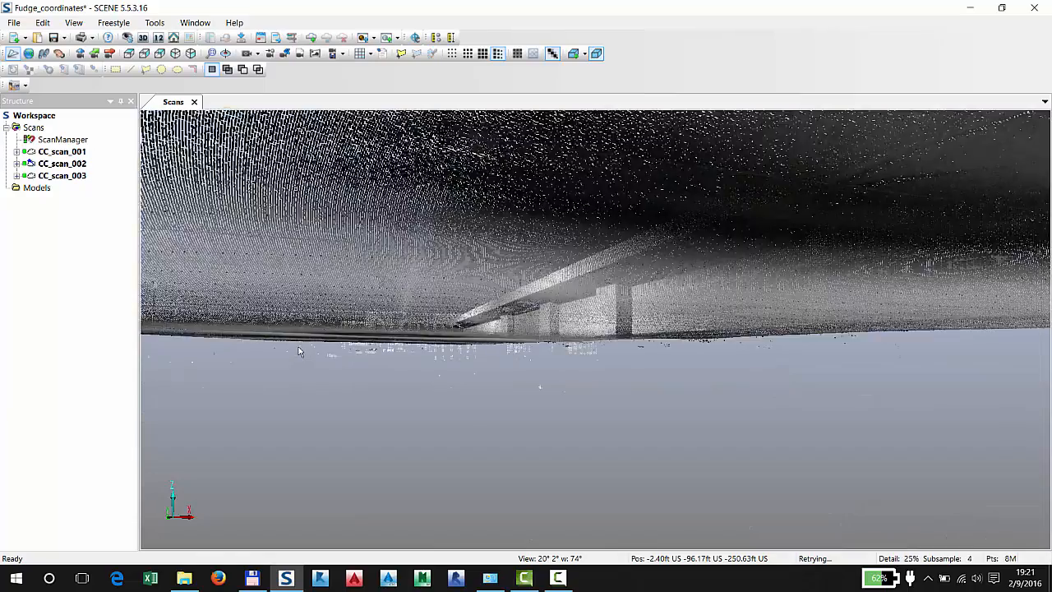
pyautogui.press('pageup')
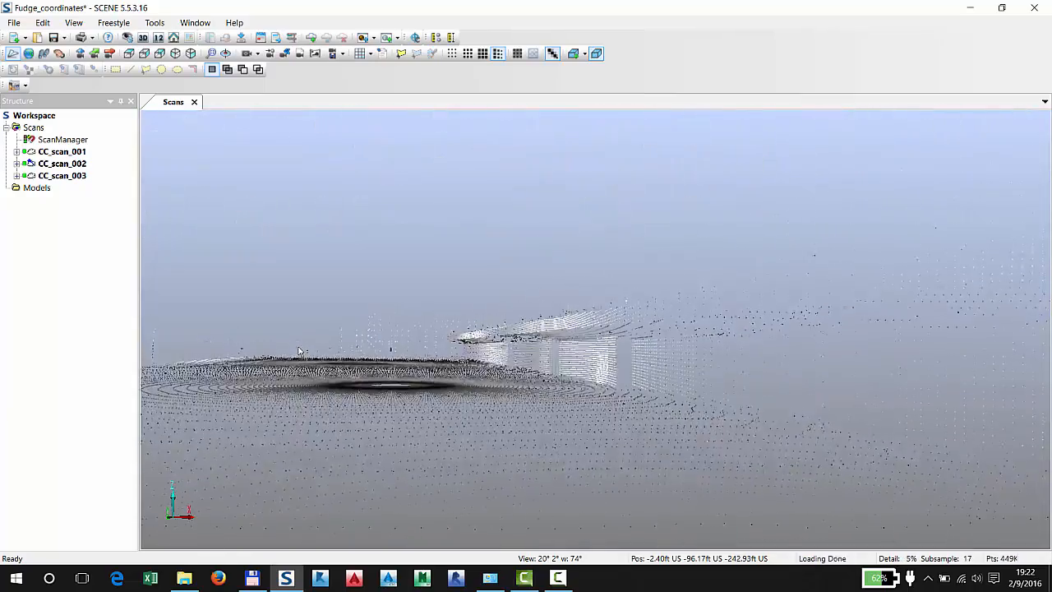
pyautogui.moveTo(300, 351); pyautogui.dragTo(479, 314)
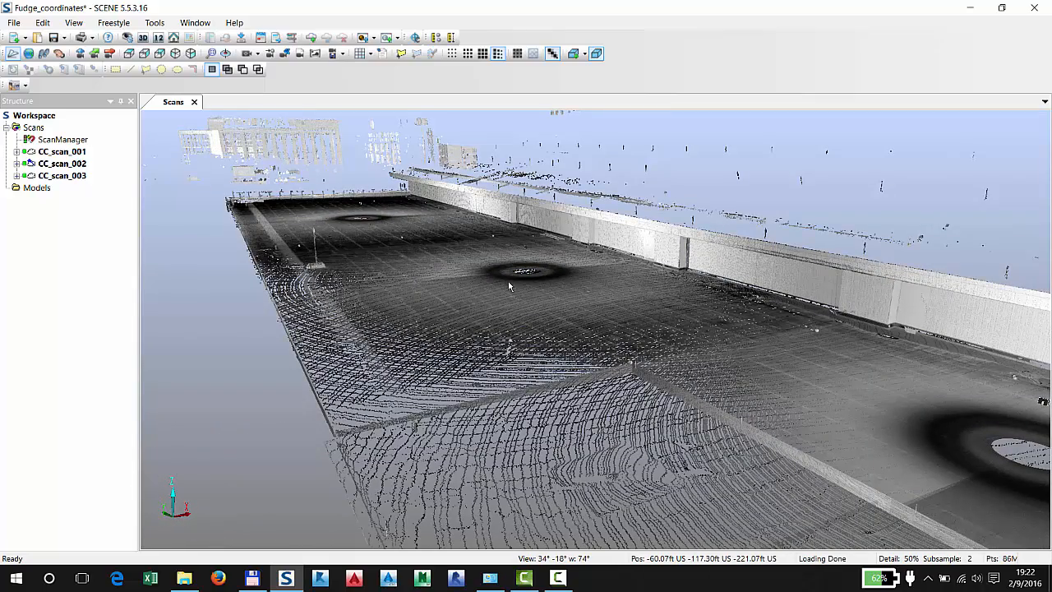
pyautogui.moveTo(508, 281); pyautogui.dragTo(578, 268)
pyautogui.scroll(5, 577, 267)
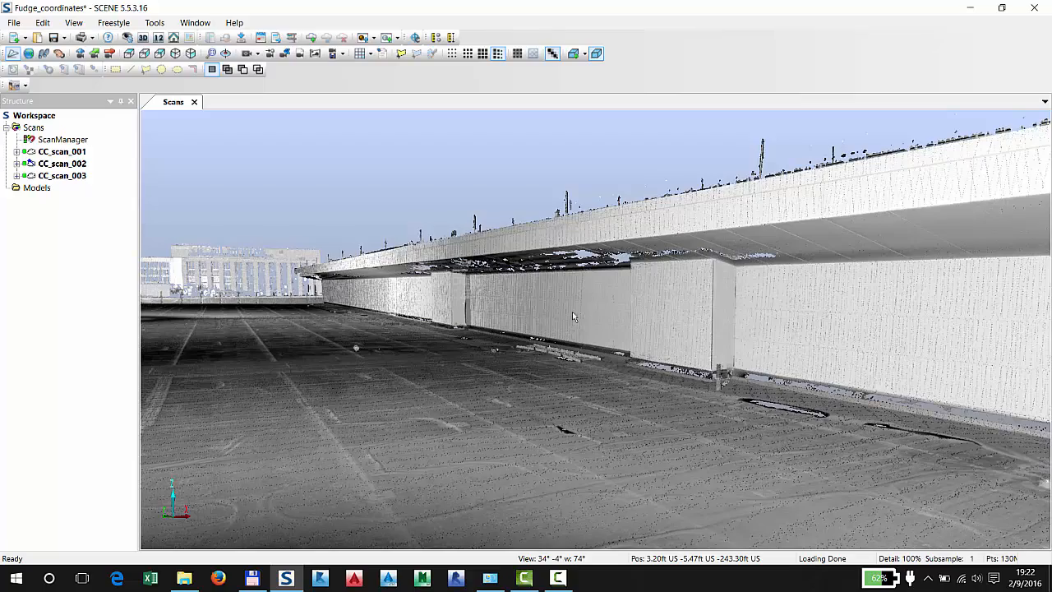
pyautogui.moveTo(575, 317); pyautogui.dragTo(756, 320)
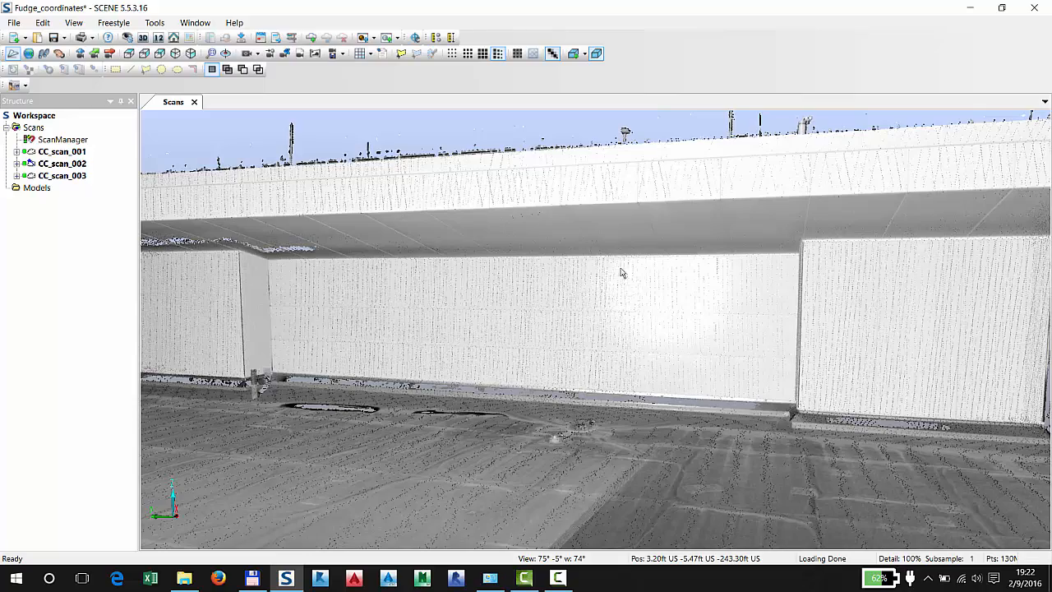
pyautogui.moveTo(639, 254); pyautogui.dragTo(665, 321)
pyautogui.scroll(-5, 677, 349)
pyautogui.scroll(4, 664, 321)
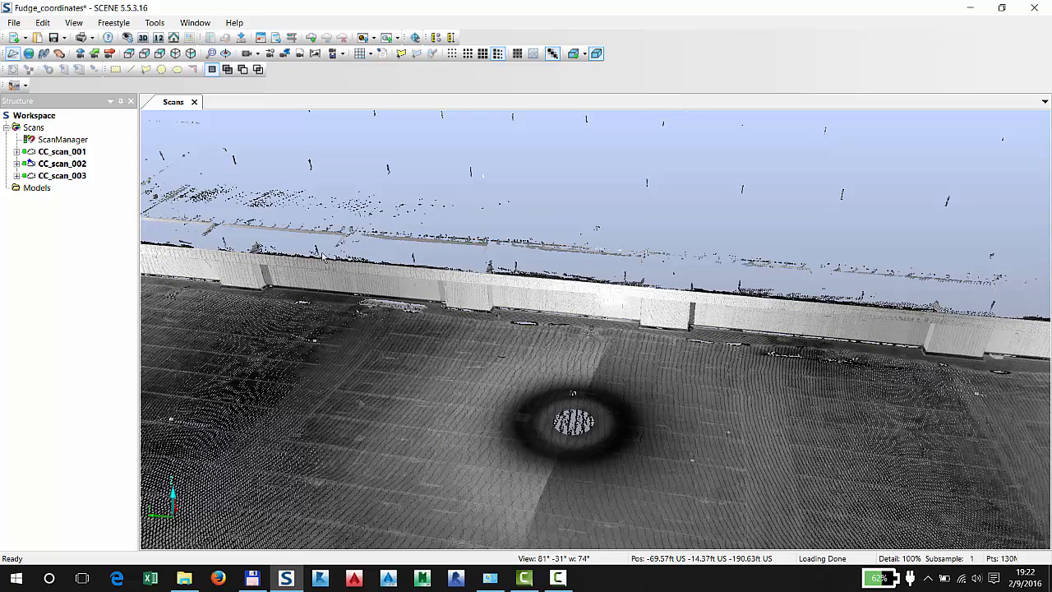
# Open scan CC_scan_001 in a planar view
pyautogui.click(69, 155)
pyautogui.rightClick(71, 154)
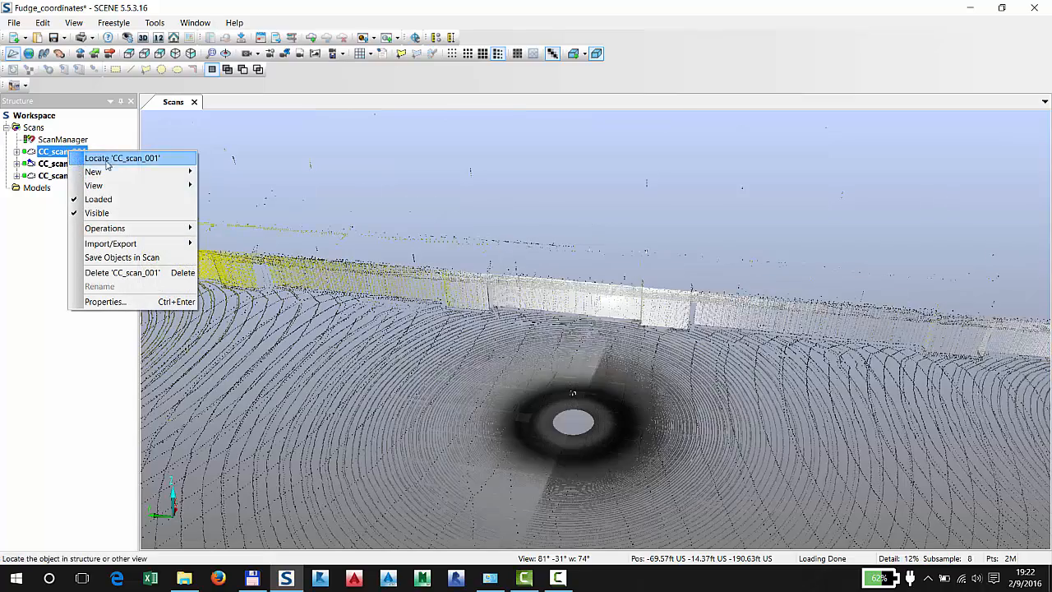
pyautogui.moveTo(123, 184)
pyautogui.click(251, 200)
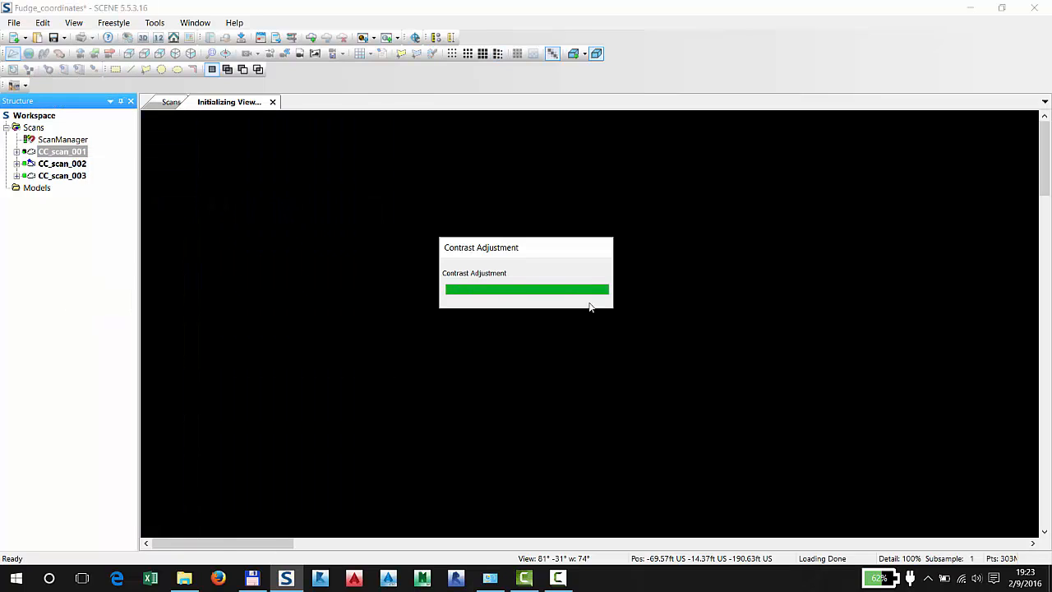
# Mark a scan point on the vertical inner edge where the long wall meets the projecting column, keeping the default name
pyautogui.moveTo(664, 345); pyautogui.dragTo(467, 165)
pyautogui.moveTo(637, 356); pyautogui.dragTo(423, 222)
pyautogui.moveTo(731, 289); pyautogui.dragTo(342, 272)
pyautogui.moveTo(770, 267); pyautogui.dragTo(337, 265)
pyautogui.moveTo(763, 275); pyautogui.dragTo(329, 261)
pyautogui.moveTo(796, 269); pyautogui.dragTo(306, 260)
pyautogui.moveTo(656, 274); pyautogui.dragTo(366, 264)
pyautogui.moveTo(740, 277); pyautogui.dragTo(566, 284)
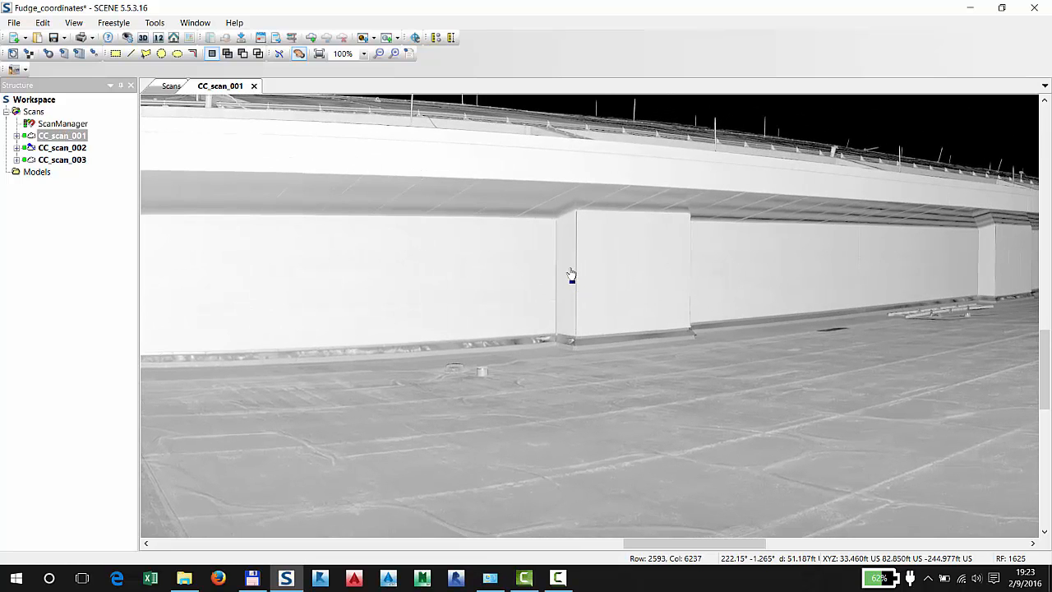
pyautogui.scroll(-4, 568, 277)
pyautogui.scroll(5, 569, 277)
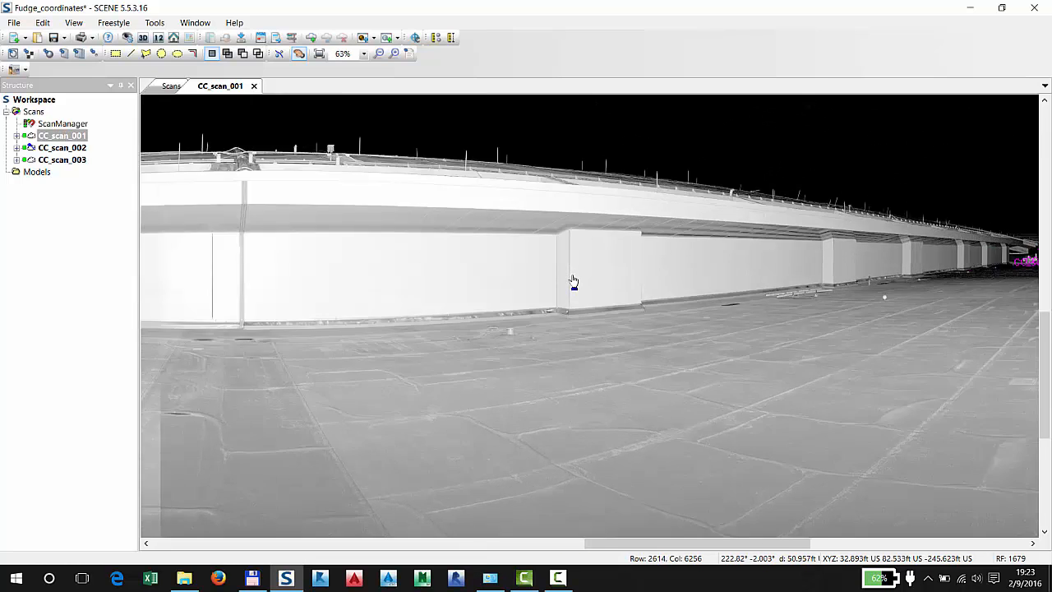
pyautogui.scroll(3, 570, 256)
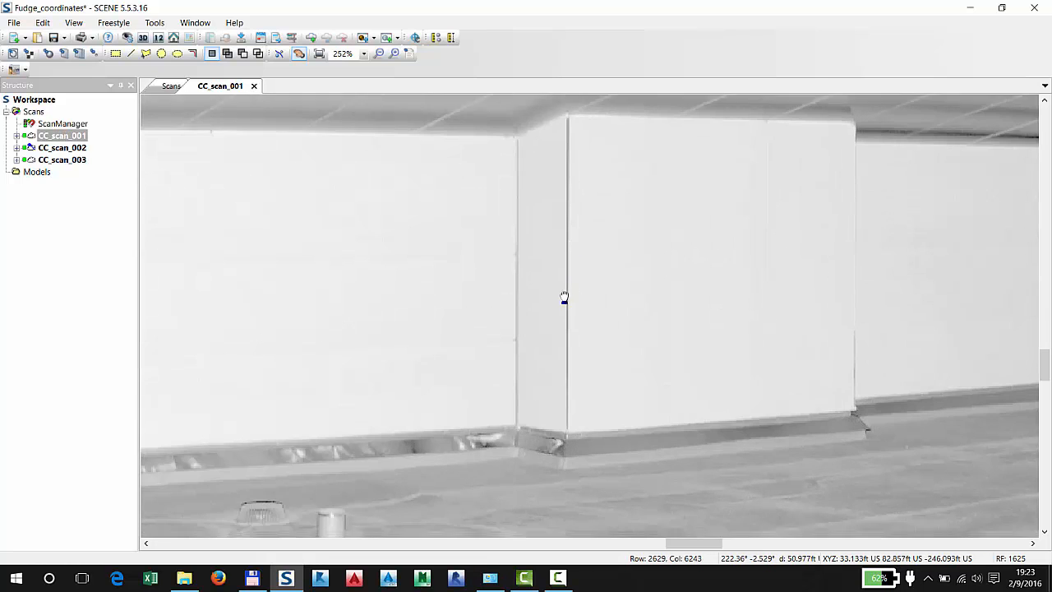
pyautogui.scroll(4, 567, 247)
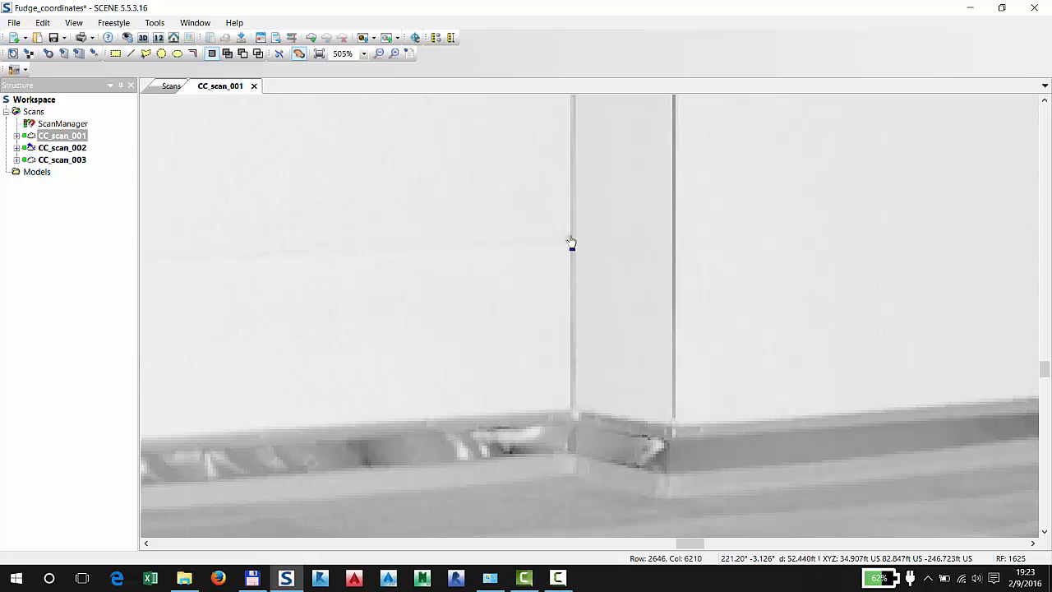
pyautogui.click(93, 53)
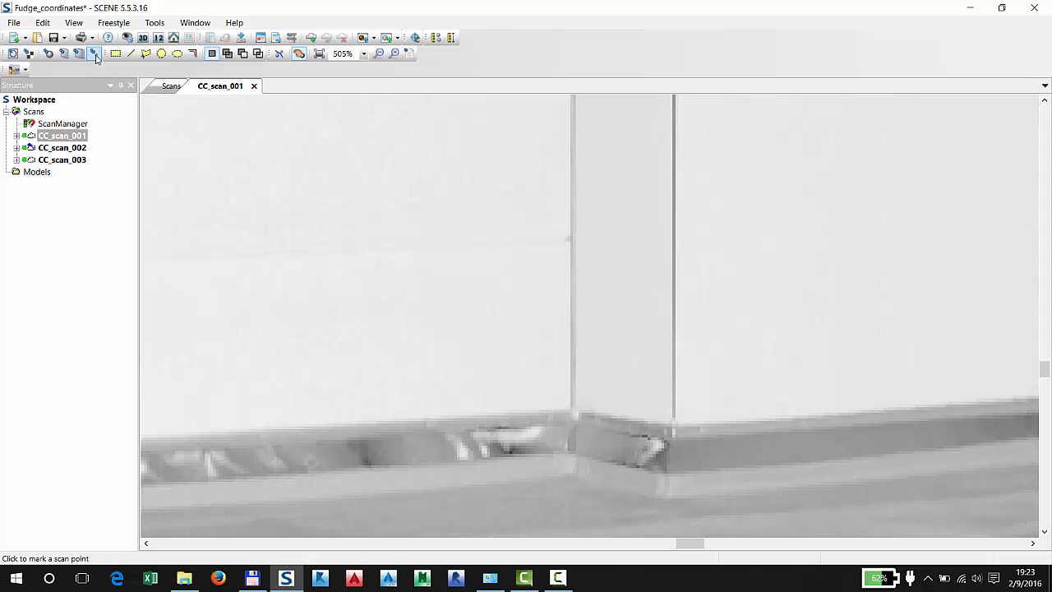
pyautogui.click(572, 234)
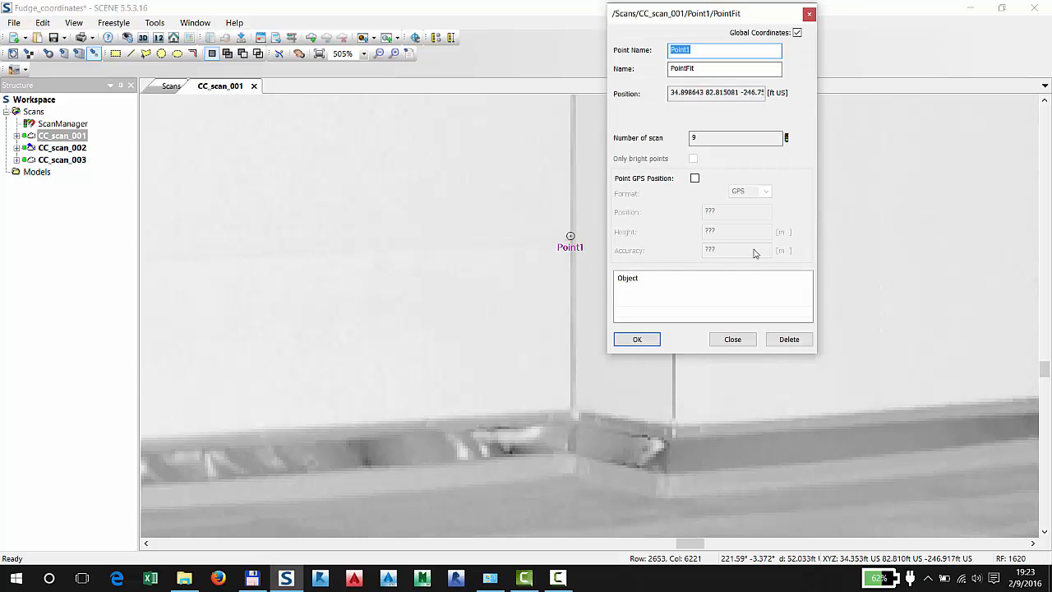
pyautogui.click(639, 340)
# Mark a second scan point high on the narrow wall strip between the dark vertical joint and the pipe, keeping the default name
pyautogui.scroll(3, 789, 266)
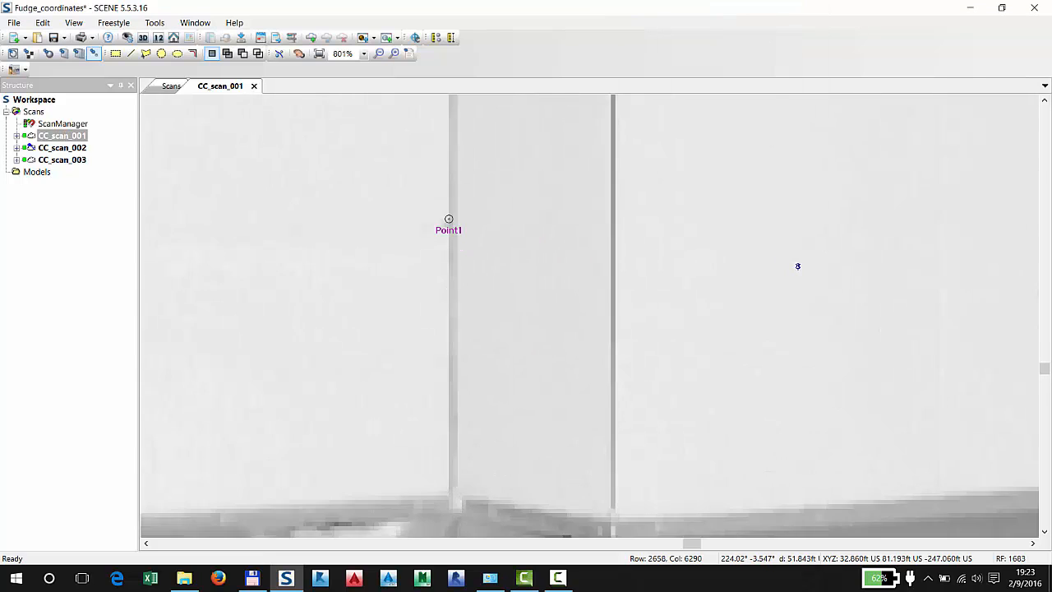
pyautogui.scroll(-8, 797, 266)
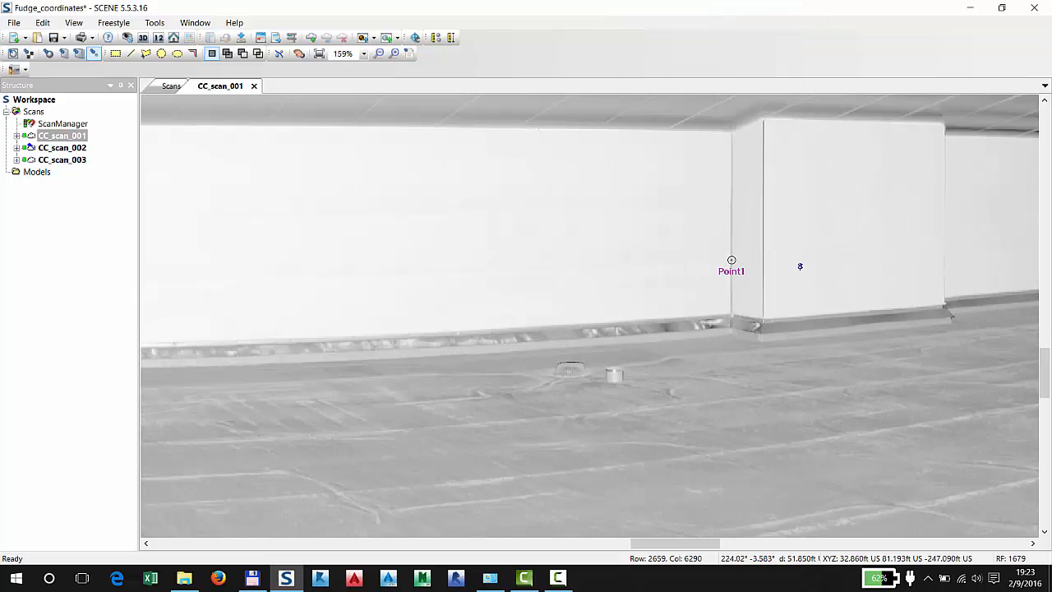
pyautogui.moveTo(482, 262); pyautogui.dragTo(639, 261)
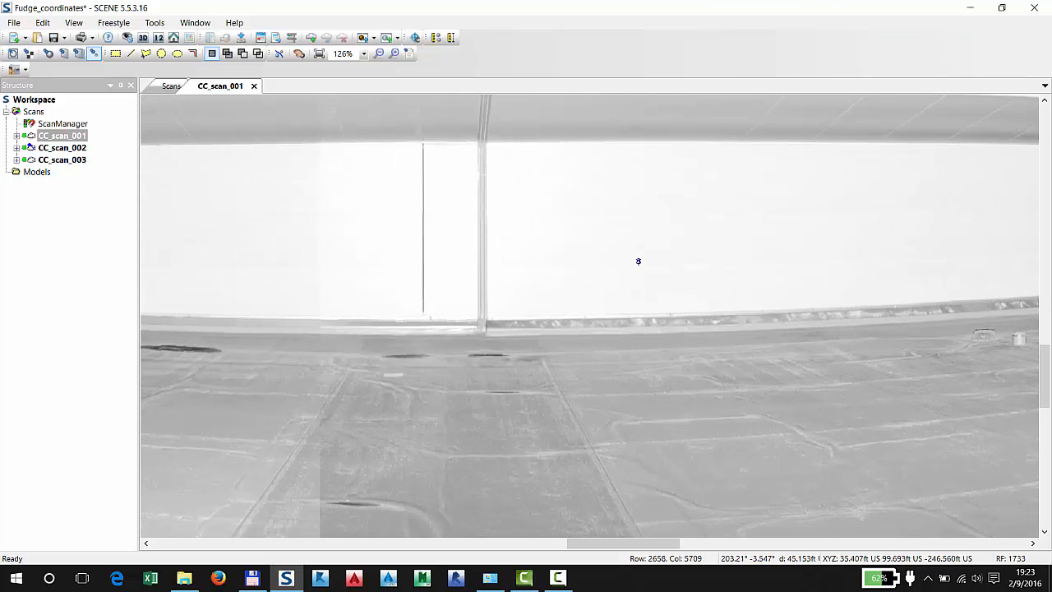
pyautogui.scroll(3, 492, 283)
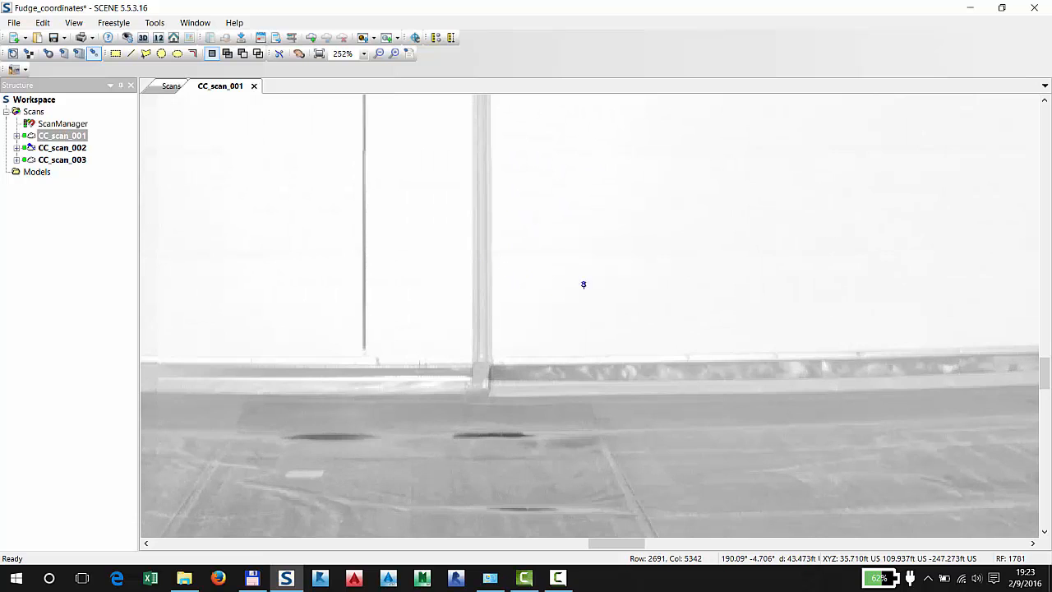
pyautogui.moveTo(735, 288); pyautogui.dragTo(366, 268)
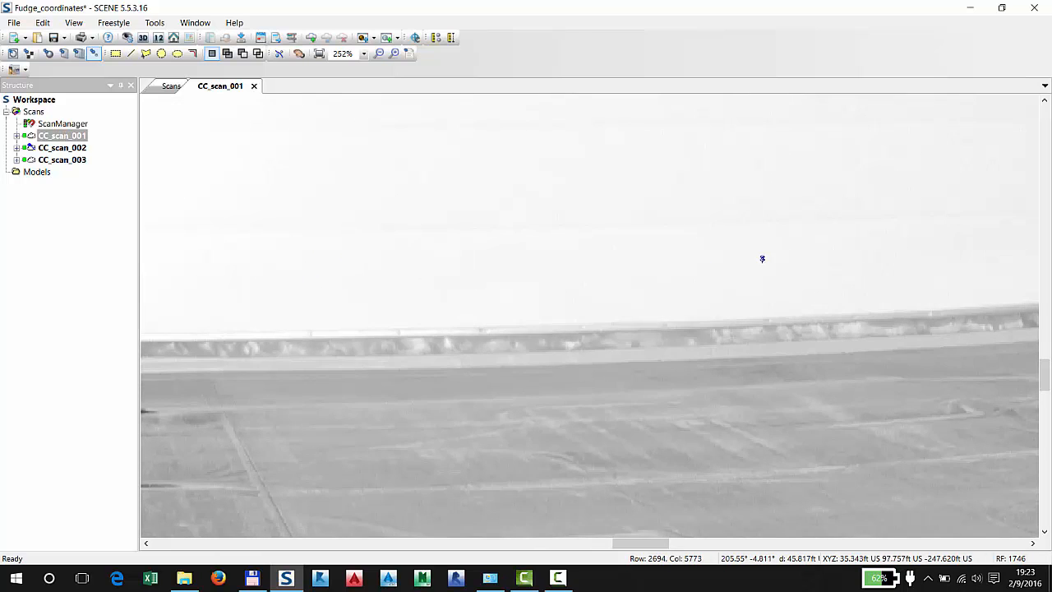
pyautogui.moveTo(761, 258); pyautogui.dragTo(312, 273)
pyautogui.moveTo(517, 272); pyautogui.dragTo(728, 267)
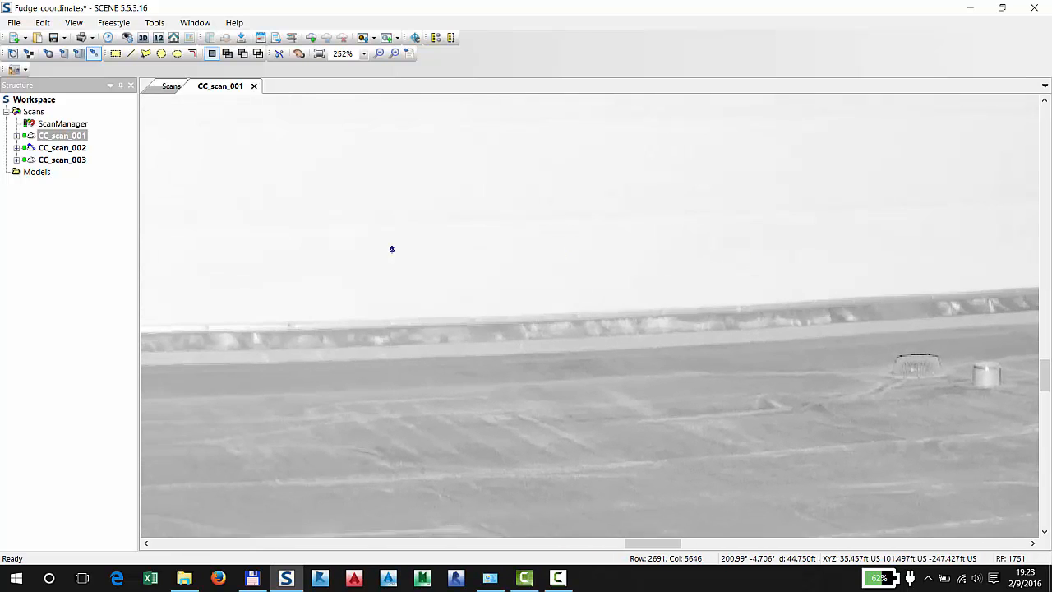
pyautogui.moveTo(389, 249); pyautogui.dragTo(702, 247)
pyautogui.moveTo(433, 263); pyautogui.dragTo(619, 256)
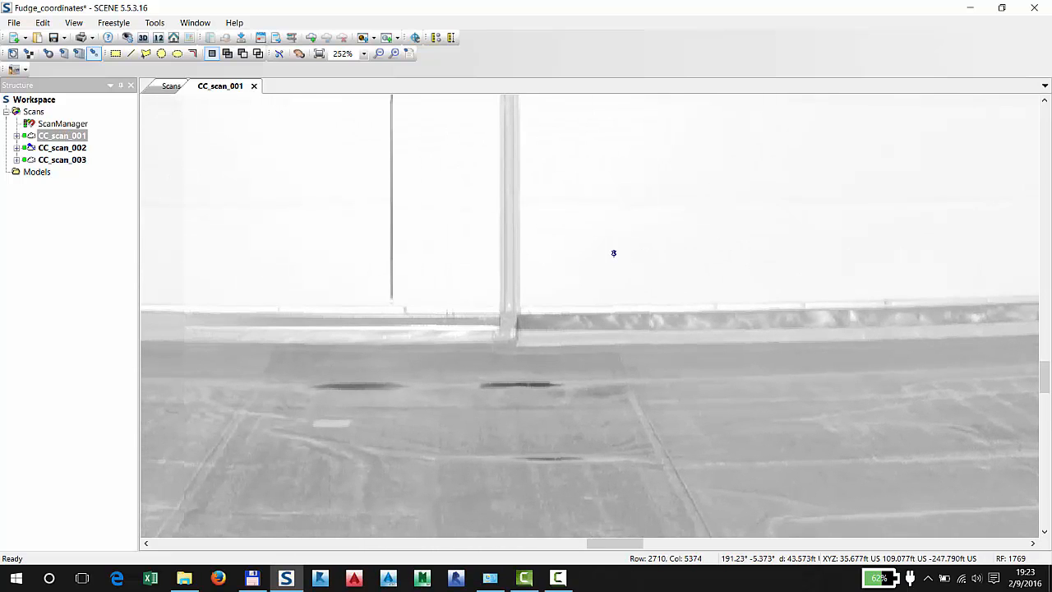
pyautogui.moveTo(501, 160); pyautogui.dragTo(564, 288)
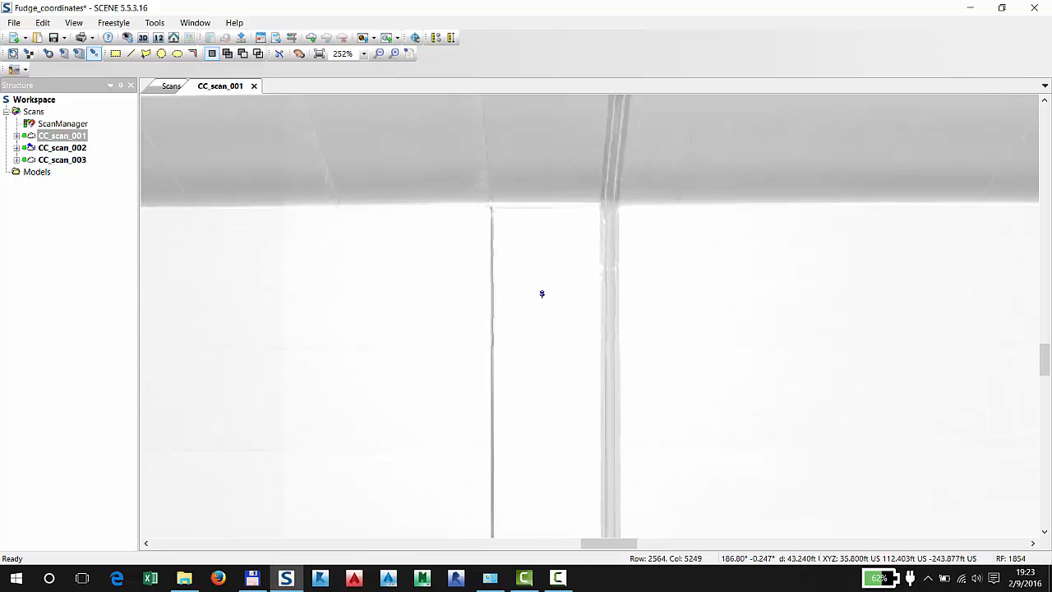
pyautogui.click(545, 246)
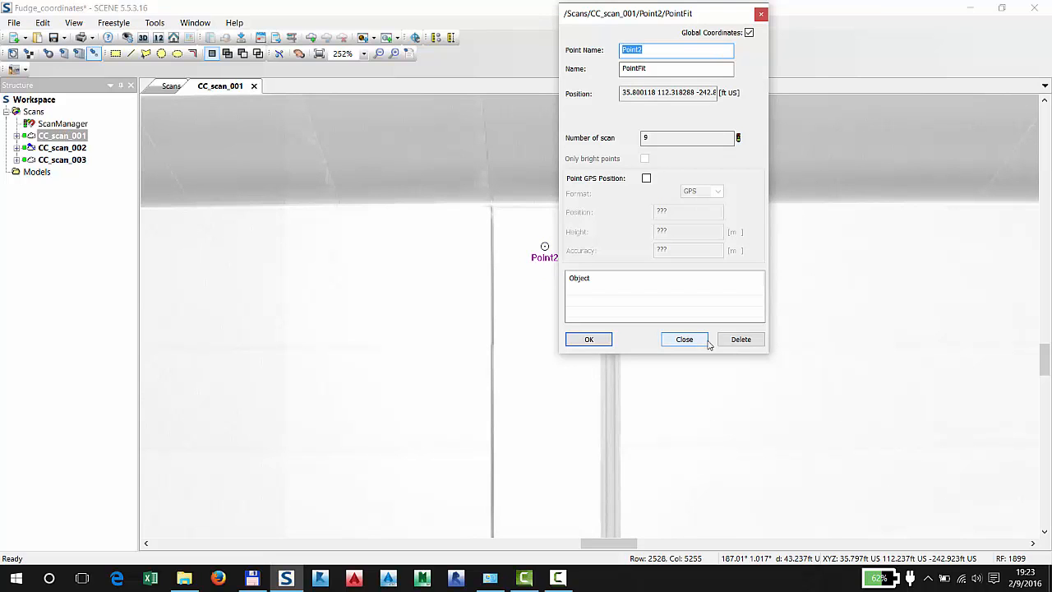
pyautogui.click(592, 340)
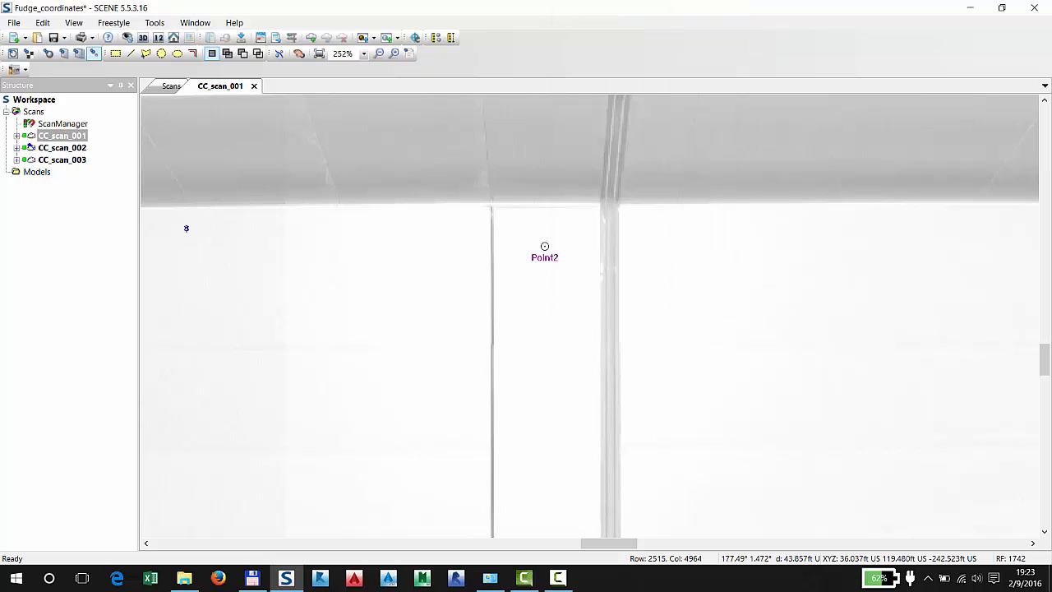
# Expand CC_scan_001 in the project structure and check the global position of Point1 in its properties
pyautogui.click(16, 135)
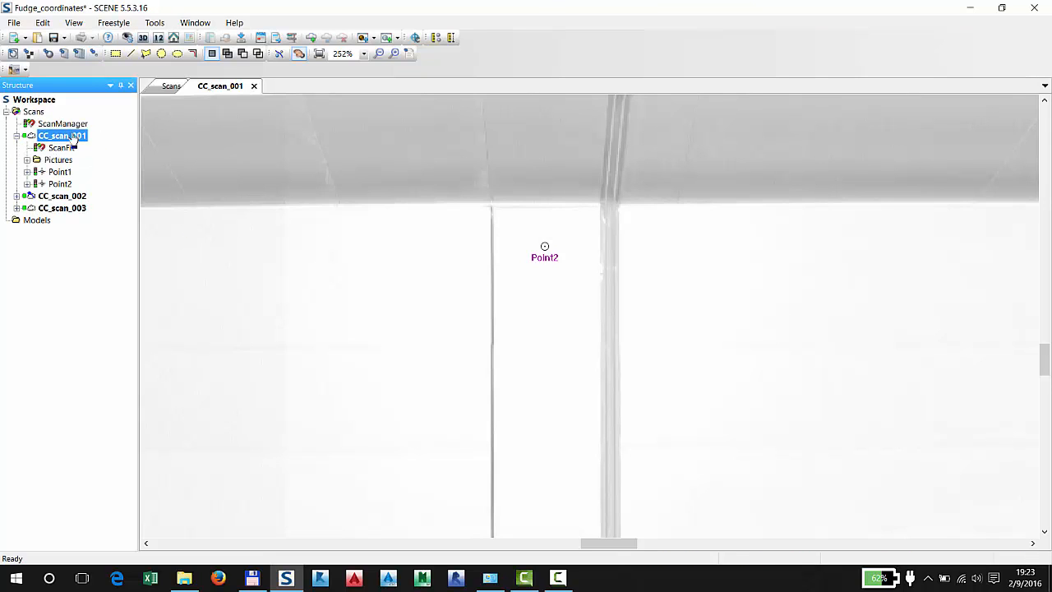
pyautogui.doubleClick(59, 173)
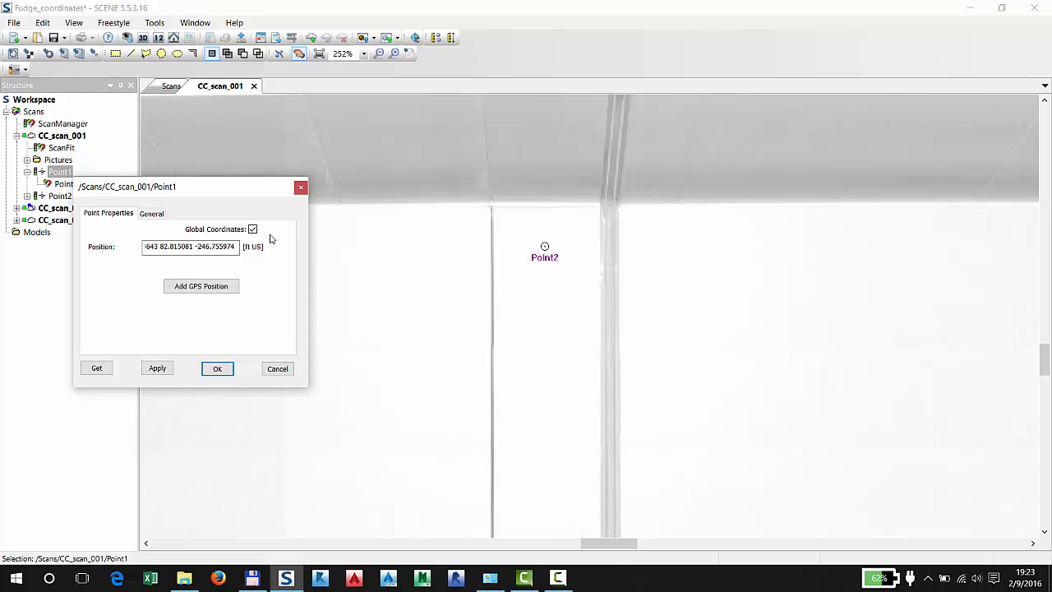
pyautogui.moveTo(154, 248); pyautogui.dragTo(240, 258)
pyautogui.click(217, 369)
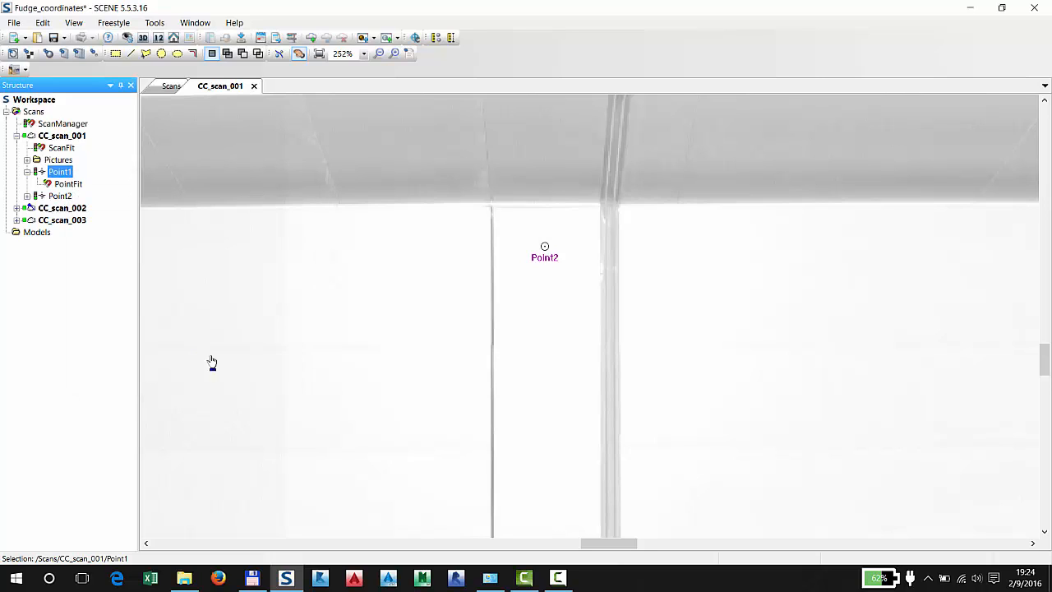
# Check the global position of Point2 in its properties, including the elevation, and collapse both point entries
pyautogui.click(27, 171)
pyautogui.doubleClick(53, 184)
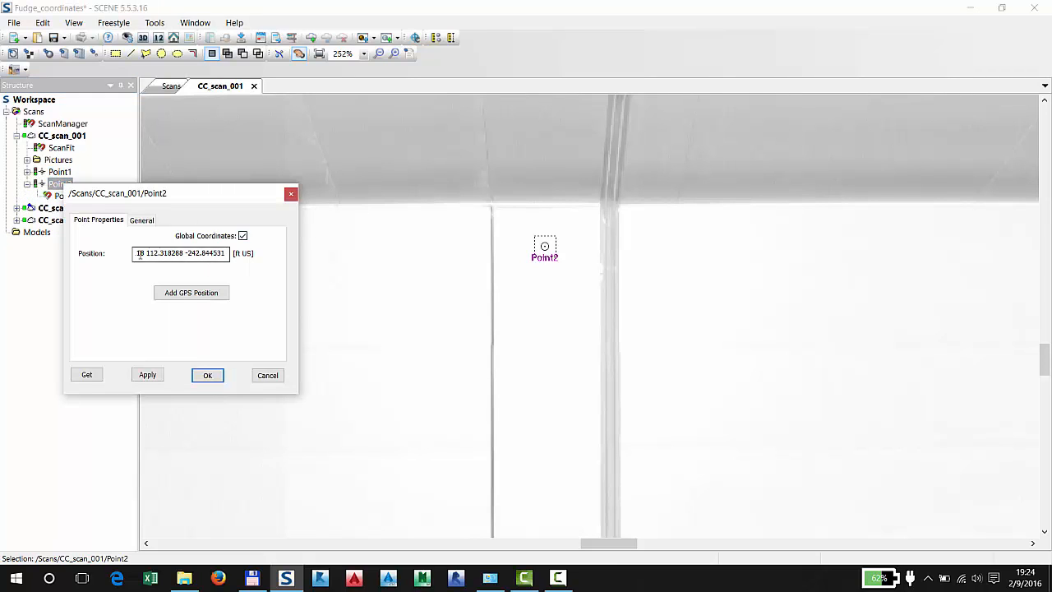
pyautogui.moveTo(155, 254); pyautogui.dragTo(212, 274)
pyautogui.click(153, 253)
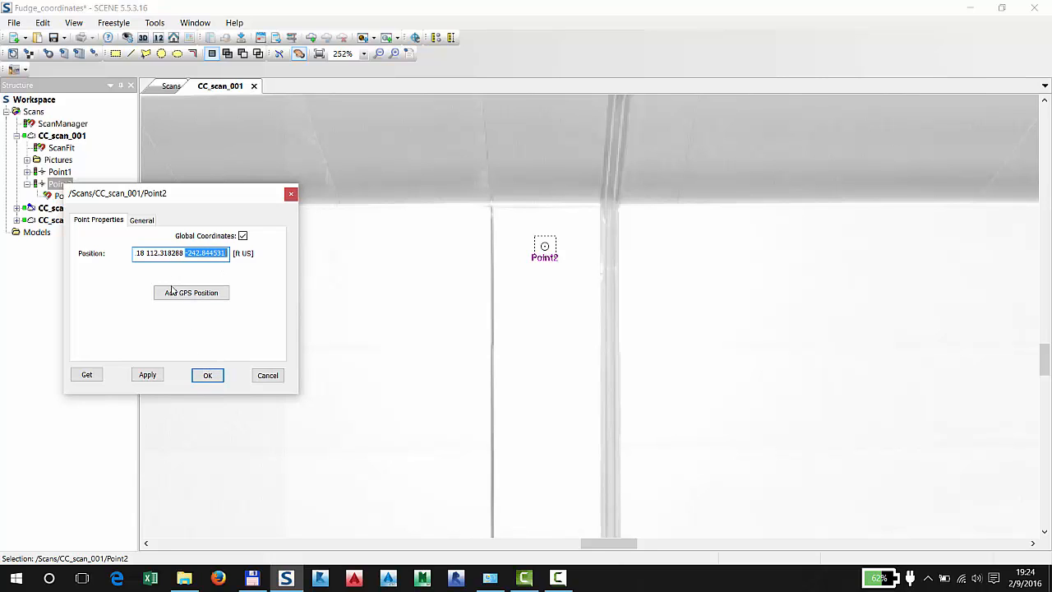
pyautogui.click(209, 375)
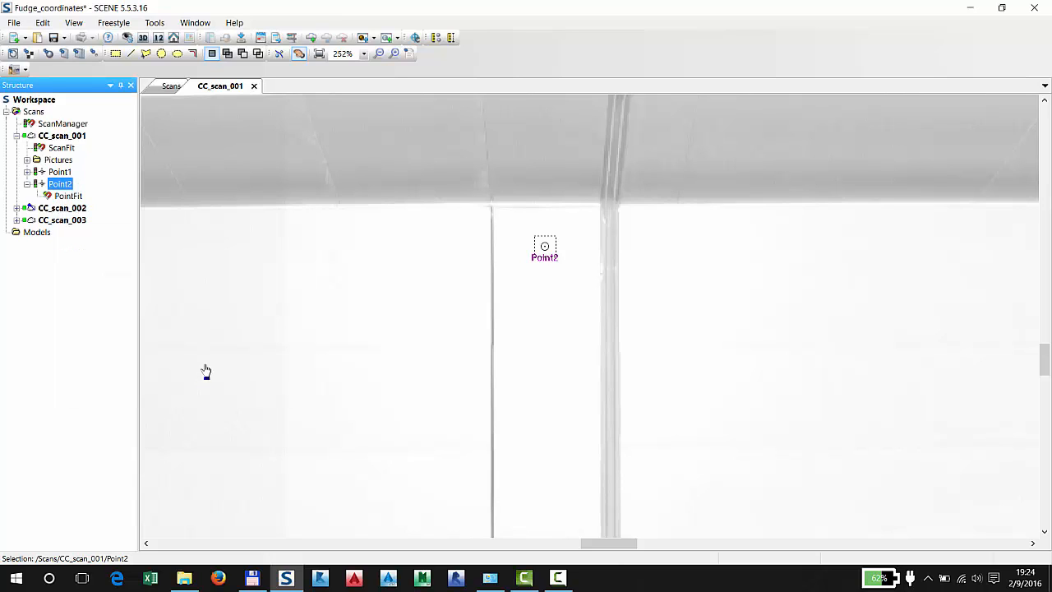
pyautogui.click(30, 185)
pyautogui.click(30, 184)
pyautogui.click(27, 184)
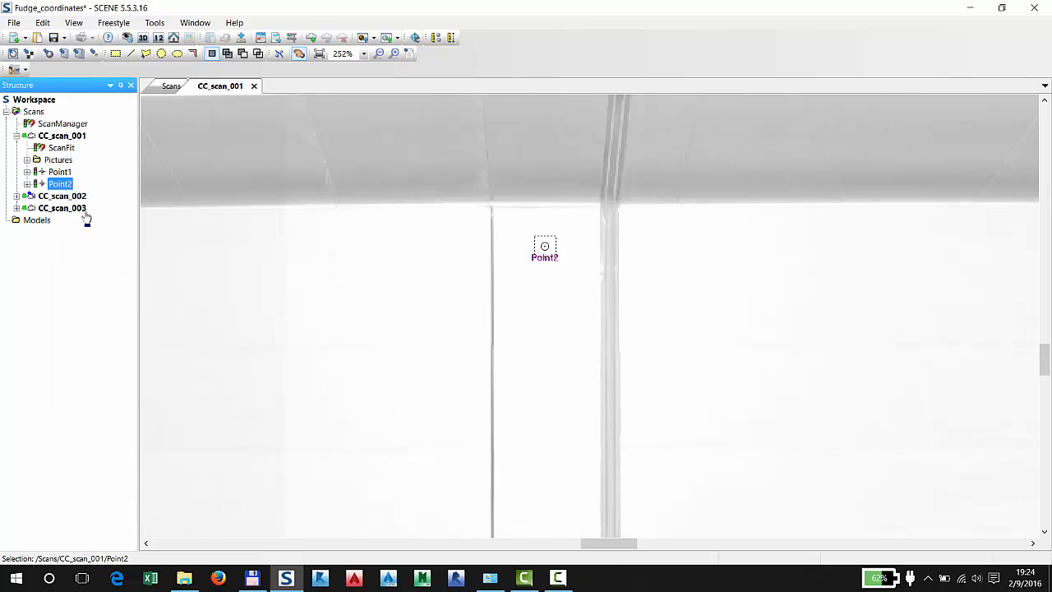
# Collapse CC_scan_001 in the project structure and lock the ScanManager of the Scans cluster
pyautogui.click(16, 136)
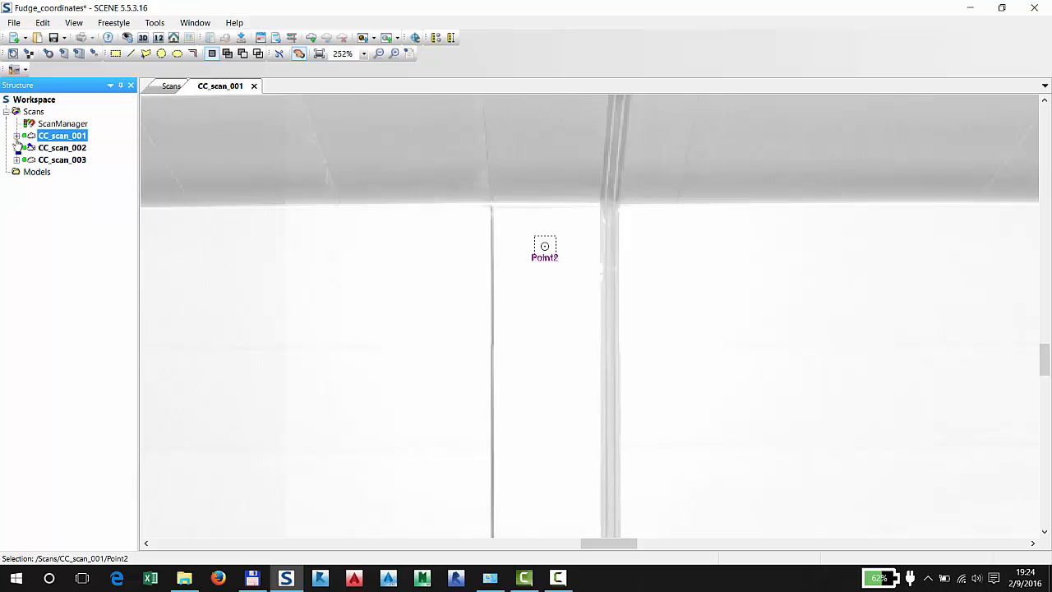
pyautogui.rightClick(58, 123)
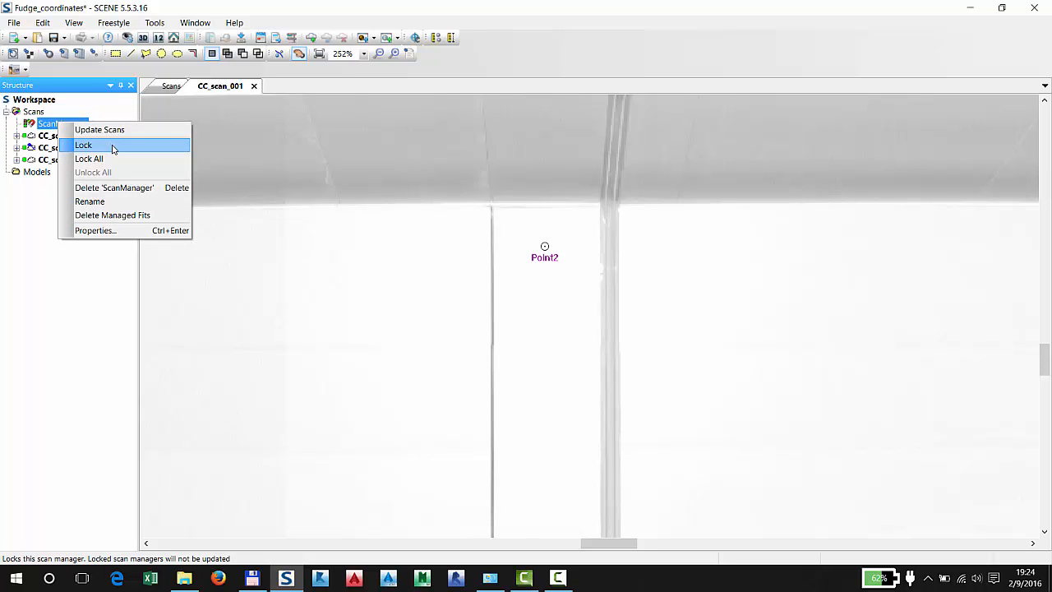
pyautogui.click(120, 148)
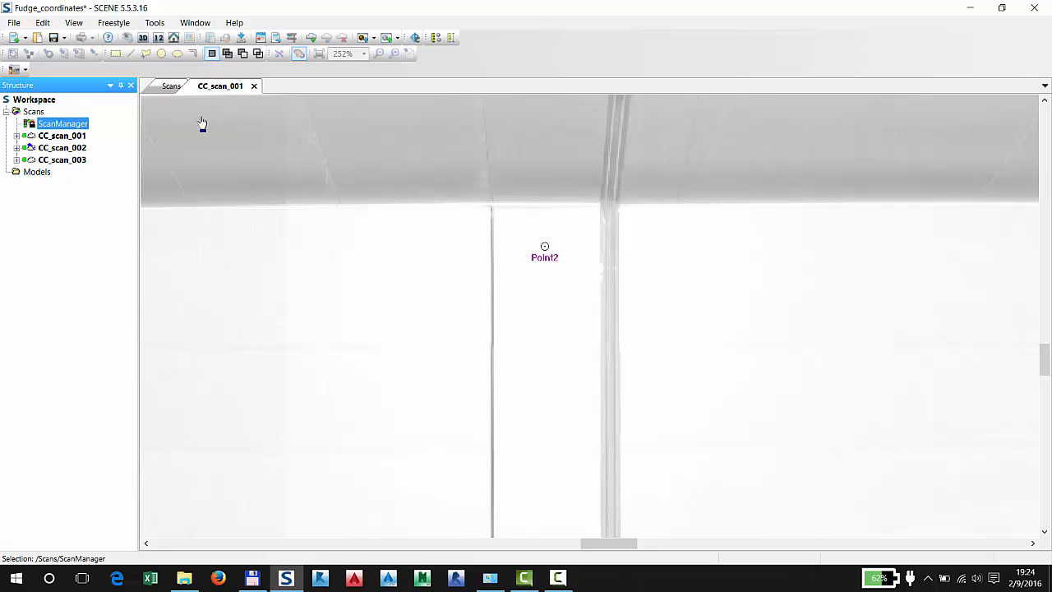
# Create a new cluster directly under the Workspace and name it Georeferenced
pyautogui.rightClick(40, 101)
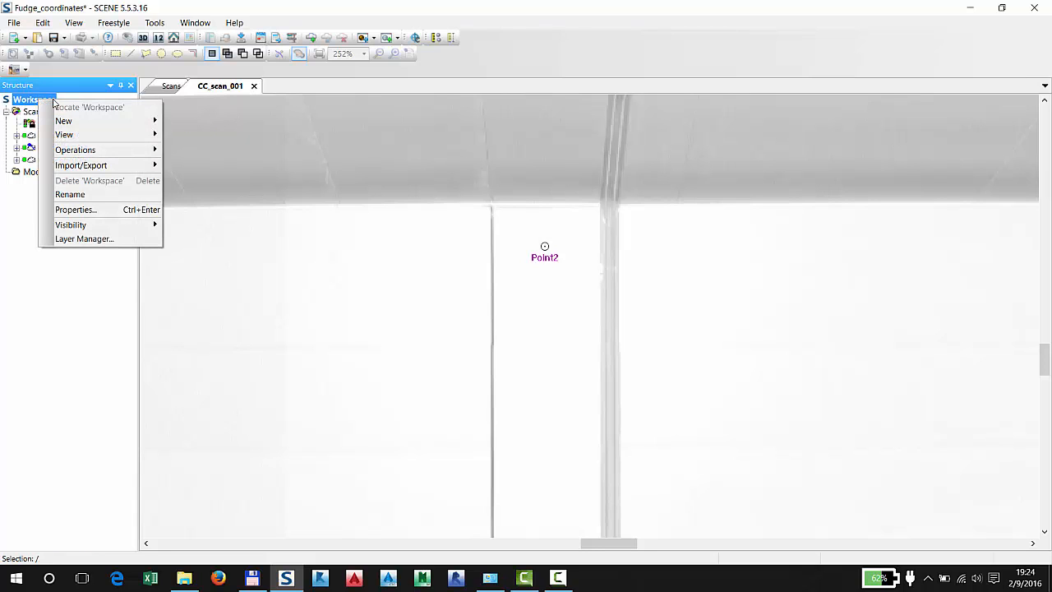
pyautogui.moveTo(98, 121)
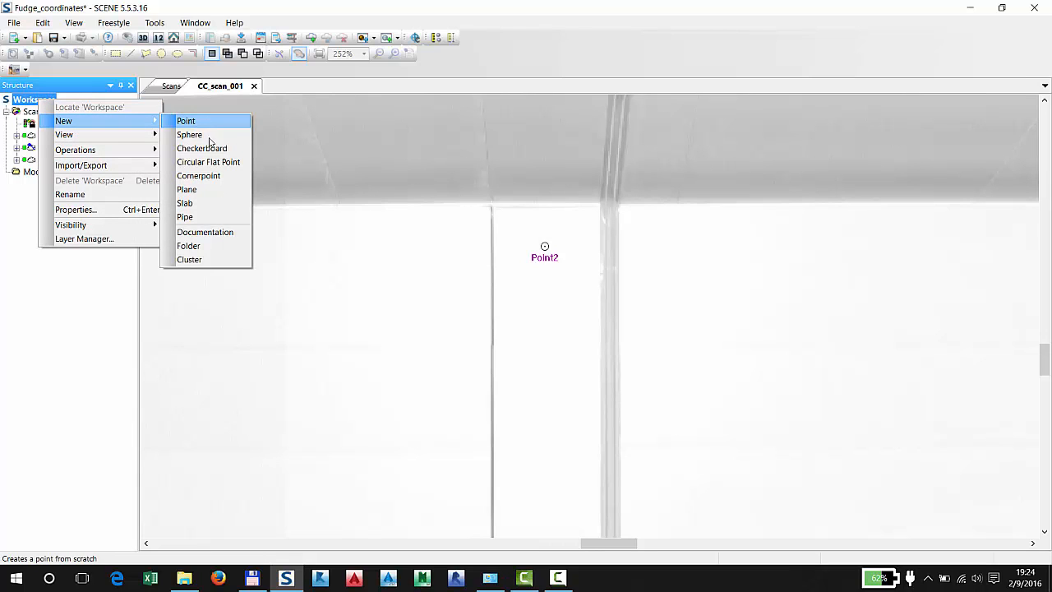
pyautogui.click(209, 261)
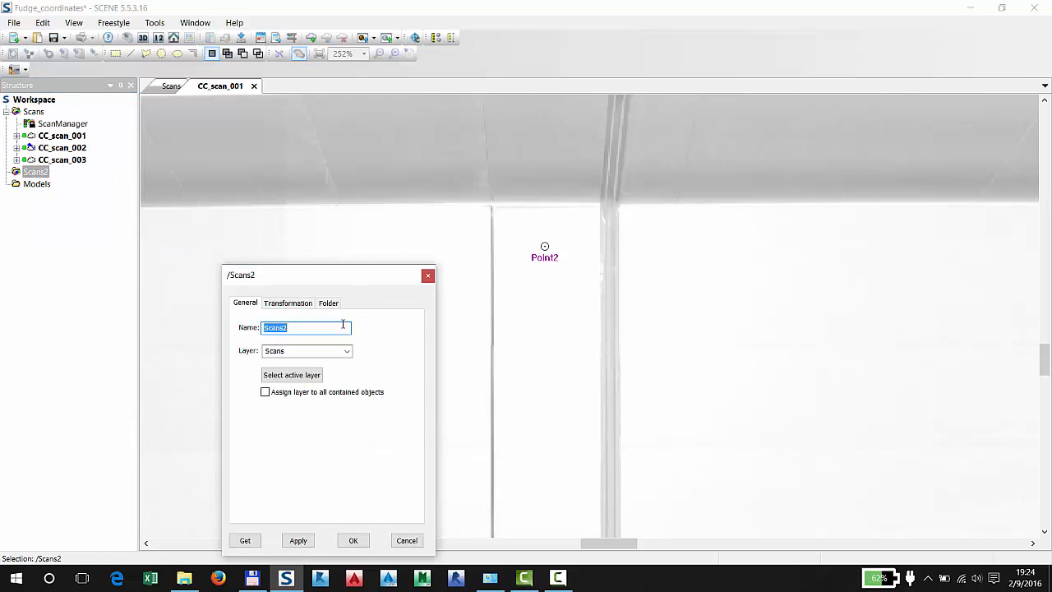
pyautogui.write('Georeferenced')
pyautogui.press('Return')
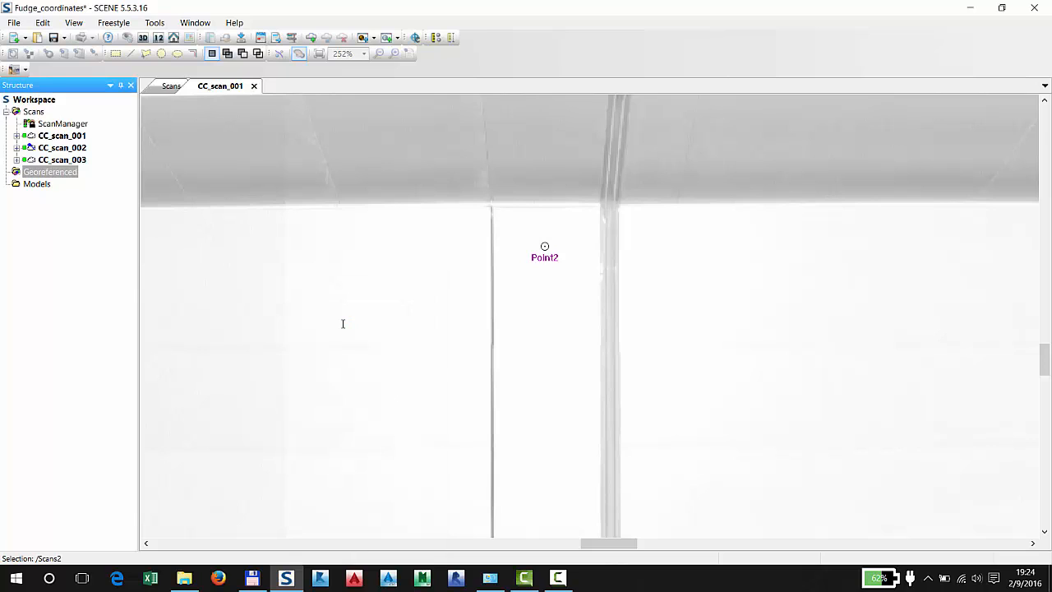
# Move the whole Scans cluster into the Georeferenced cluster and check that its scans are nested there
pyautogui.click(5, 112)
pyautogui.click(28, 113)
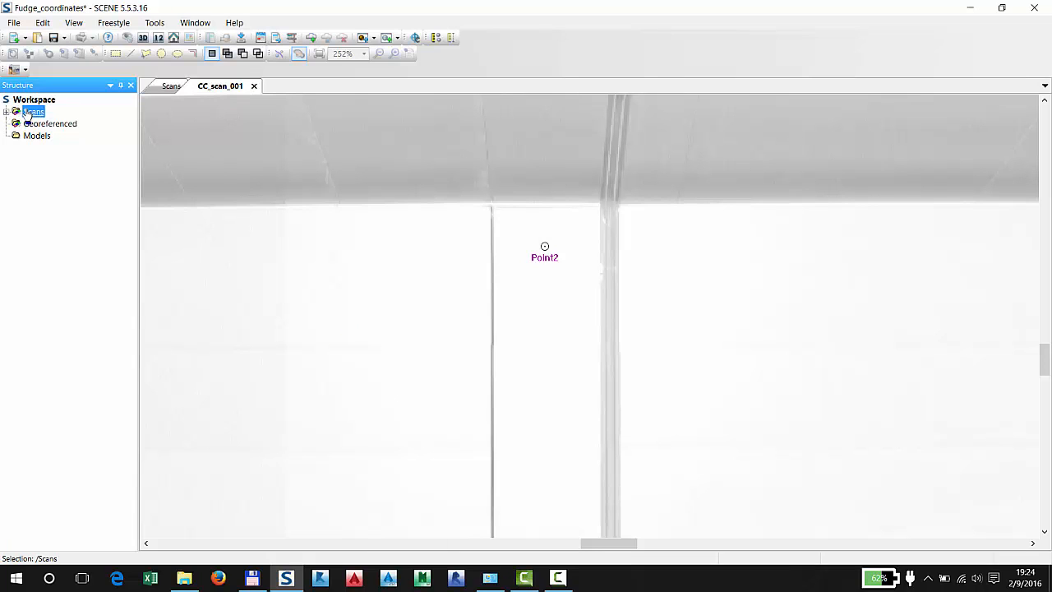
pyautogui.moveTo(28, 112); pyautogui.dragTo(37, 127)
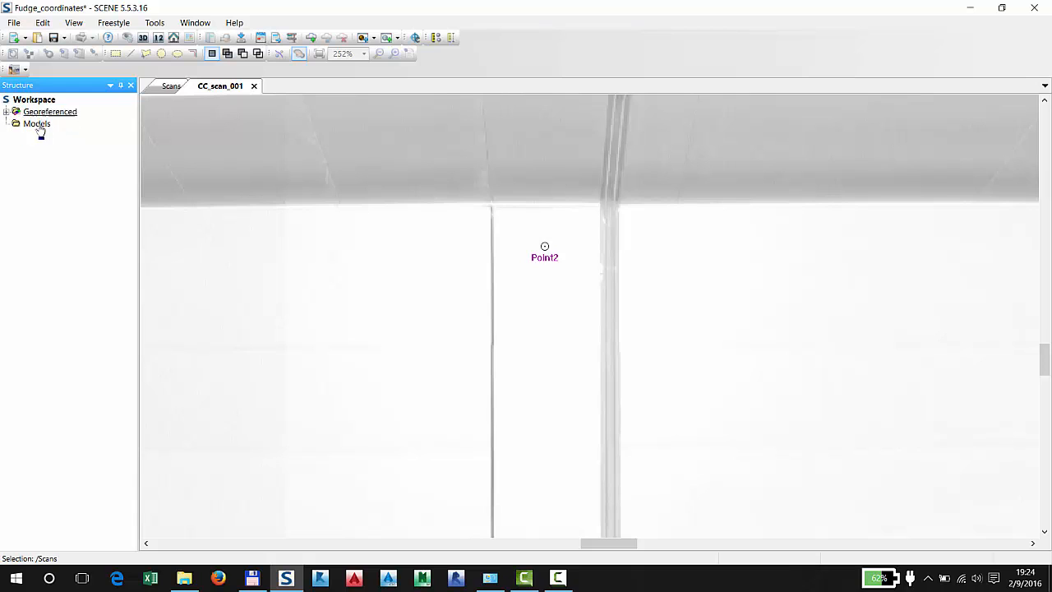
pyautogui.click(7, 113)
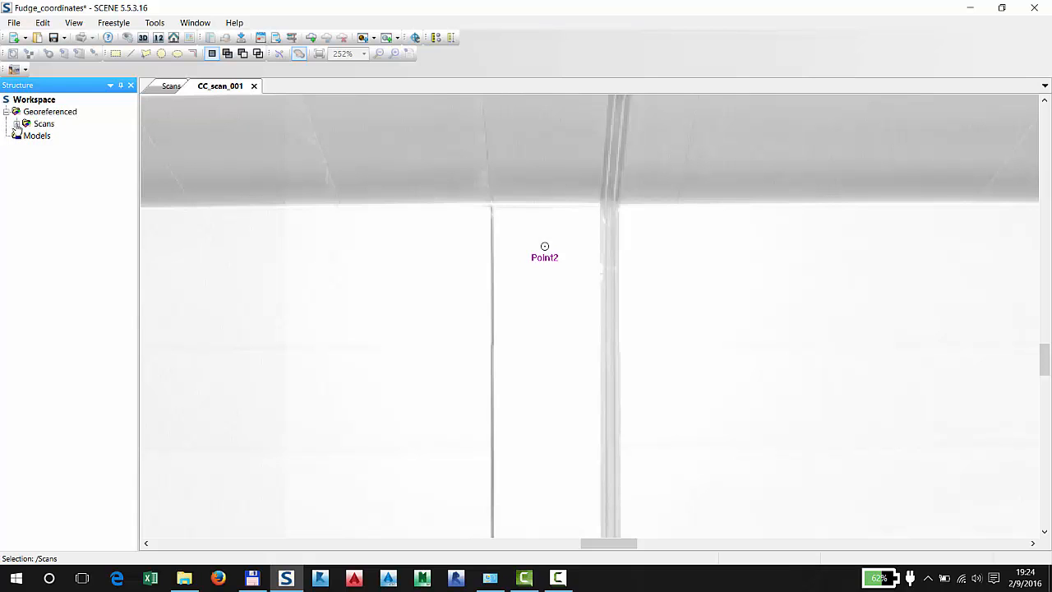
pyautogui.click(15, 124)
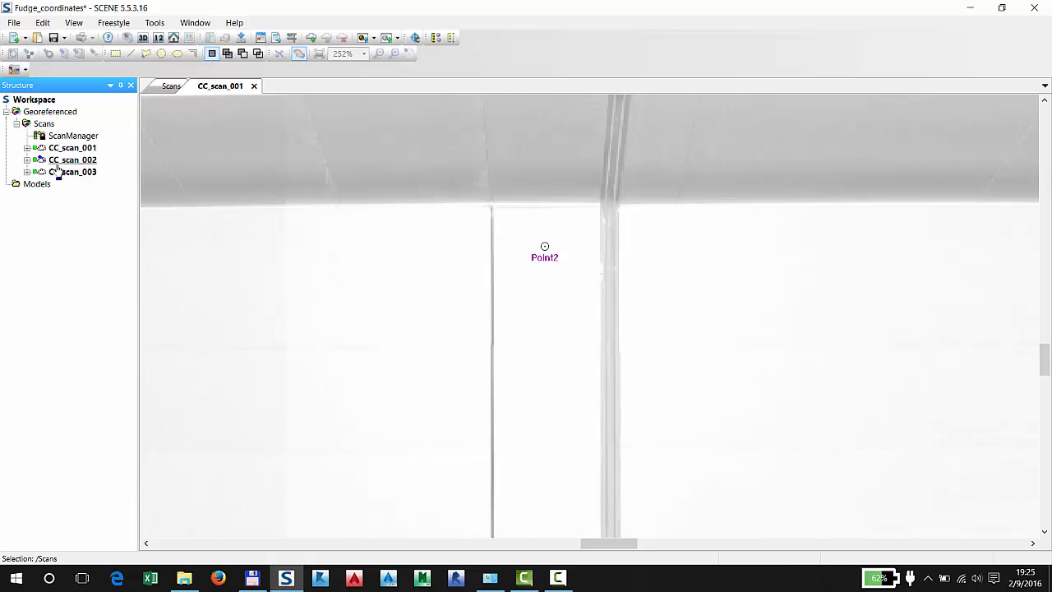
pyautogui.click(16, 124)
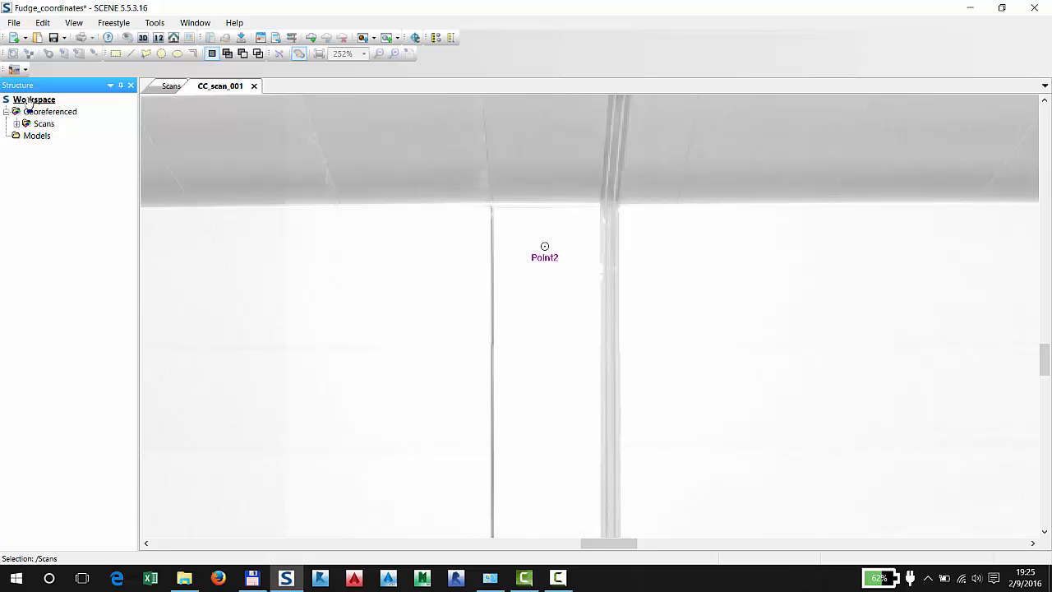
# Create a new folder directly under the Workspace and name it References
pyautogui.rightClick(30, 102)
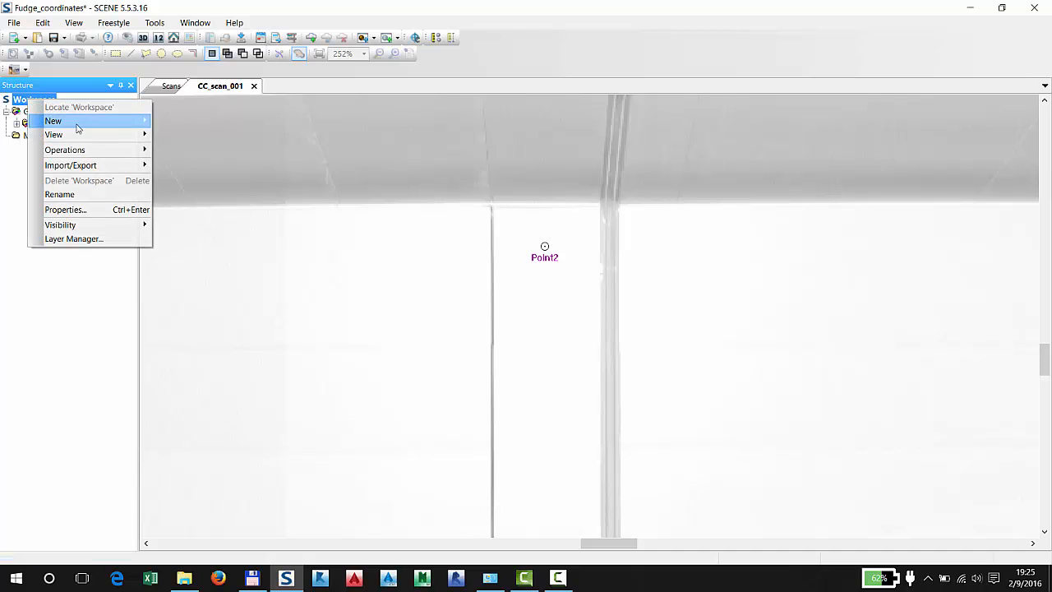
pyautogui.moveTo(81, 122)
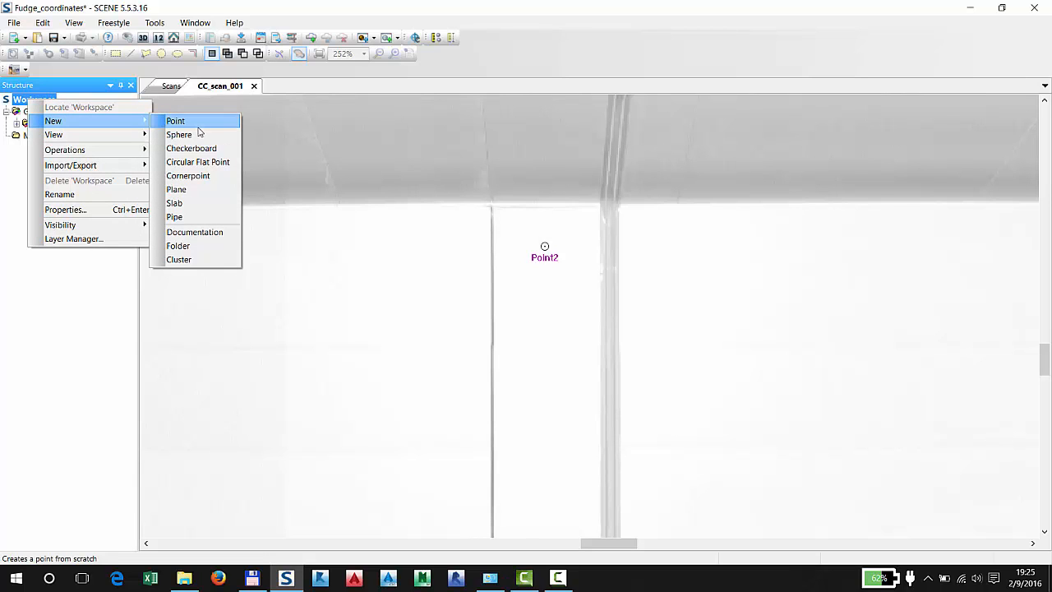
pyautogui.click(202, 245)
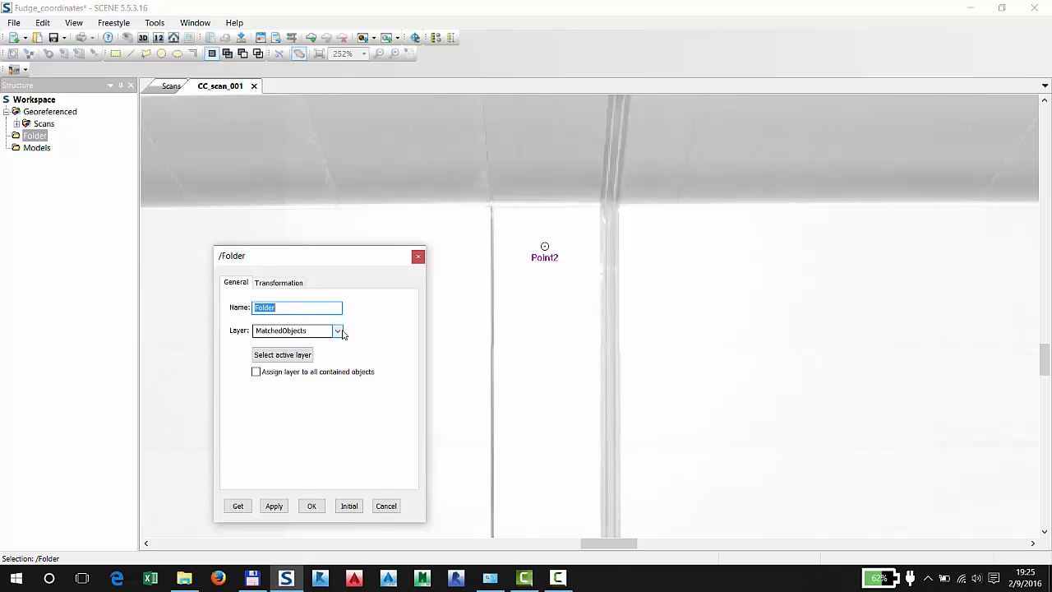
pyautogui.write('References')
pyautogui.press('Return')
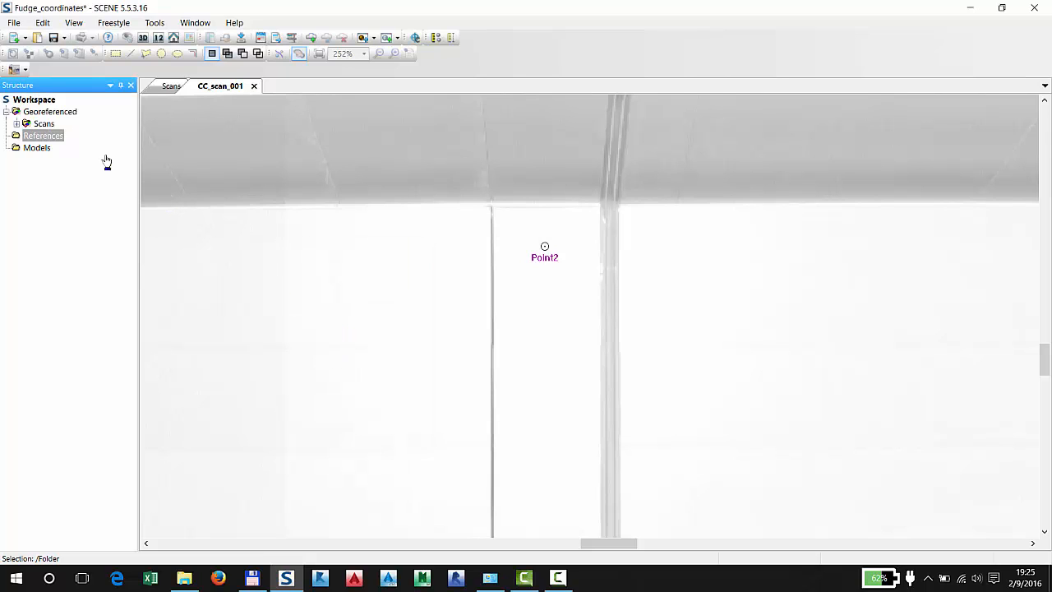
pyautogui.click(42, 137)
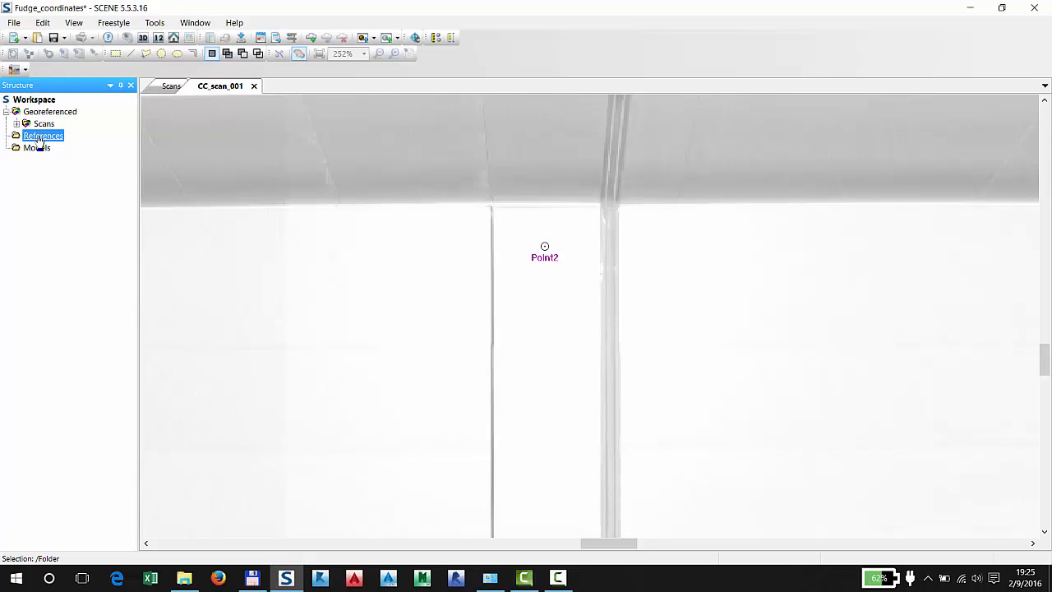
pyautogui.rightClick(39, 140)
pyautogui.moveTo(79, 161)
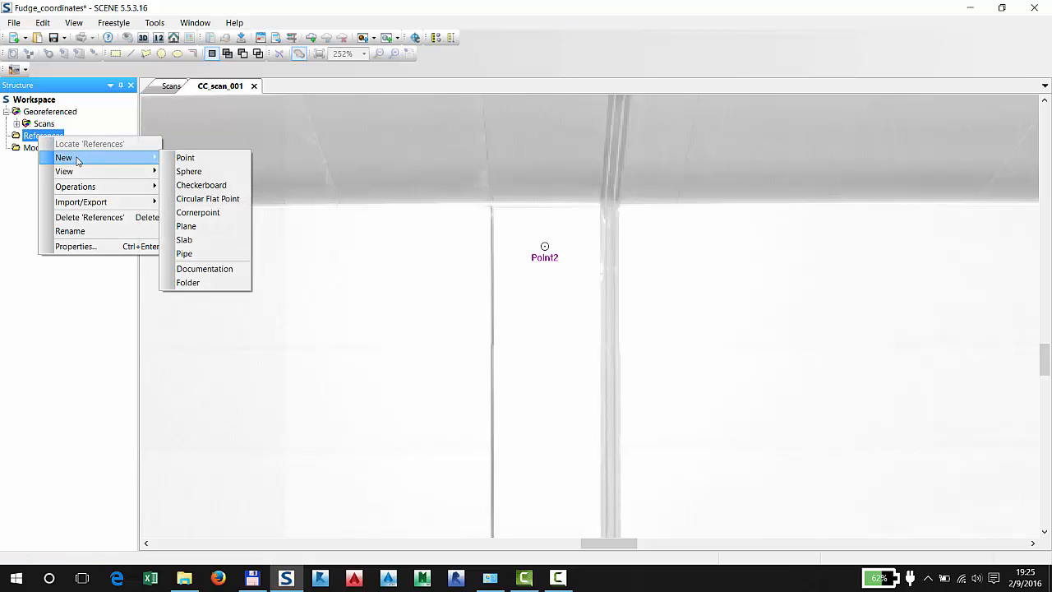
pyautogui.click(208, 162)
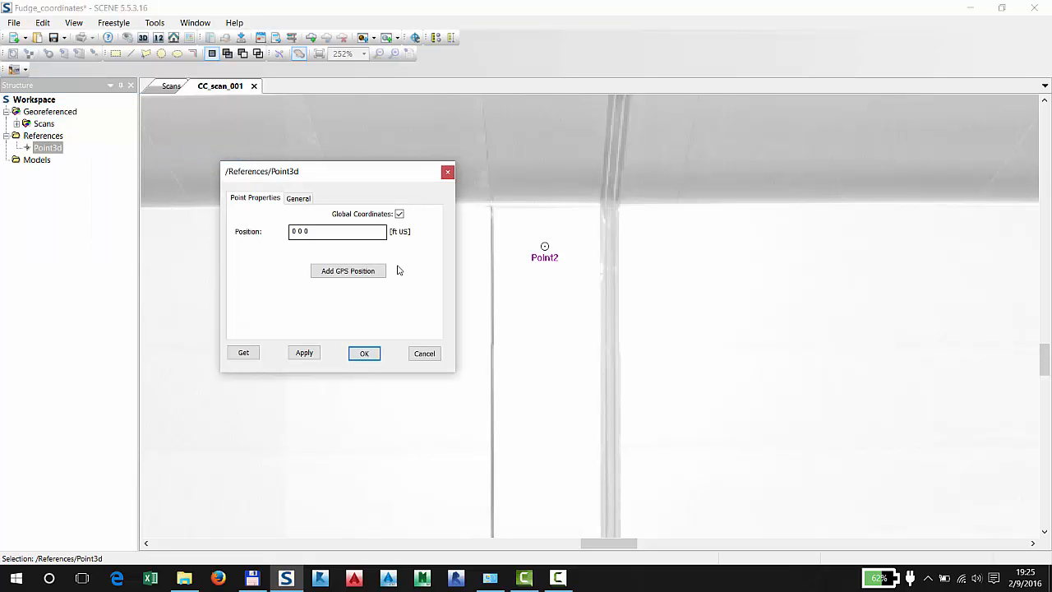
pyautogui.tripleClick(324, 231)
pyautogui.write('5000 700')
pyautogui.press('BackSpace')
pyautogui.press('BackSpace')
pyautogui.press('BackSpace')
pyautogui.press('BackSpace')
pyautogui.press('BackSpace')
pyautogui.press('BackSpace')
pyautogui.press('BackSpace')
pyautogui.press('BackSpace')
pyautogui.press('BackSpace')
pyautogui.write('7000 5000 100')
# Name the new reference point 1 and accept its properties
pyautogui.click(296, 199)
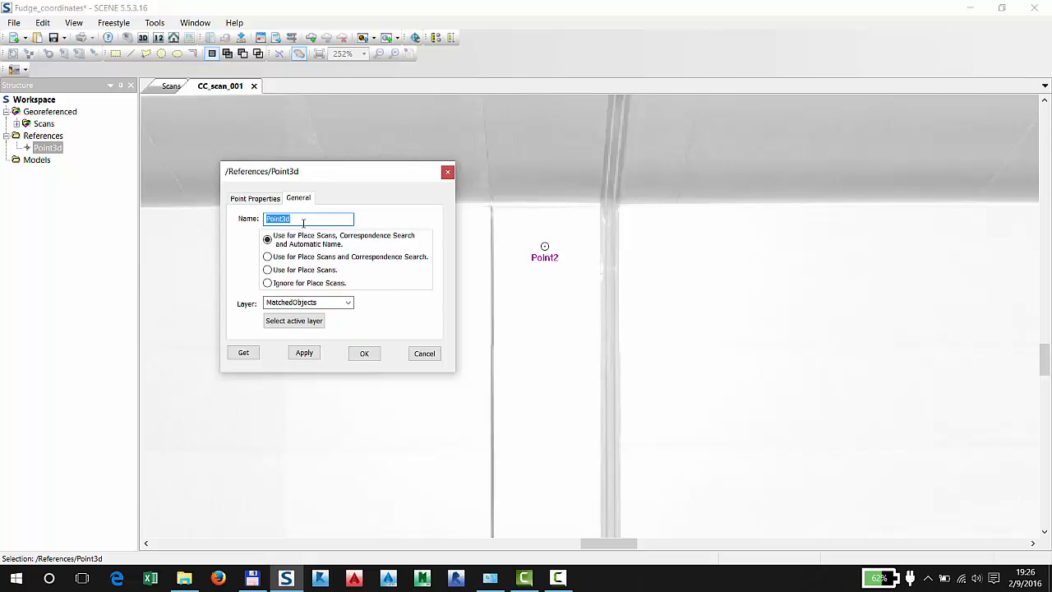
pyautogui.write('1')
pyautogui.click(263, 199)
pyautogui.click(364, 352)
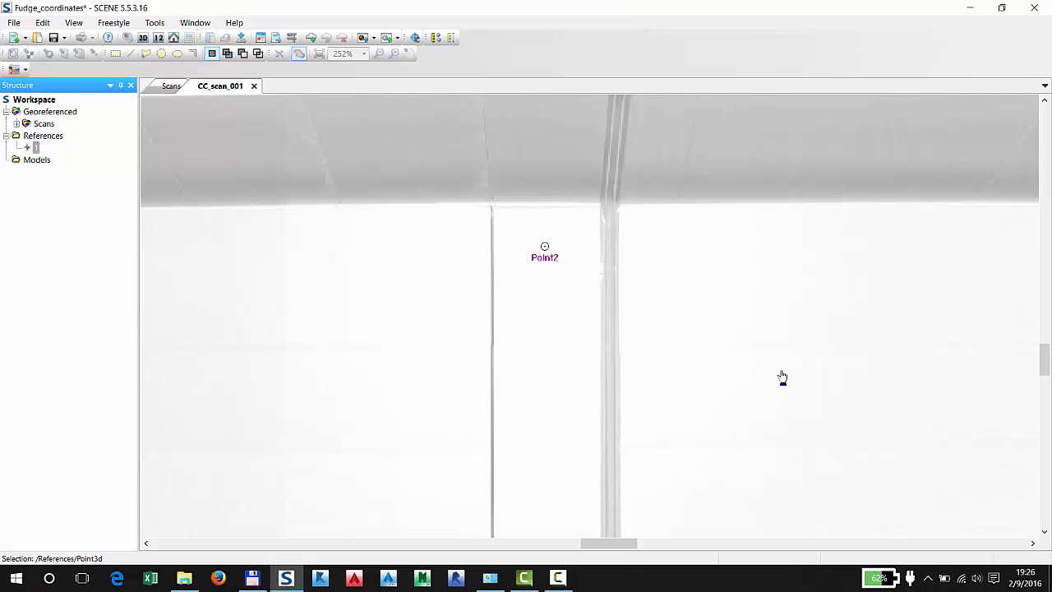
# Measure between the objects Point1 and Point2 in CC_scan_001
pyautogui.moveTo(612, 333); pyautogui.dragTo(222, 267)
pyautogui.scroll(2, 559, 322)
pyautogui.scroll(-3, 692, 339)
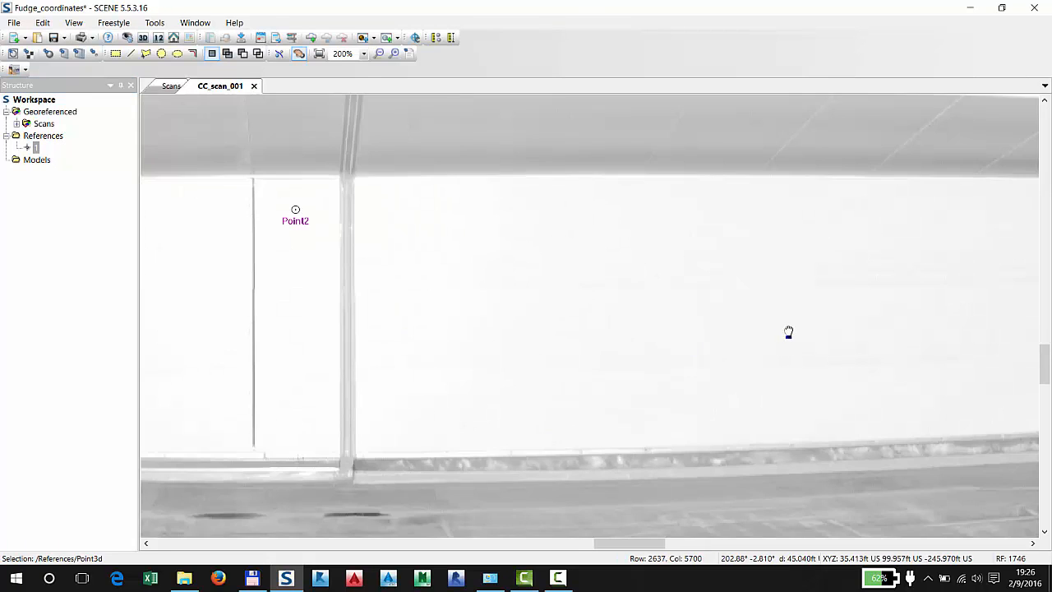
pyautogui.moveTo(788, 332); pyautogui.dragTo(660, 308)
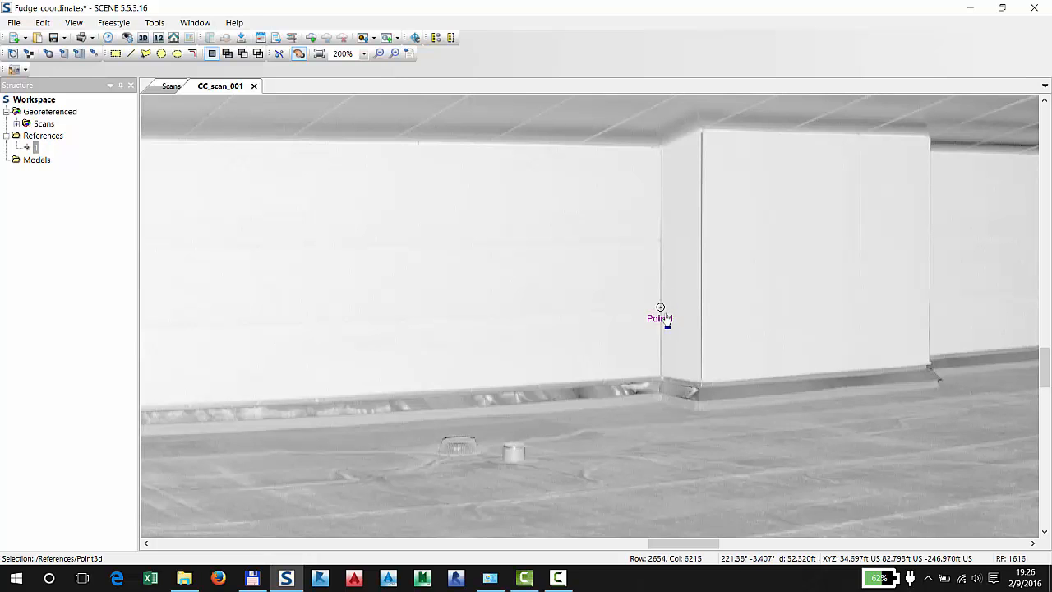
pyautogui.scroll(-4, 777, 305)
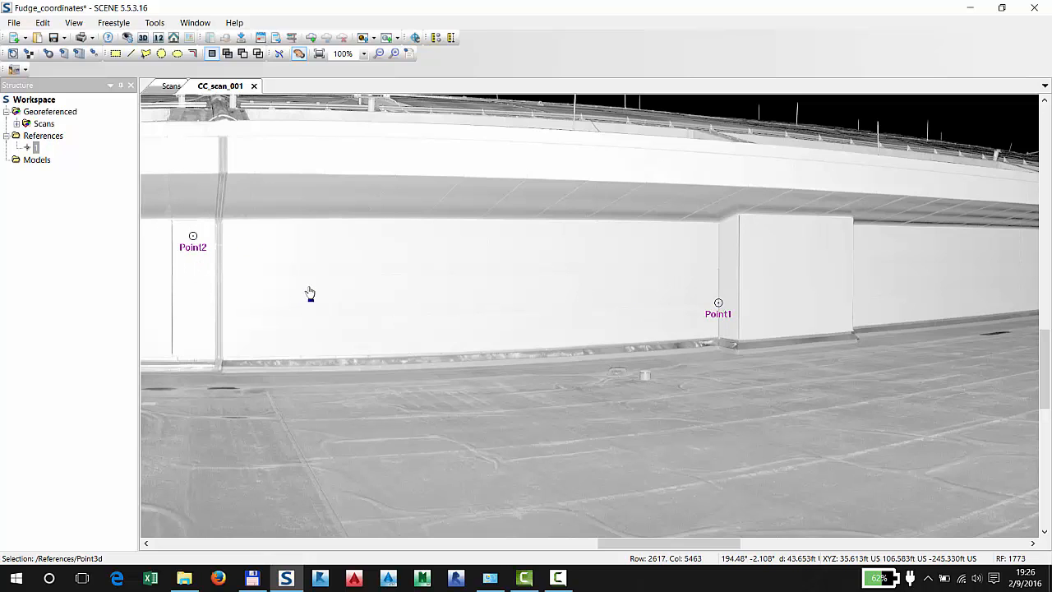
pyautogui.click(436, 37)
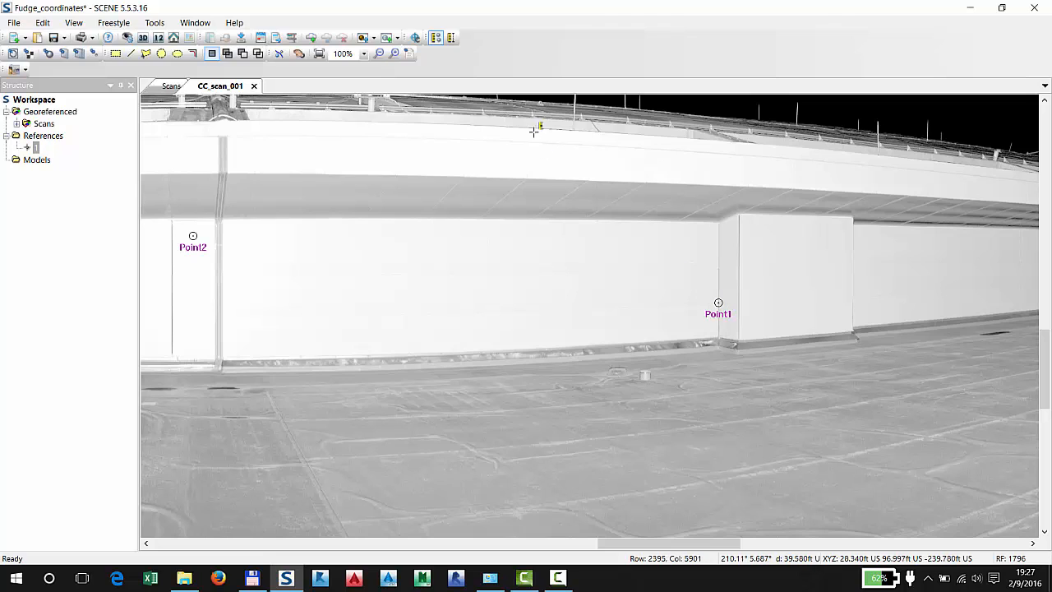
pyautogui.click(436, 38)
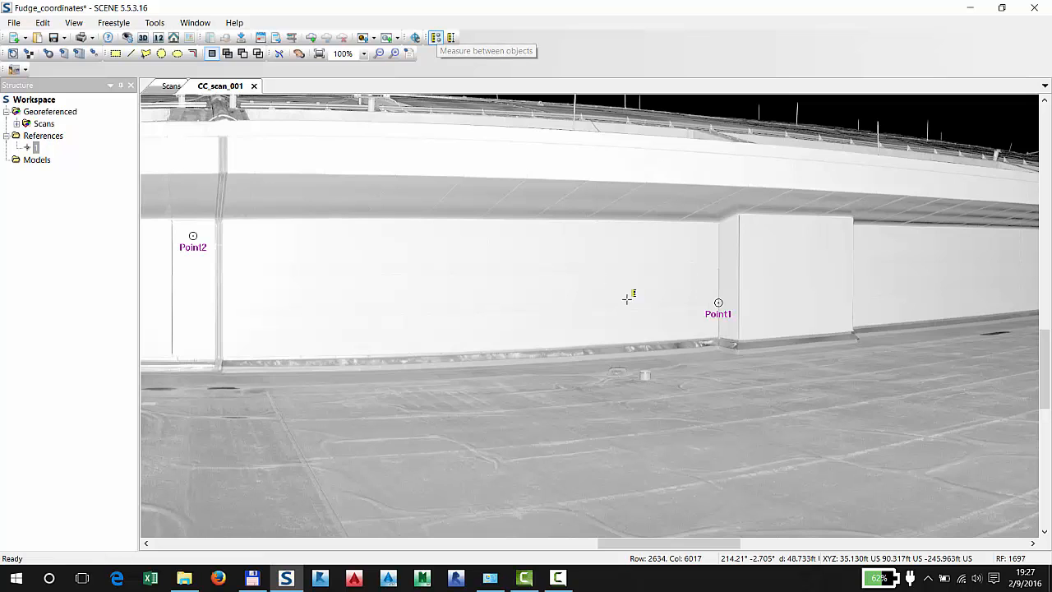
pyautogui.click(718, 303)
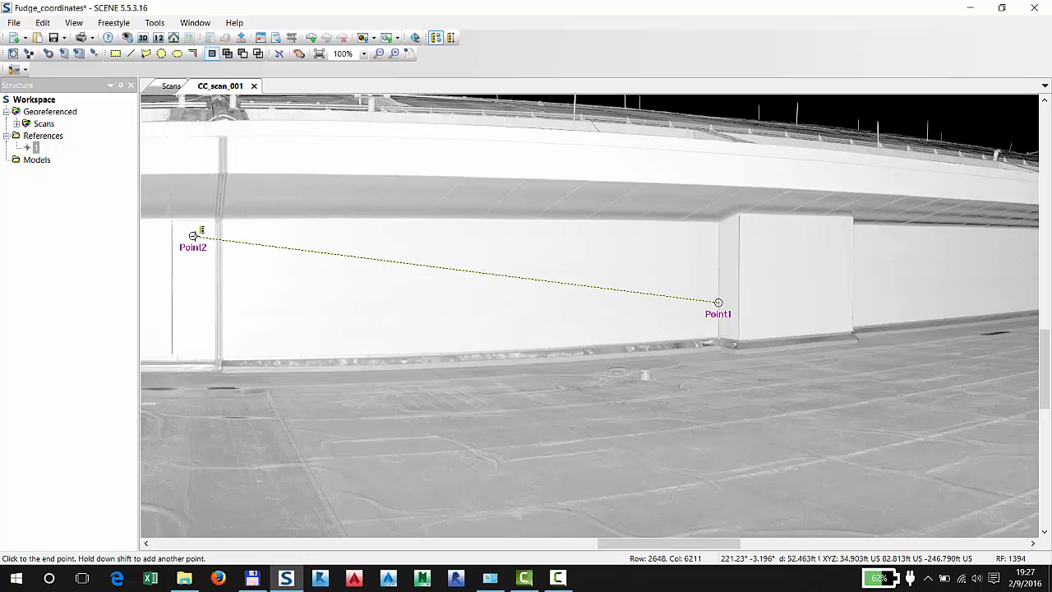
pyautogui.click(193, 236)
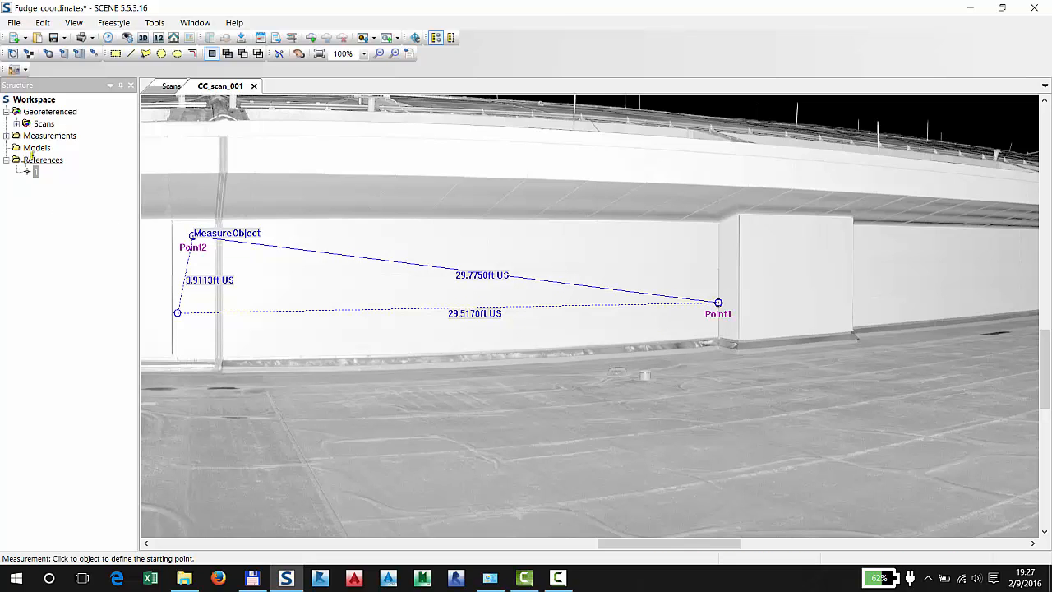
# Open the properties of the Point1 to Point2 measurement and keep them readable beside the project structure
pyautogui.click(7, 135)
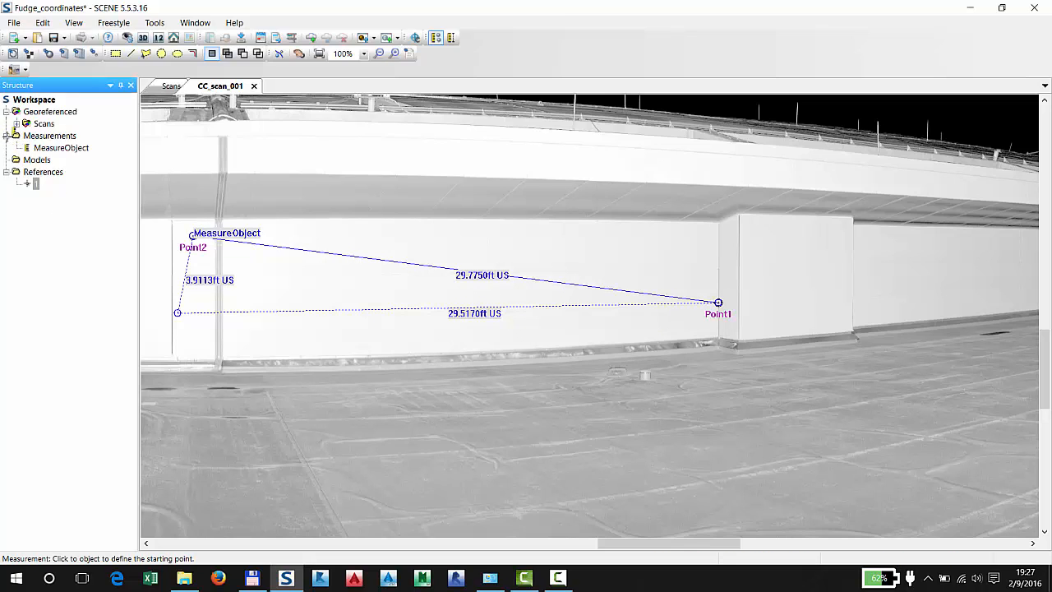
pyautogui.doubleClick(59, 145)
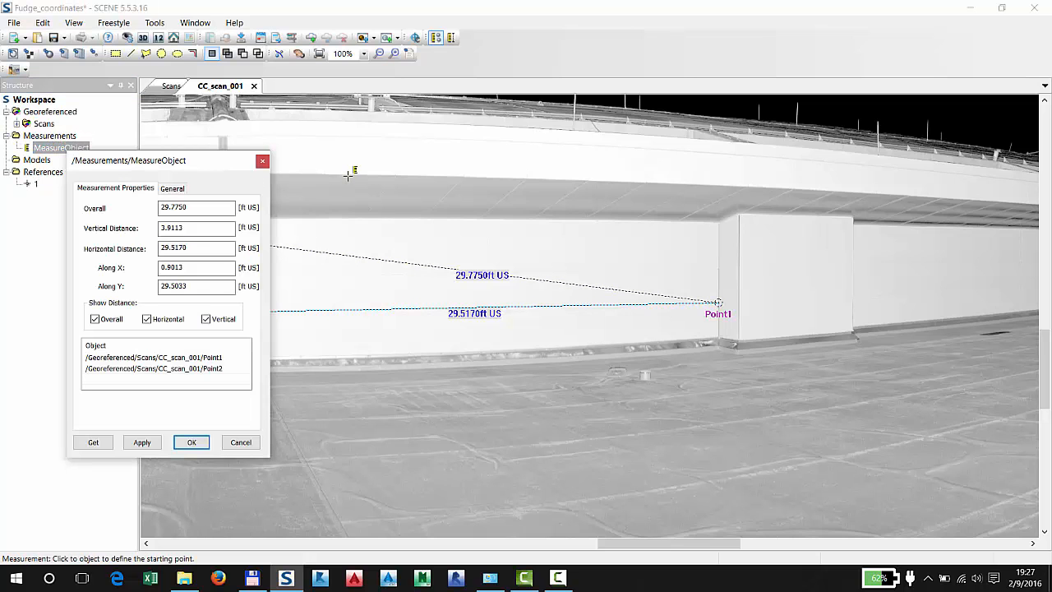
pyautogui.moveTo(181, 164); pyautogui.dragTo(947, 174)
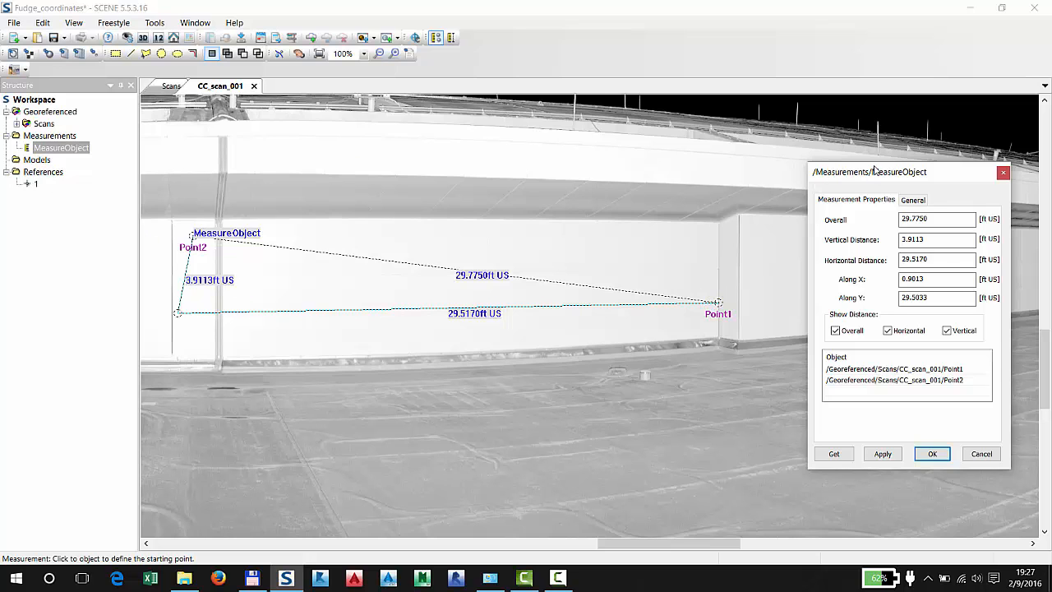
pyautogui.moveTo(875, 166); pyautogui.dragTo(634, 114)
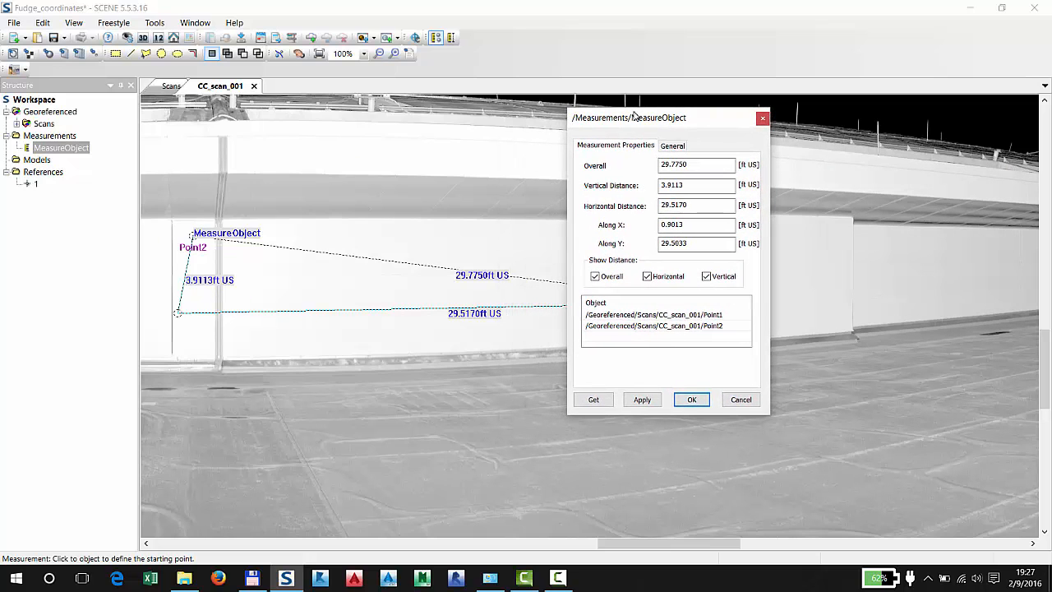
# Create another point in the References folder and name it 2
pyautogui.rightClick(42, 171)
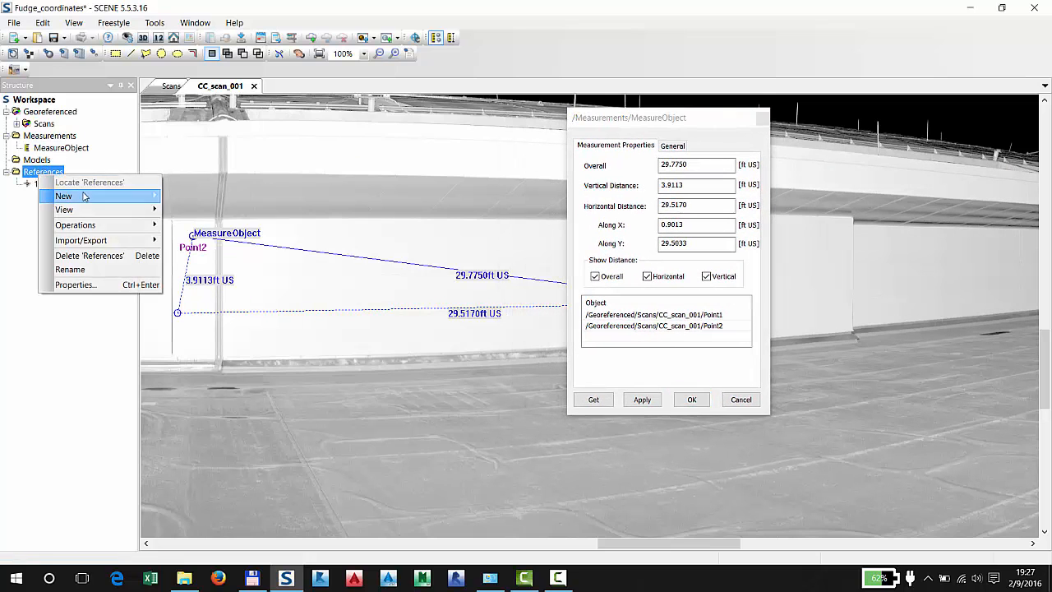
pyautogui.moveTo(85, 197)
pyautogui.click(198, 197)
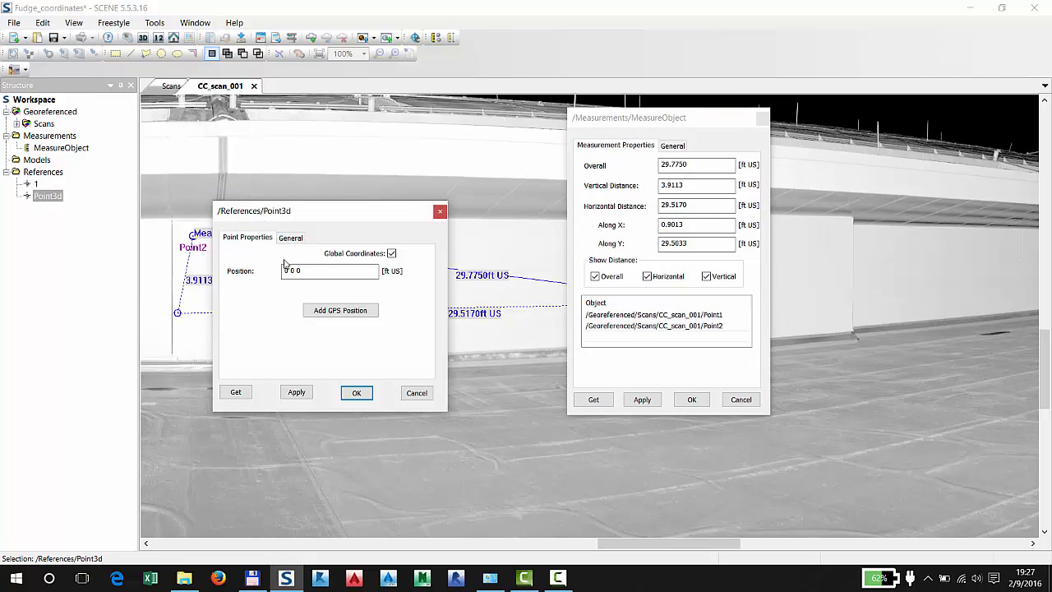
pyautogui.click(290, 237)
pyautogui.click(283, 257)
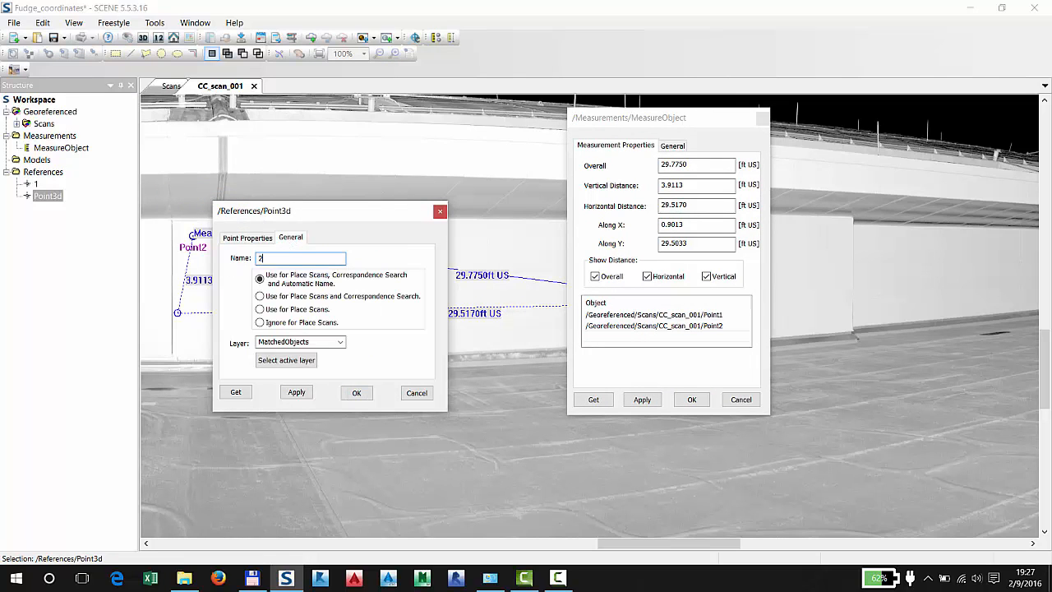
# Set reference point 2's first two position coordinates to 7000 and 5029.5170, copying the decimals from the measured horizontal distance
pyautogui.click(251, 239)
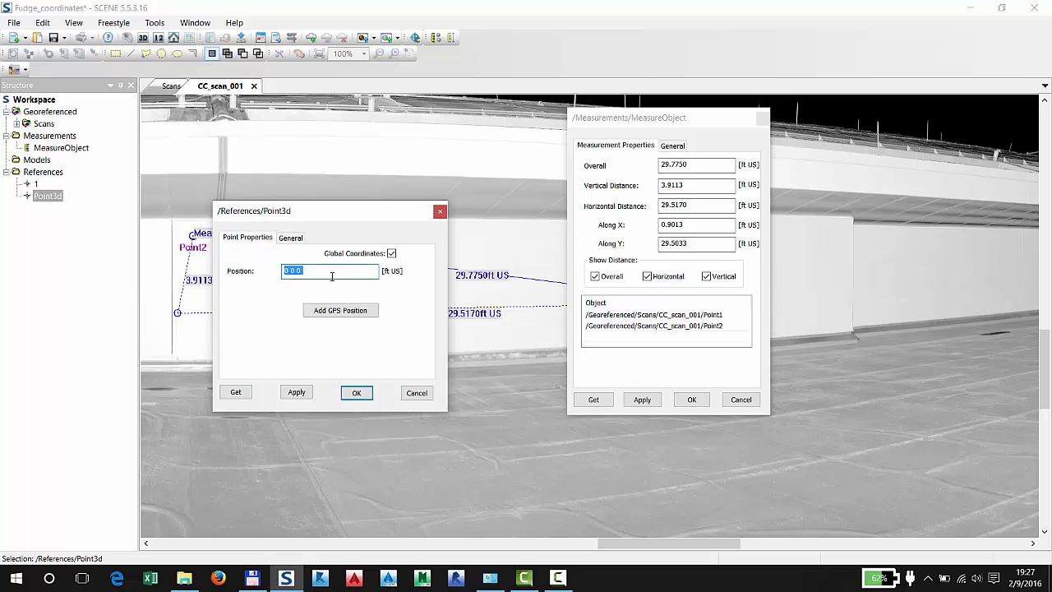
pyautogui.moveTo(351, 215); pyautogui.dragTo(533, 357)
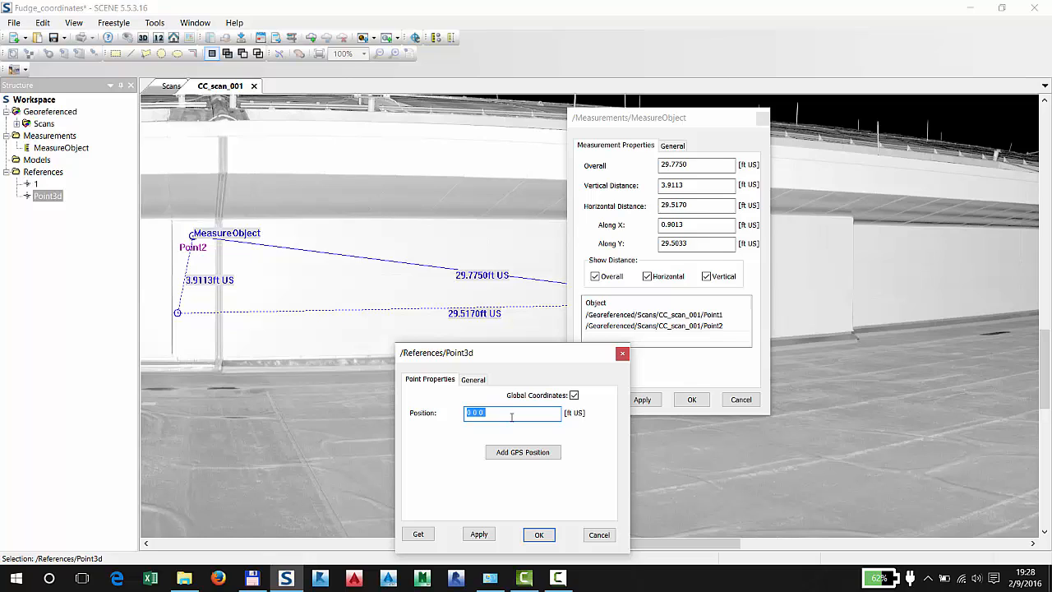
pyautogui.write('7000')
pyautogui.write('50')
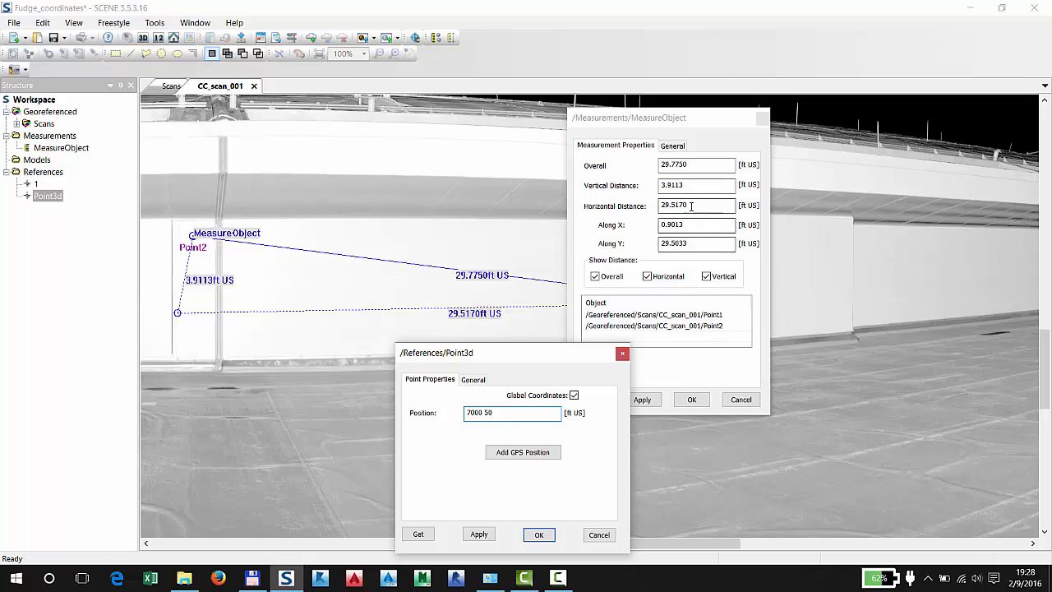
pyautogui.click(650, 204)
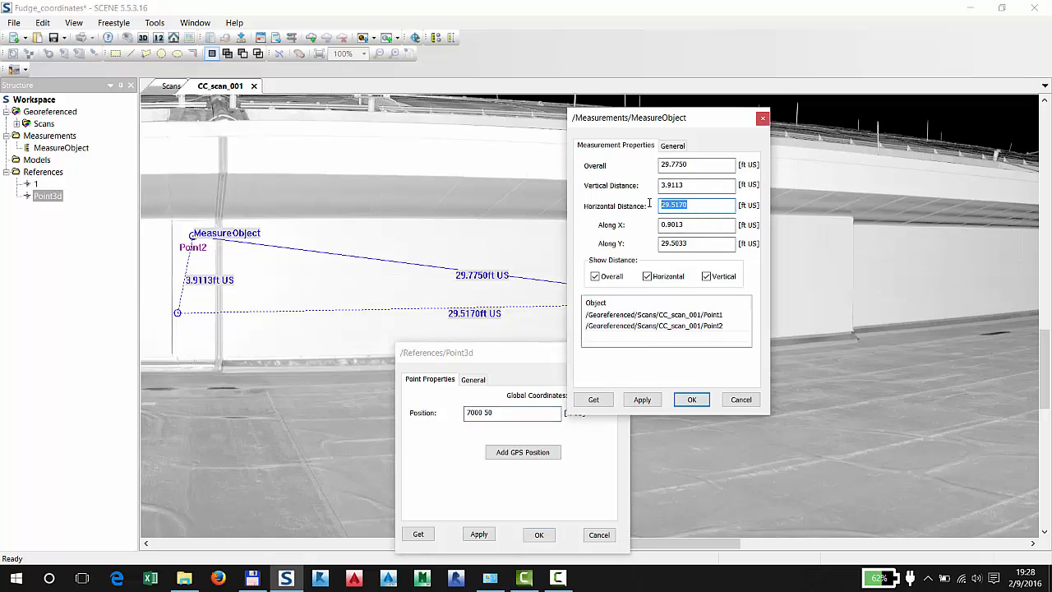
pyautogui.hotkey('ctrl', 'c')
pyautogui.click(517, 412)
pyautogui.hotkey('ctrl', 'v')
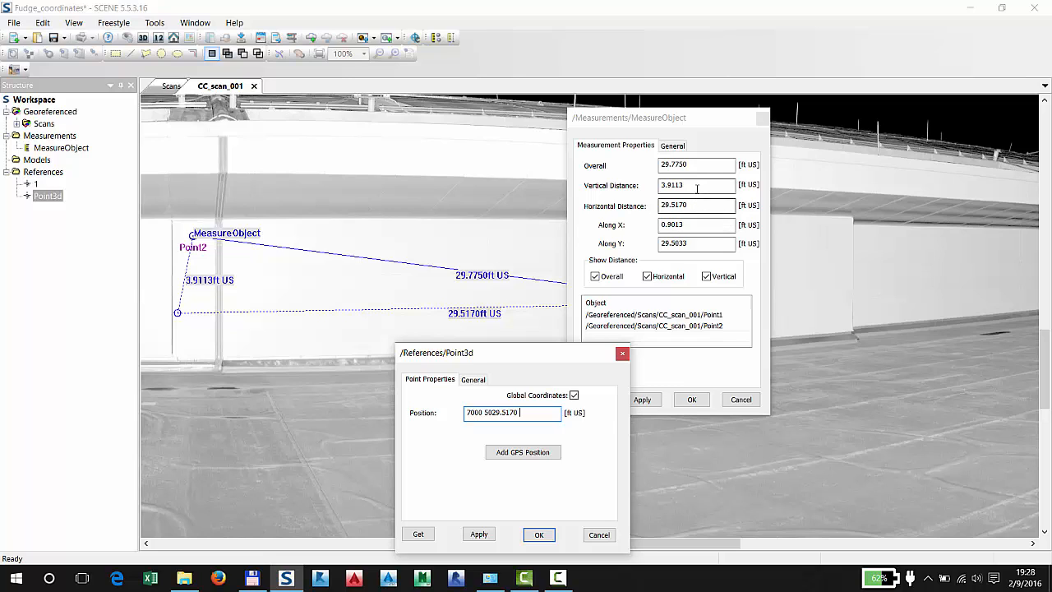
# Complete reference point 2's position with an elevation of 103.911, based on the measured vertical distance, and accept its properties
pyautogui.click(658, 186)
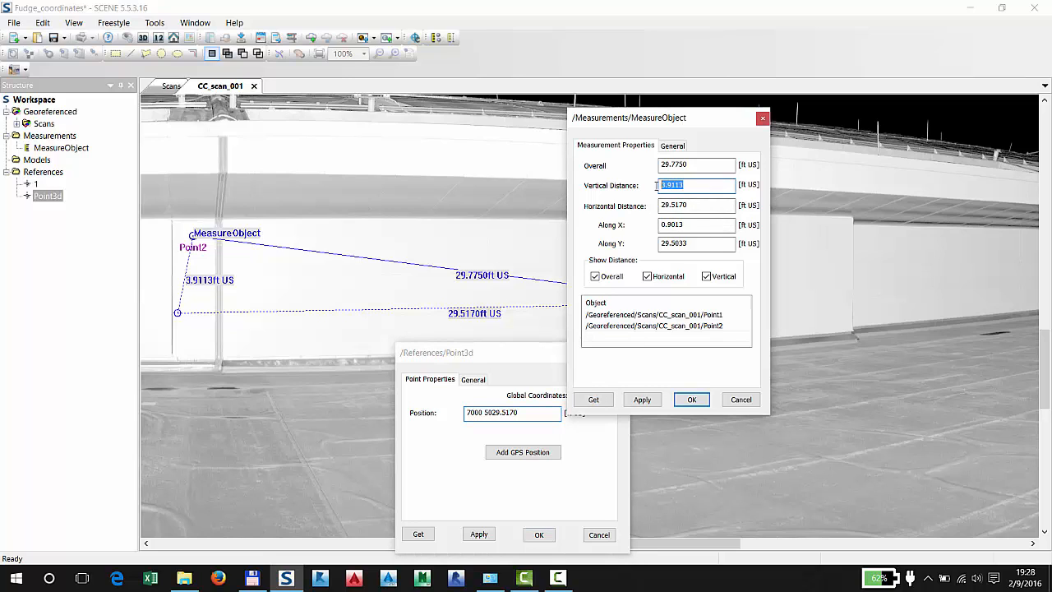
pyautogui.click(538, 413)
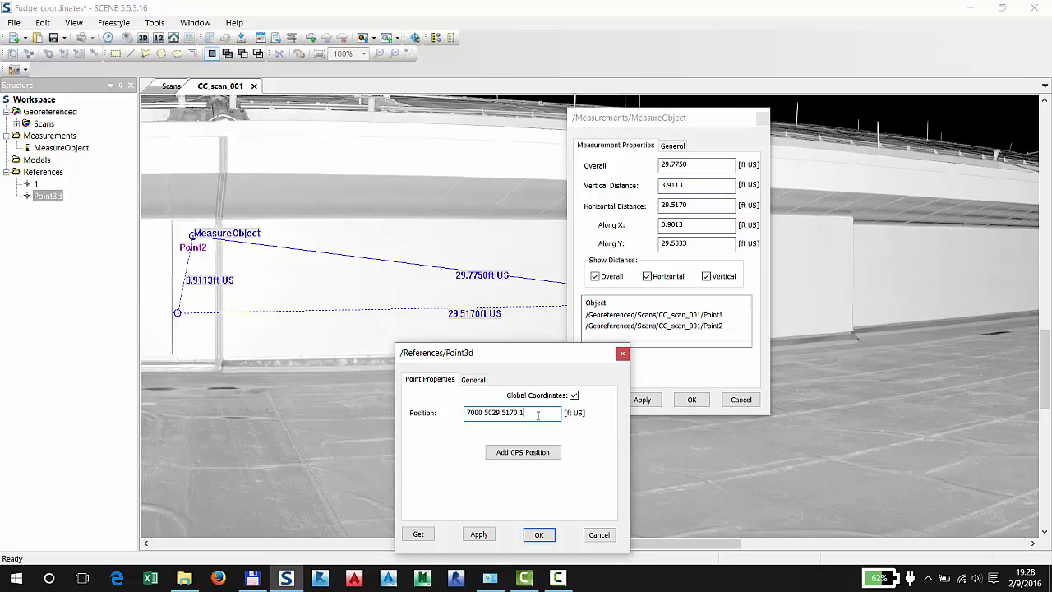
pyautogui.write('0')
pyautogui.write('3.911')
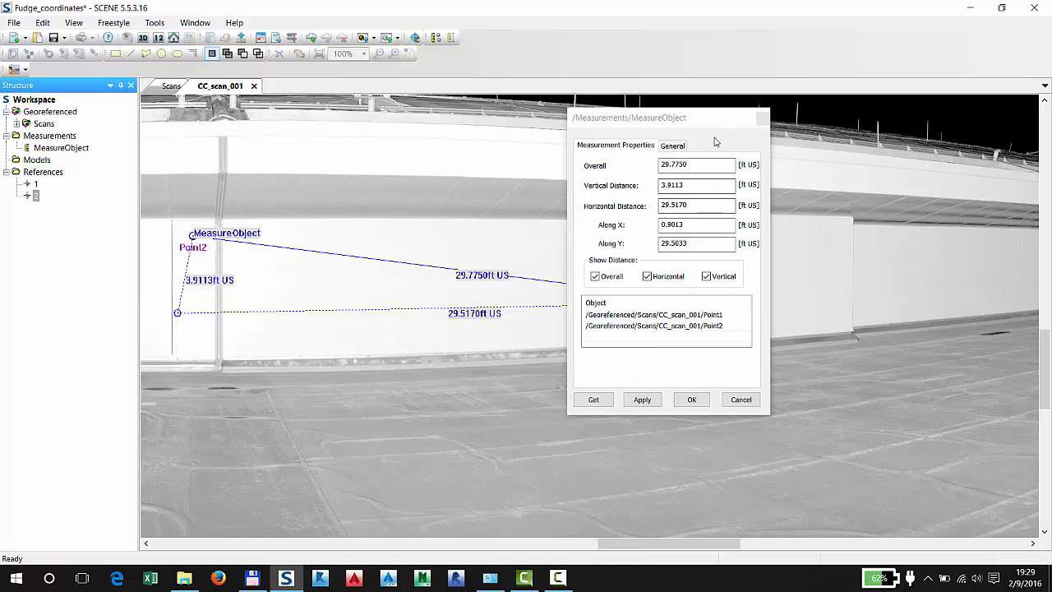
# Close the measurement properties, the CC_scan_001 view and the 3D view of the Scans cluster
pyautogui.click(762, 119)
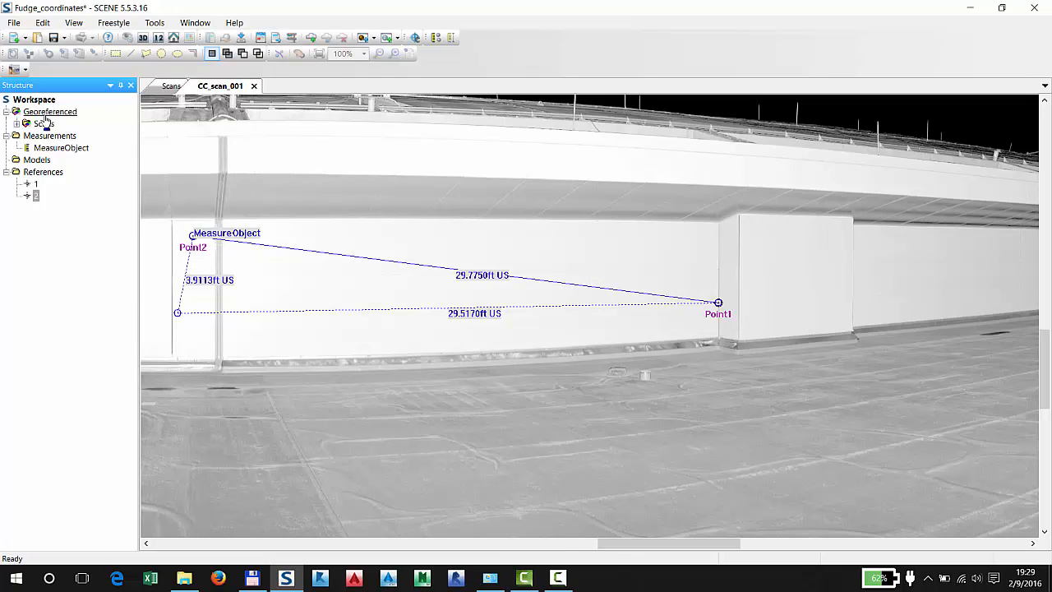
pyautogui.click(254, 86)
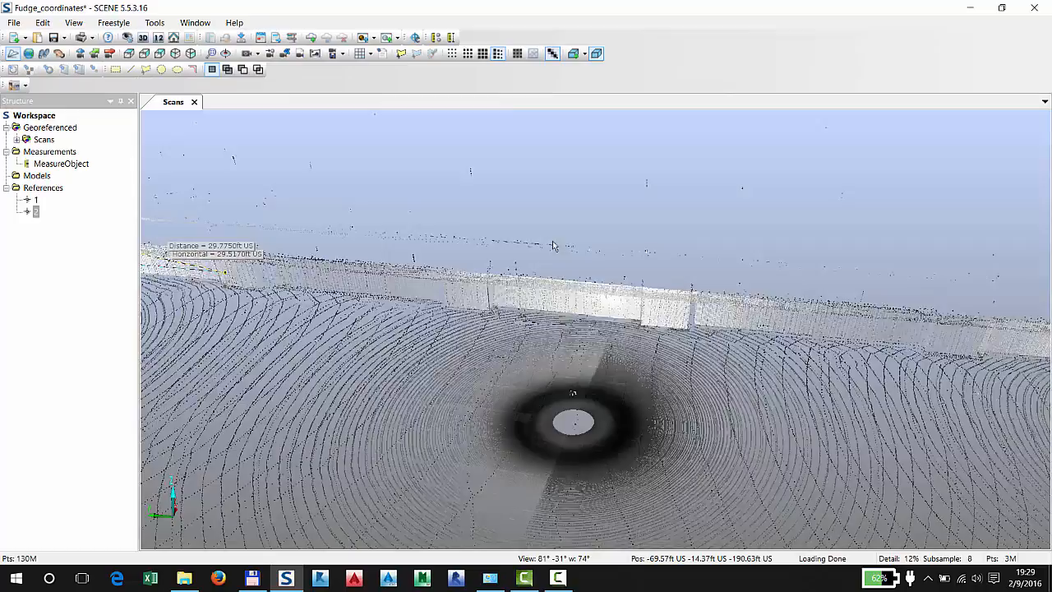
pyautogui.moveTo(553, 245); pyautogui.dragTo(641, 312)
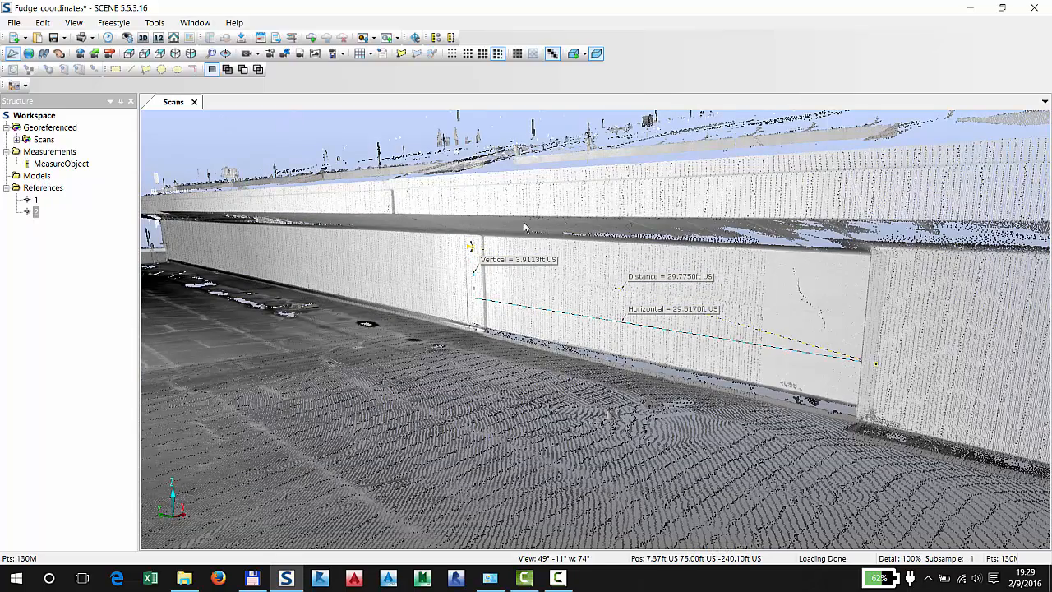
pyautogui.moveTo(544, 326); pyautogui.dragTo(236, 231)
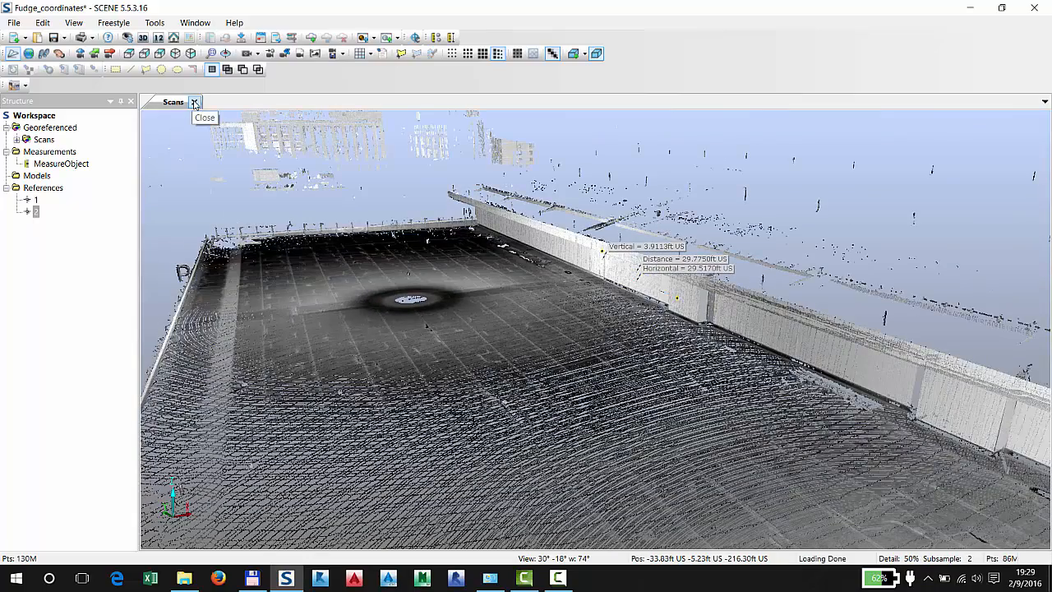
pyautogui.click(194, 102)
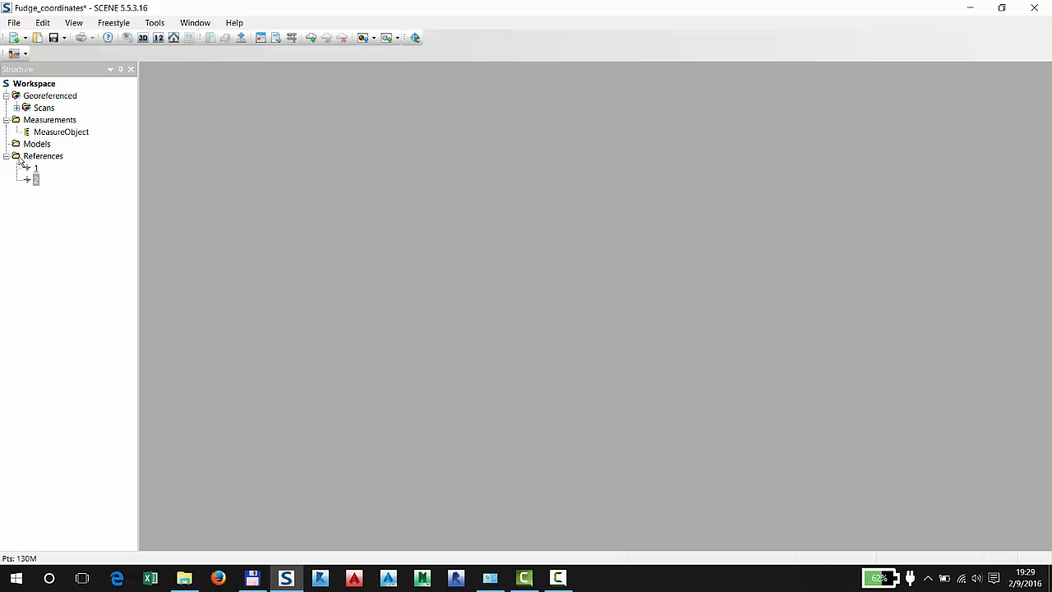
# Check reference point 1's position and compare the reference points with the point objects inside CC_scan_001
pyautogui.rightClick(53, 100)
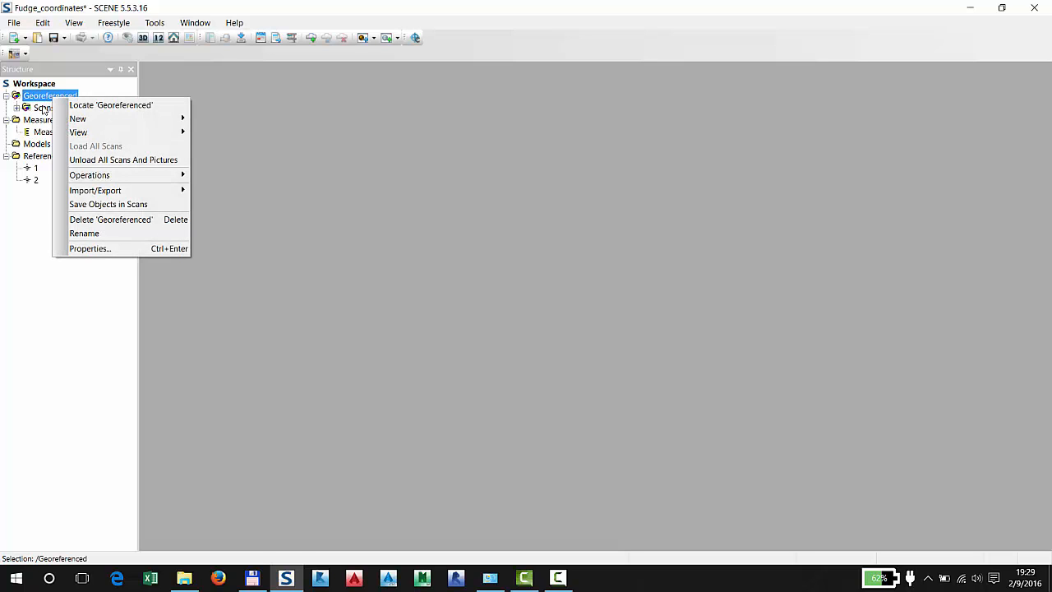
pyautogui.click(44, 110)
pyautogui.click(16, 108)
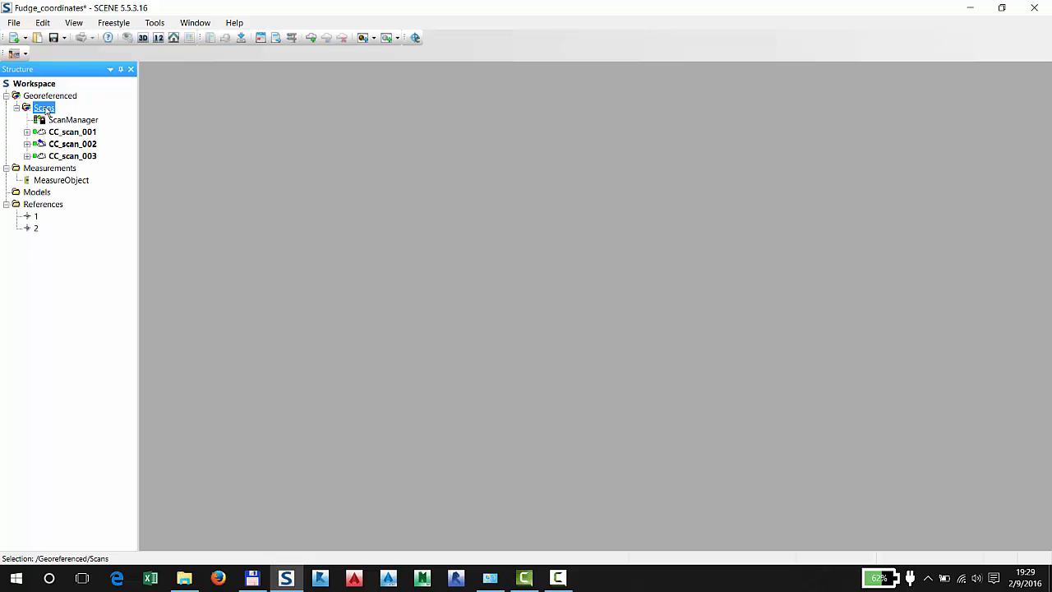
pyautogui.click(16, 109)
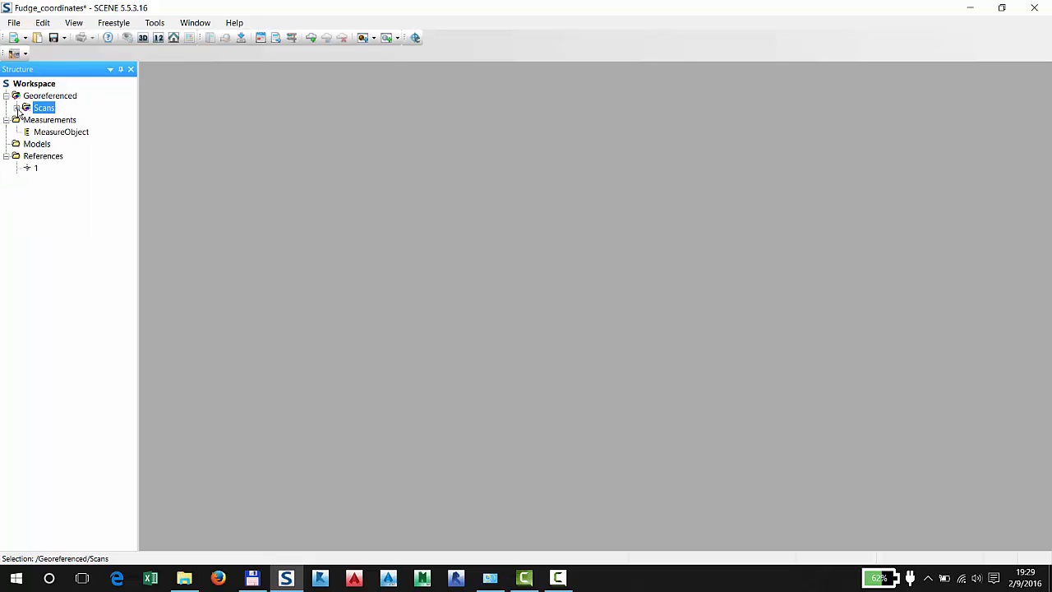
pyautogui.doubleClick(36, 169)
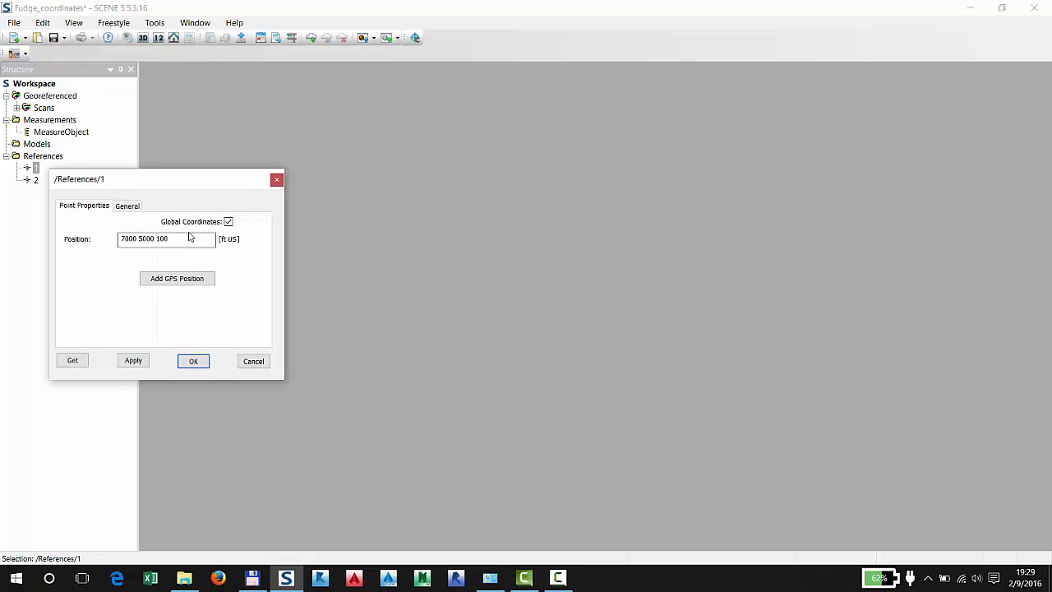
pyautogui.click(276, 181)
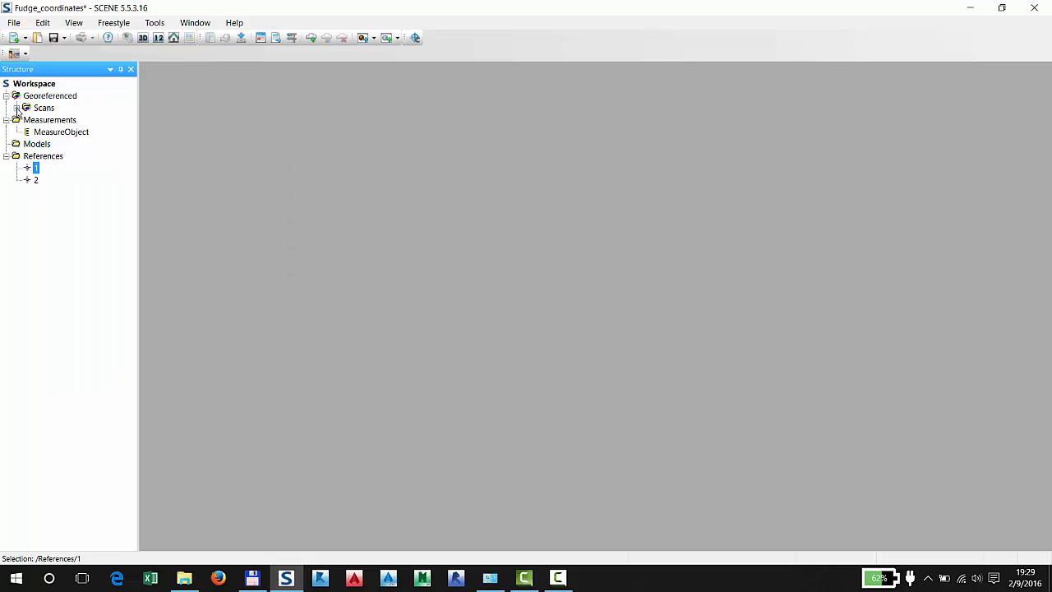
pyautogui.click(16, 108)
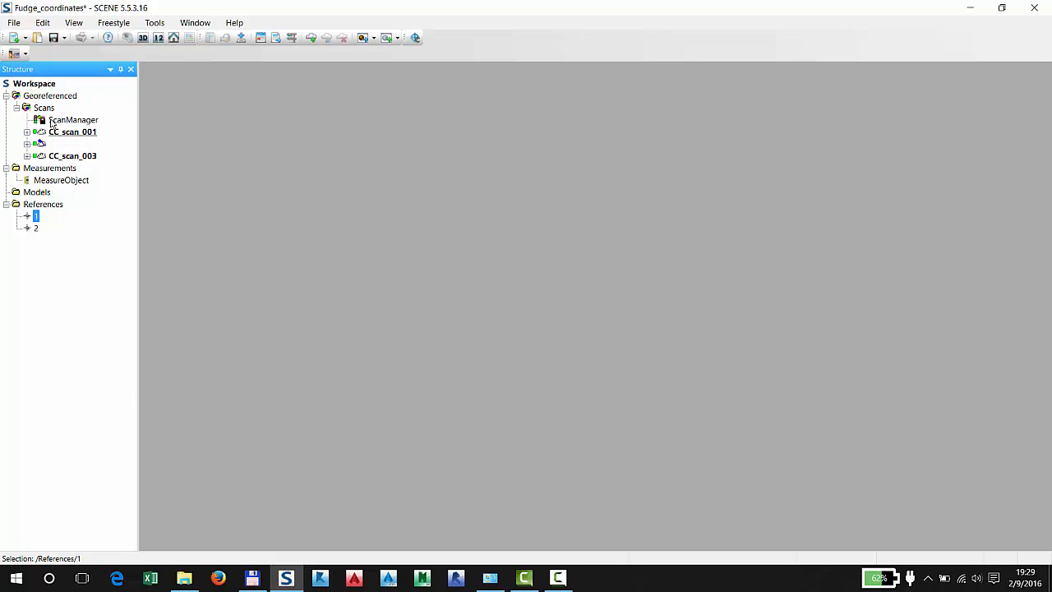
pyautogui.click(26, 132)
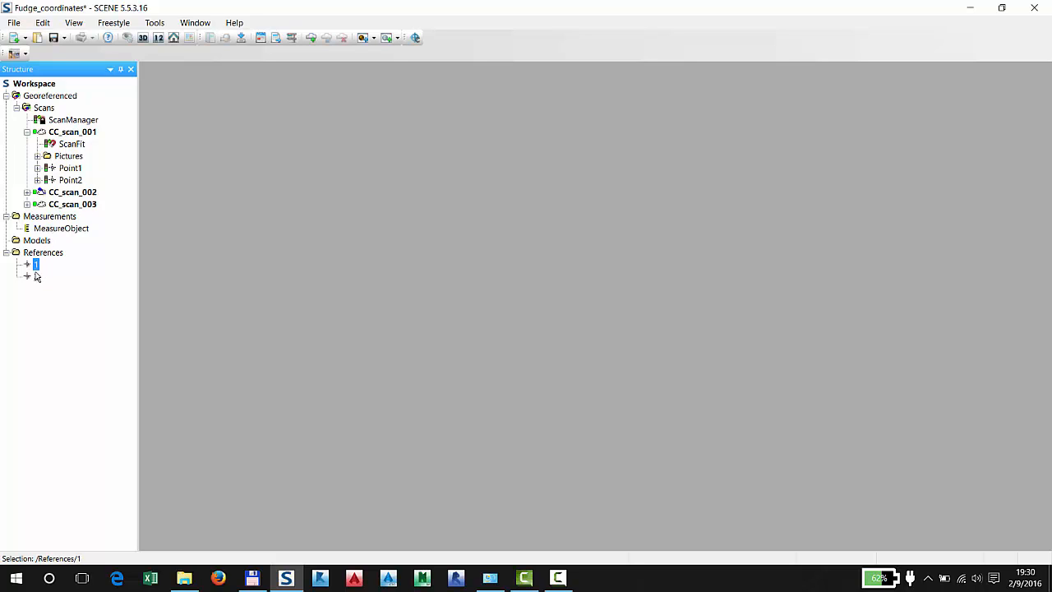
pyautogui.click(17, 107)
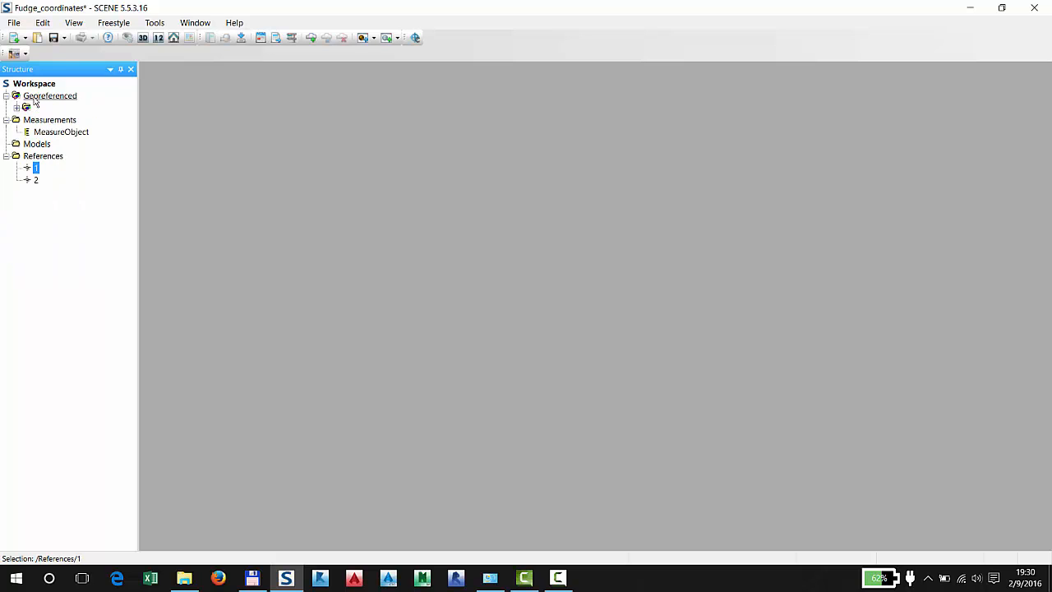
# Run Place Scans on the Georeferenced cluster in Target Based mode with Use points for validation turned off
pyautogui.rightClick(50, 98)
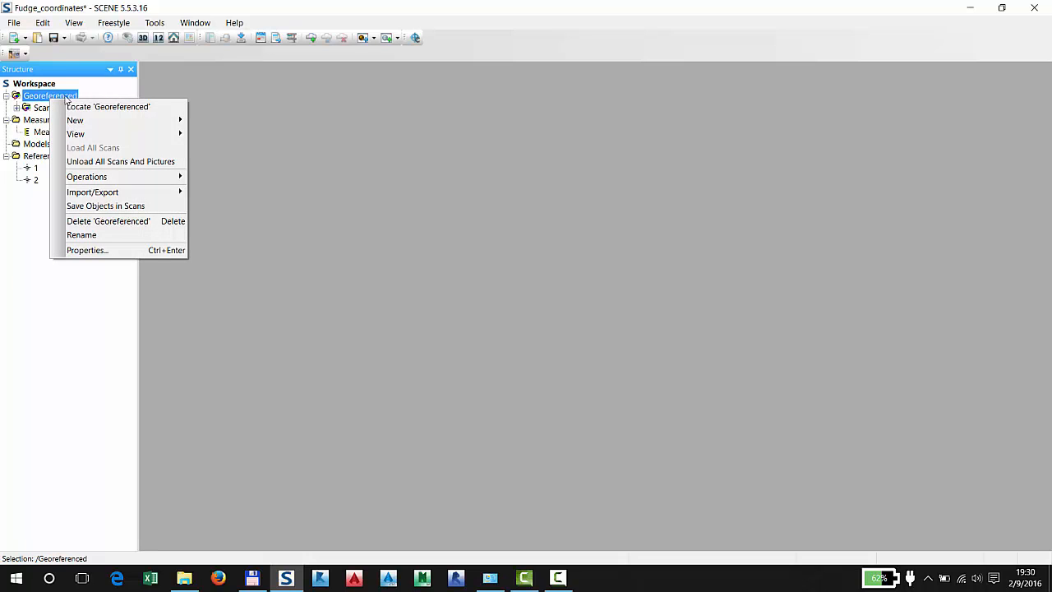
pyautogui.moveTo(126, 179)
pyautogui.moveTo(257, 182)
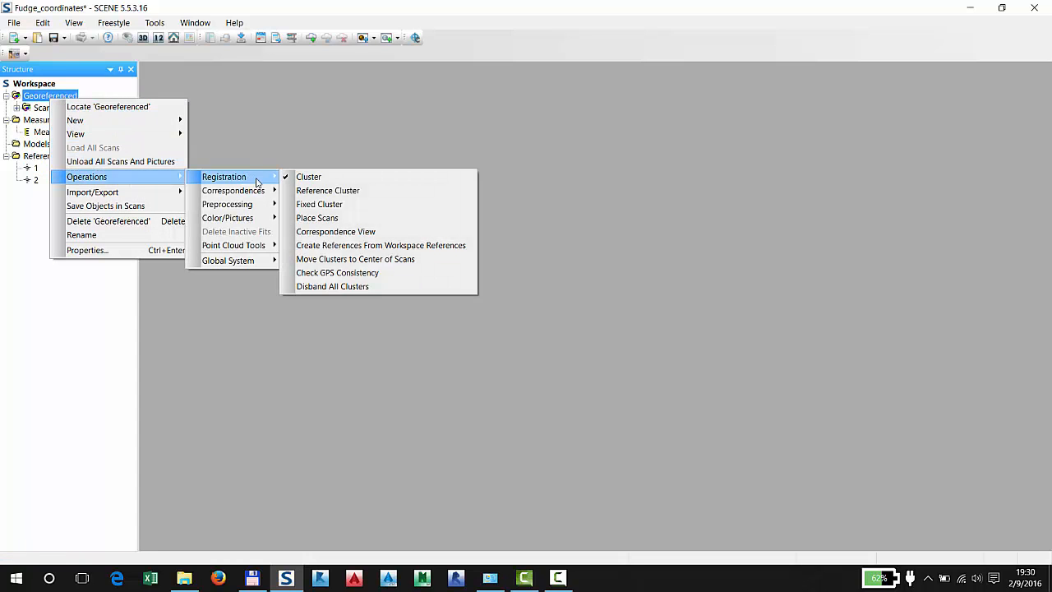
pyautogui.click(317, 218)
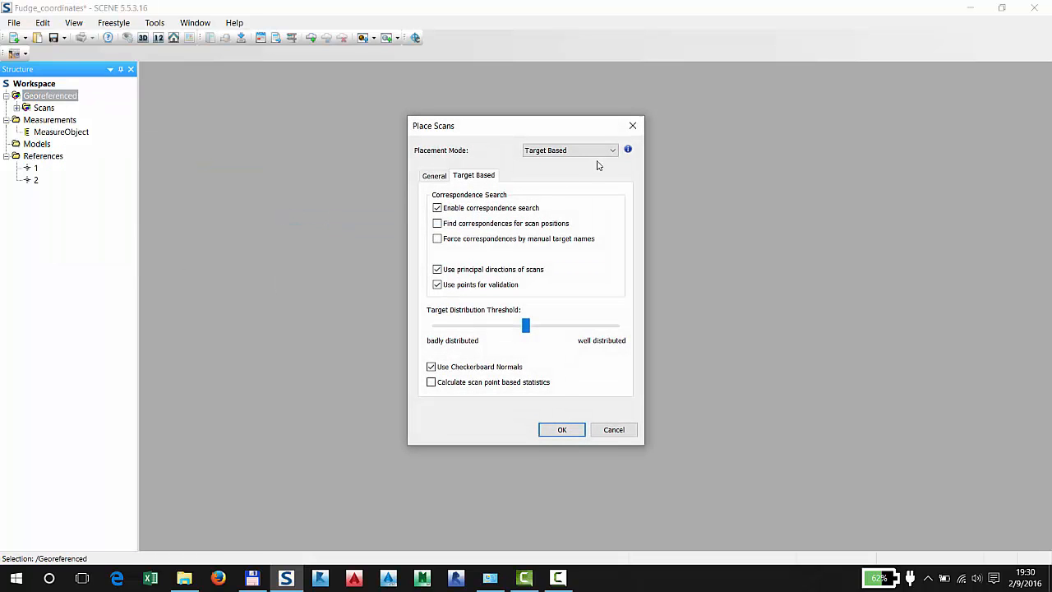
pyautogui.click(471, 286)
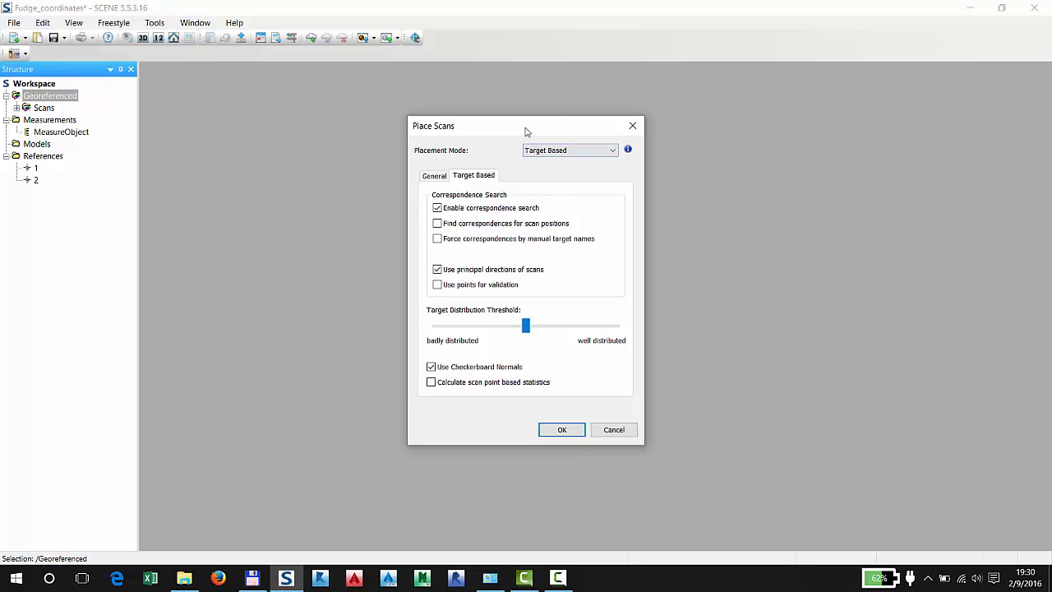
pyautogui.click(559, 430)
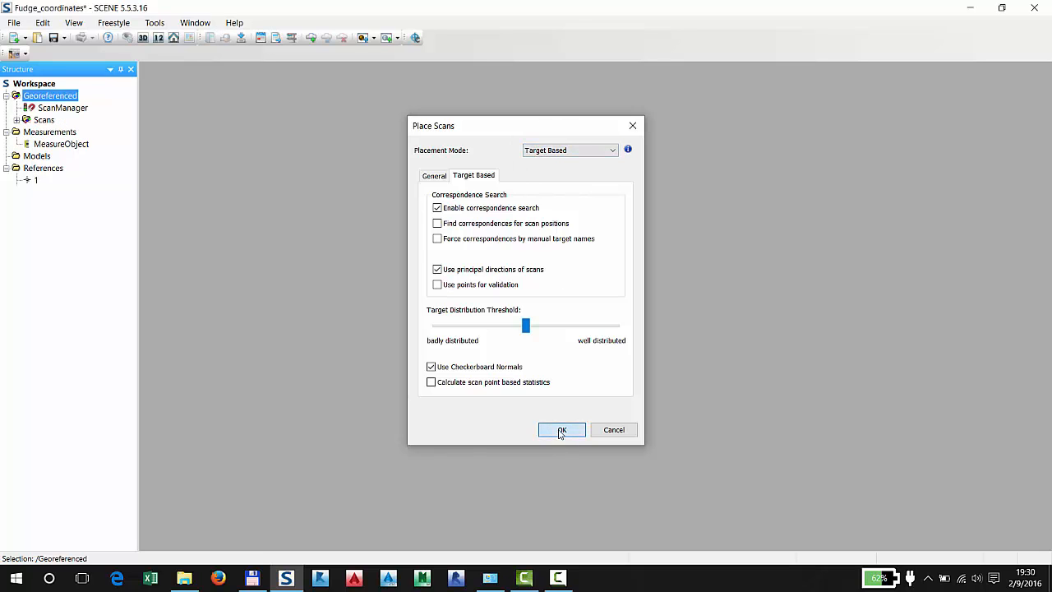
# Review the scan results and target tensions of the Georeferenced ScanManager and accept the dialog
pyautogui.moveTo(734, 93); pyautogui.dragTo(506, 102)
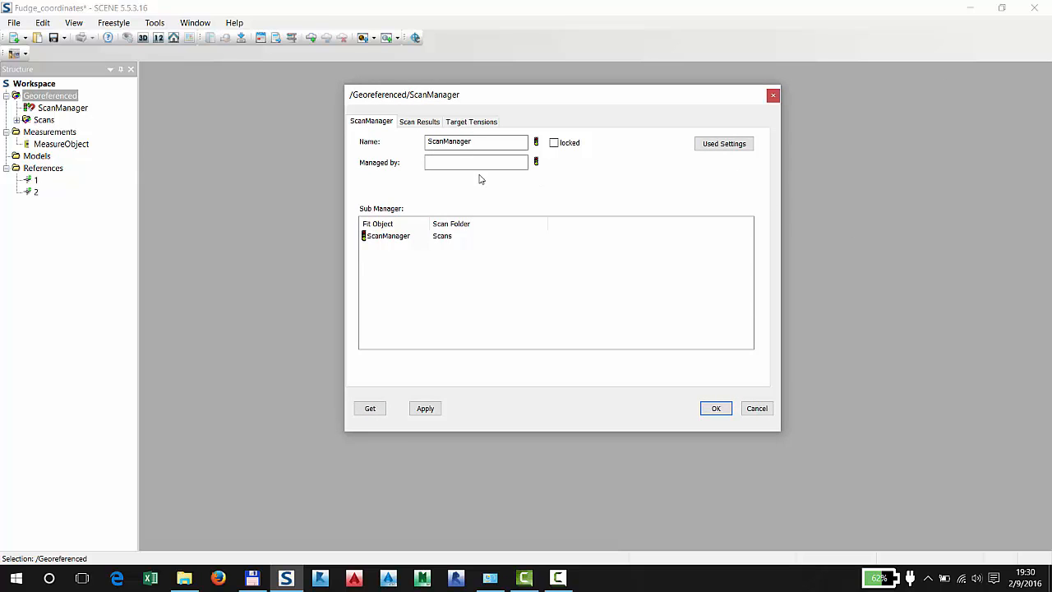
pyautogui.click(432, 121)
pyautogui.click(476, 124)
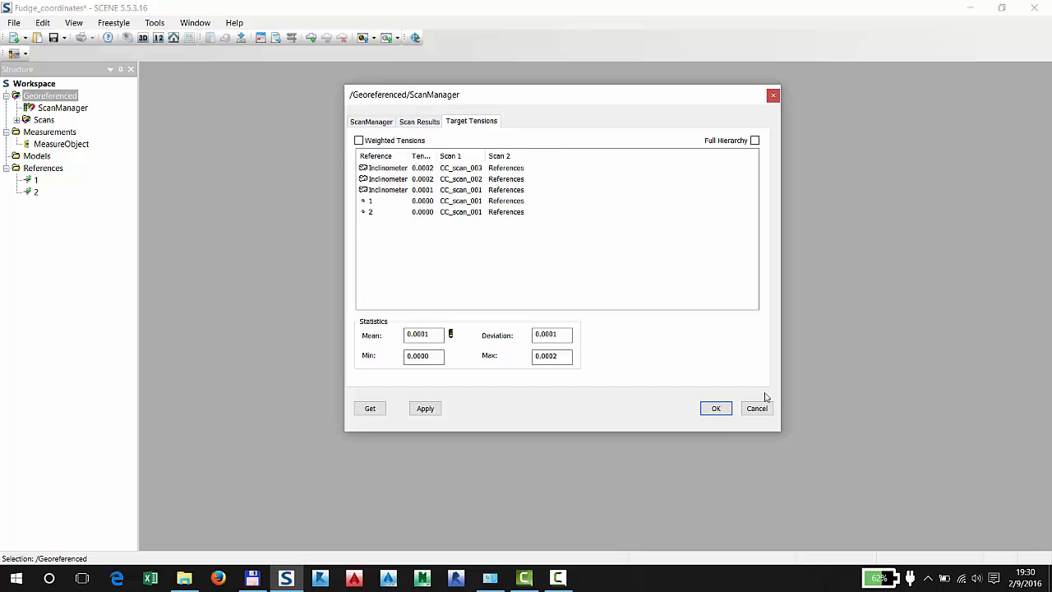
pyautogui.click(716, 408)
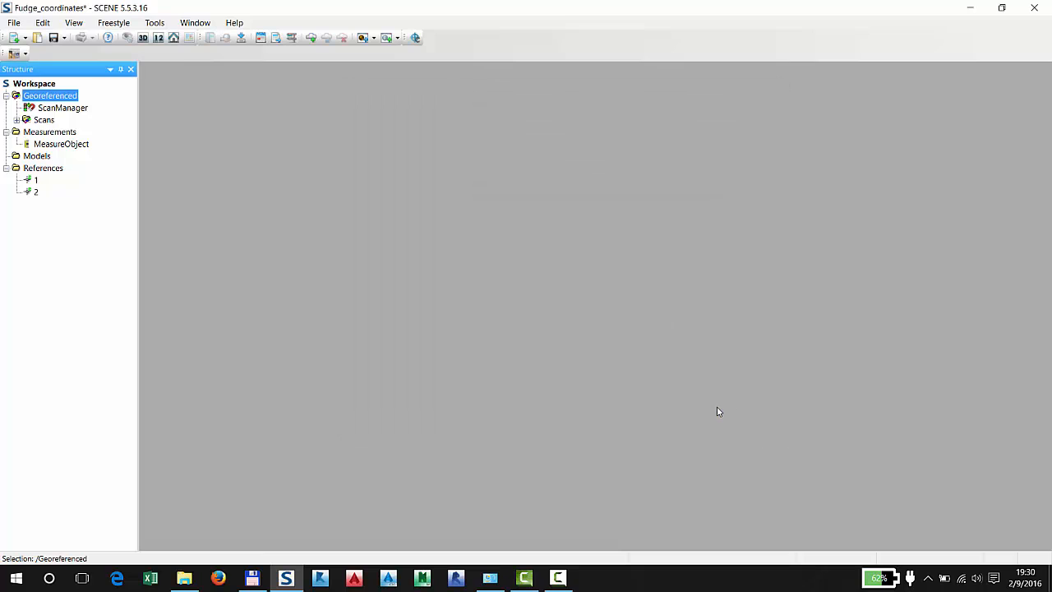
# Inspect the point objects inside CC_scan_001 to check their names against the reference points
pyautogui.click(16, 120)
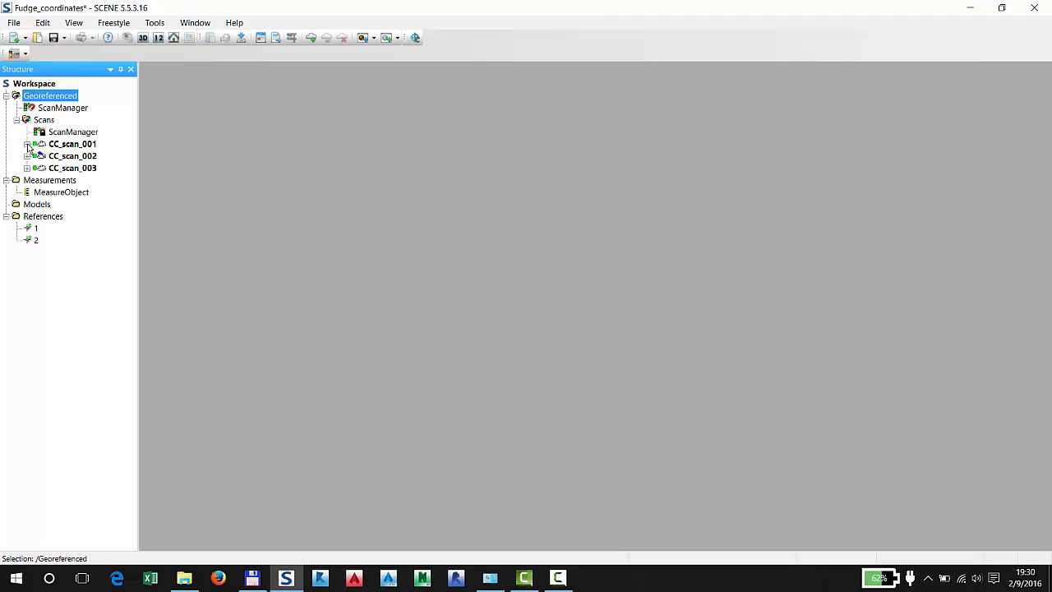
pyautogui.click(27, 144)
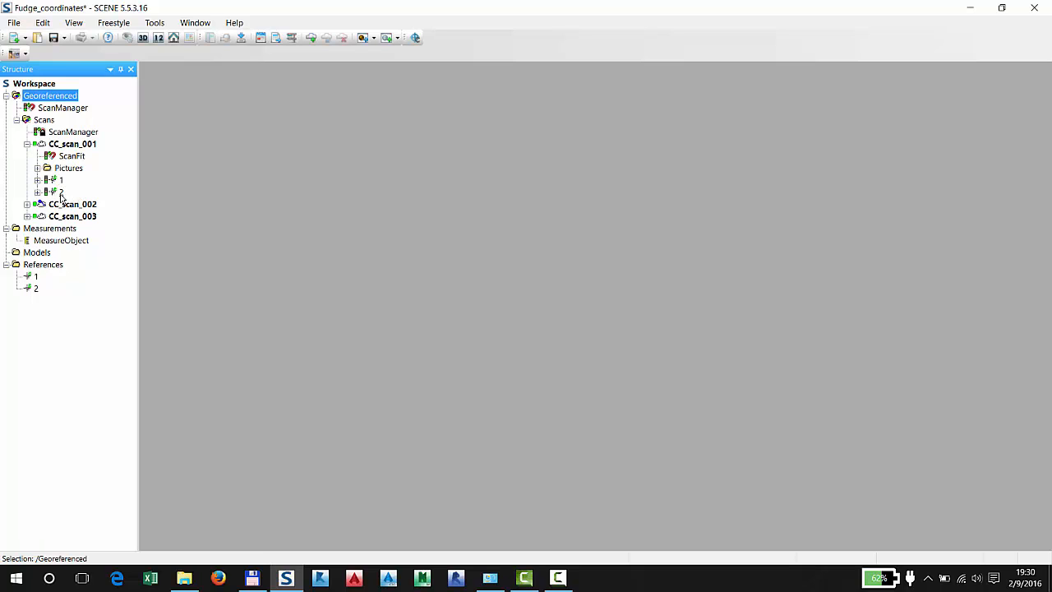
pyautogui.click(16, 120)
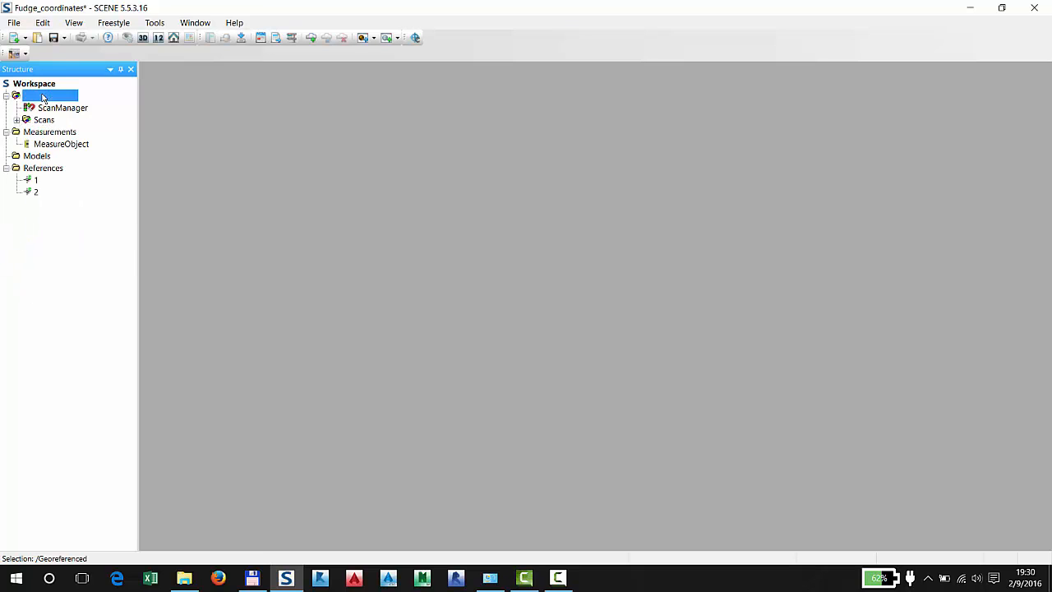
# Open the Georeferenced cluster in a 3D view
pyautogui.rightClick(44, 97)
pyautogui.moveTo(97, 132)
pyautogui.click(241, 133)
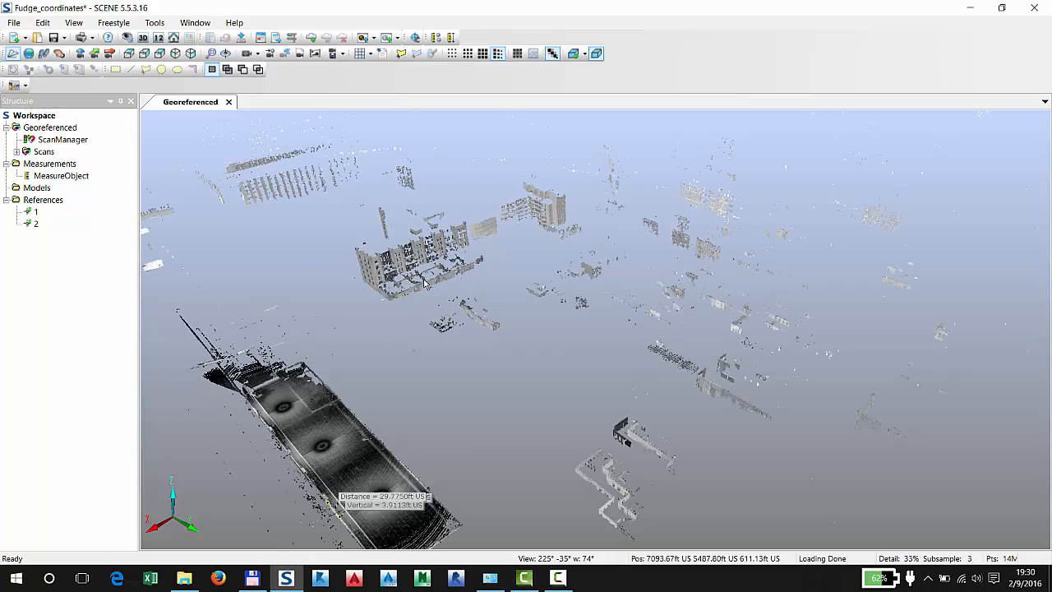
# Locate reference points 1 and 2 in the Georeferenced 3D view and compare them with the ends of the measured line
pyautogui.moveTo(506, 384); pyautogui.dragTo(629, 288)
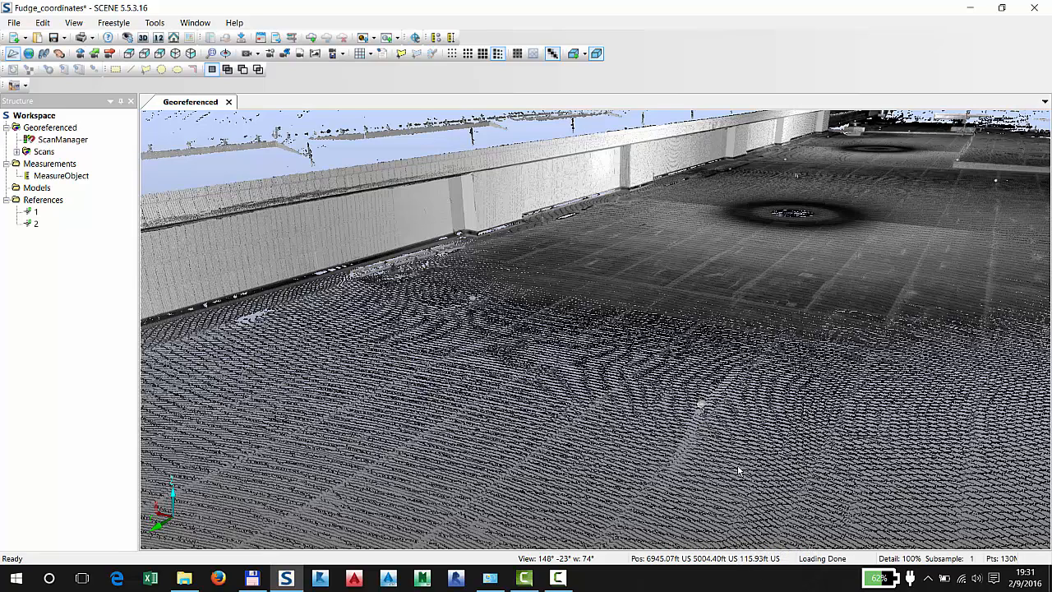
pyautogui.moveTo(664, 383); pyautogui.dragTo(615, 352)
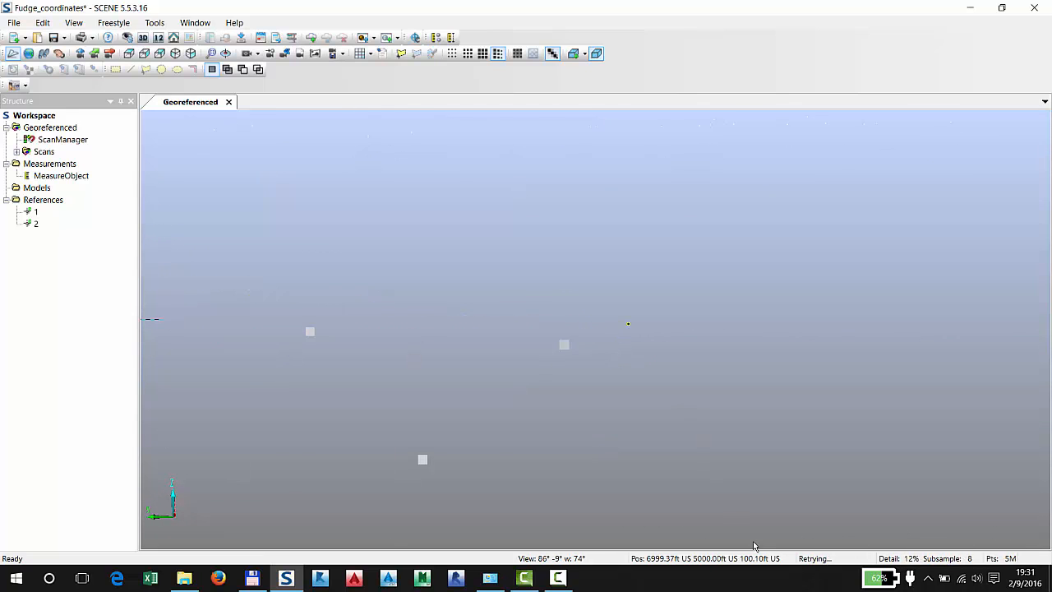
pyautogui.moveTo(687, 376); pyautogui.dragTo(526, 368)
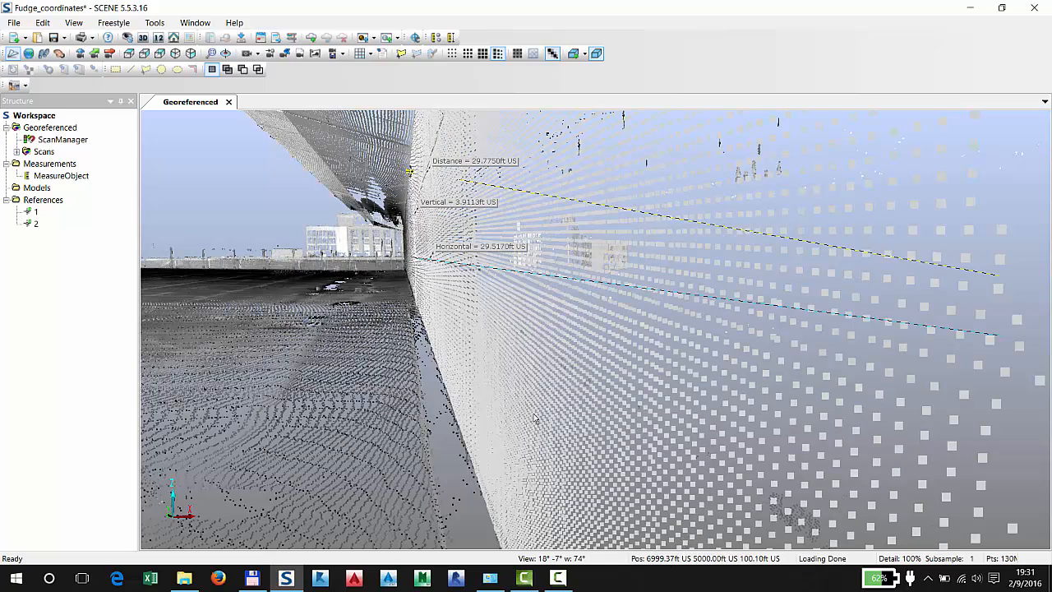
pyautogui.rightClick(35, 212)
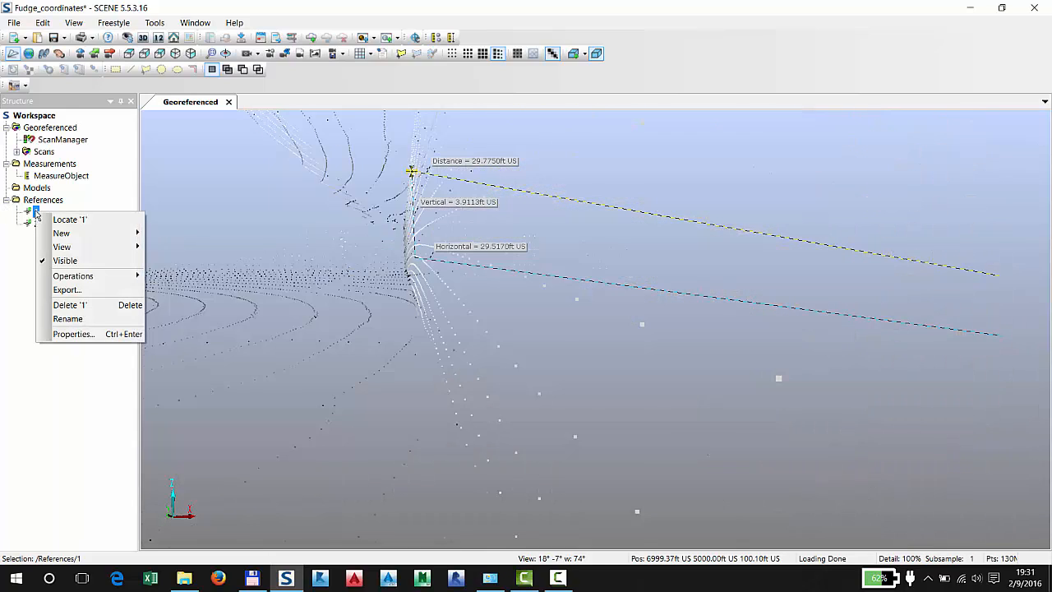
pyautogui.click(77, 221)
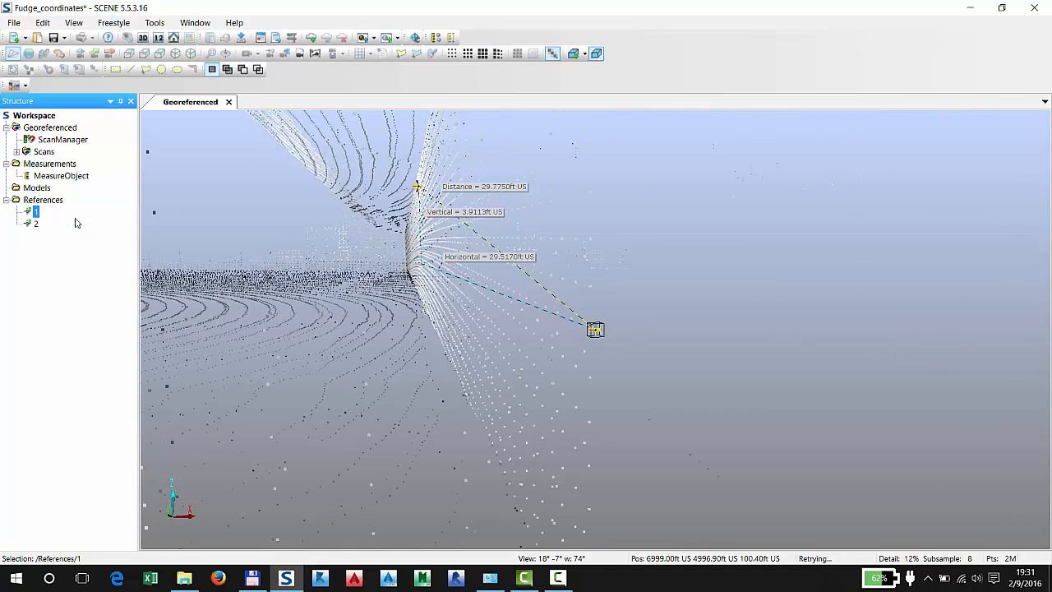
pyautogui.rightClick(32, 224)
pyautogui.click(71, 233)
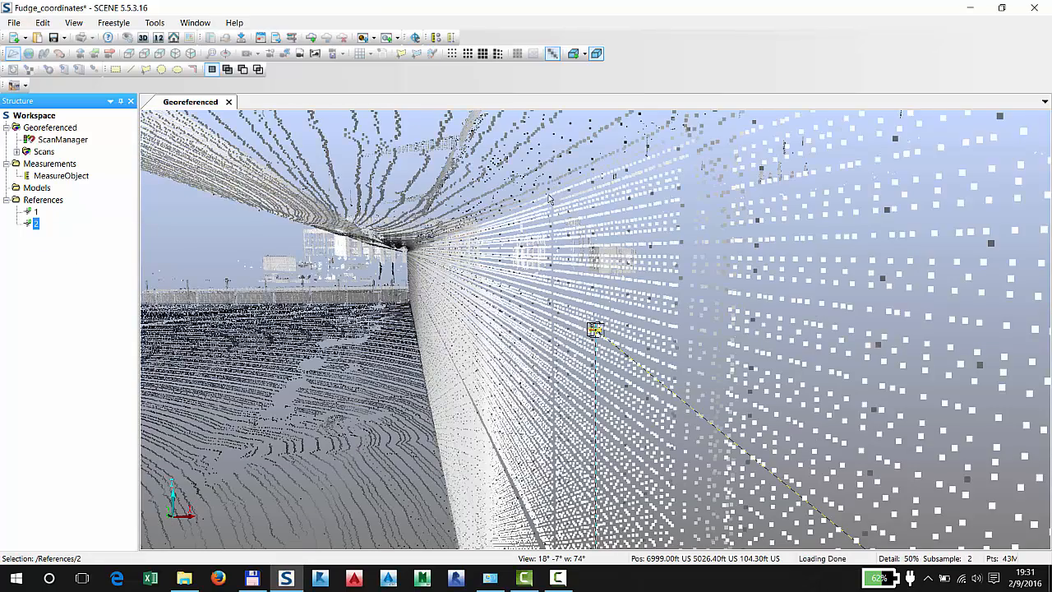
pyautogui.moveTo(464, 227); pyautogui.dragTo(570, 316)
pyautogui.scroll(-4, 514, 257)
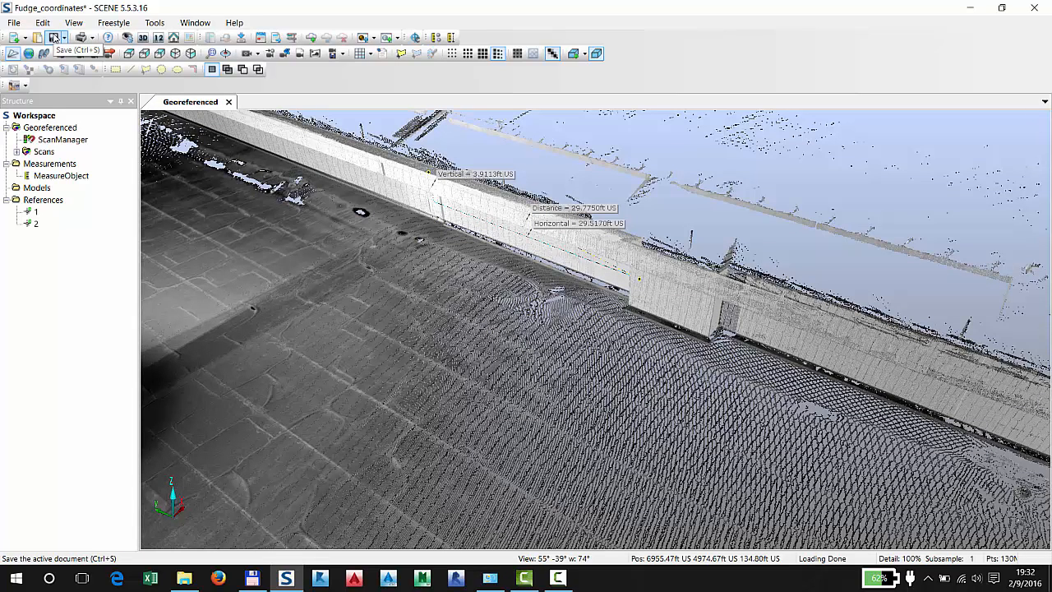
# Save the georeferenced project as a shared revision with a short comment
pyautogui.click(54, 38)
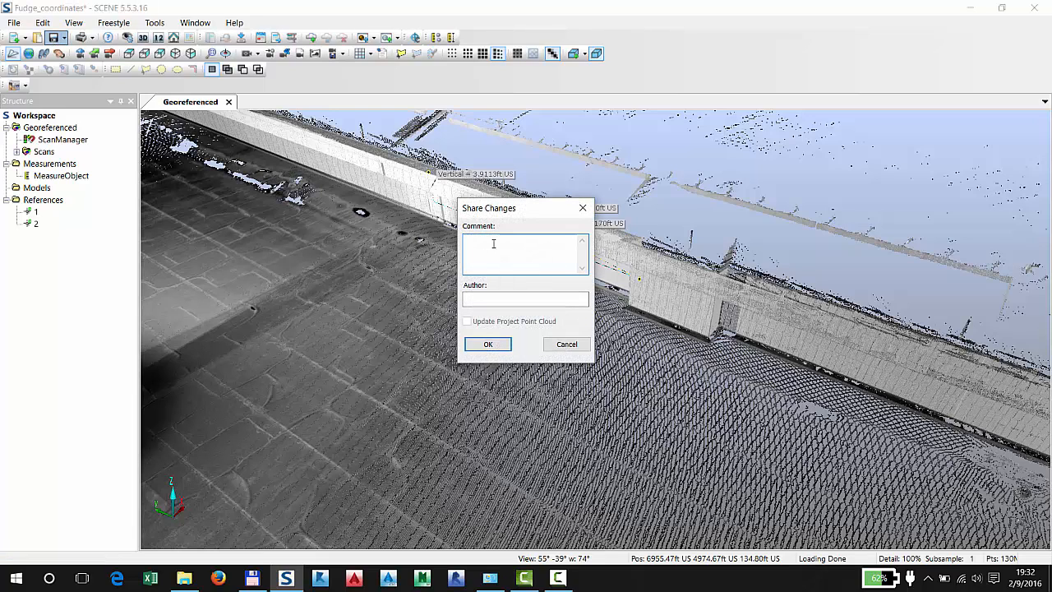
pyautogui.write('eoreferenced')
pyautogui.press('Return')
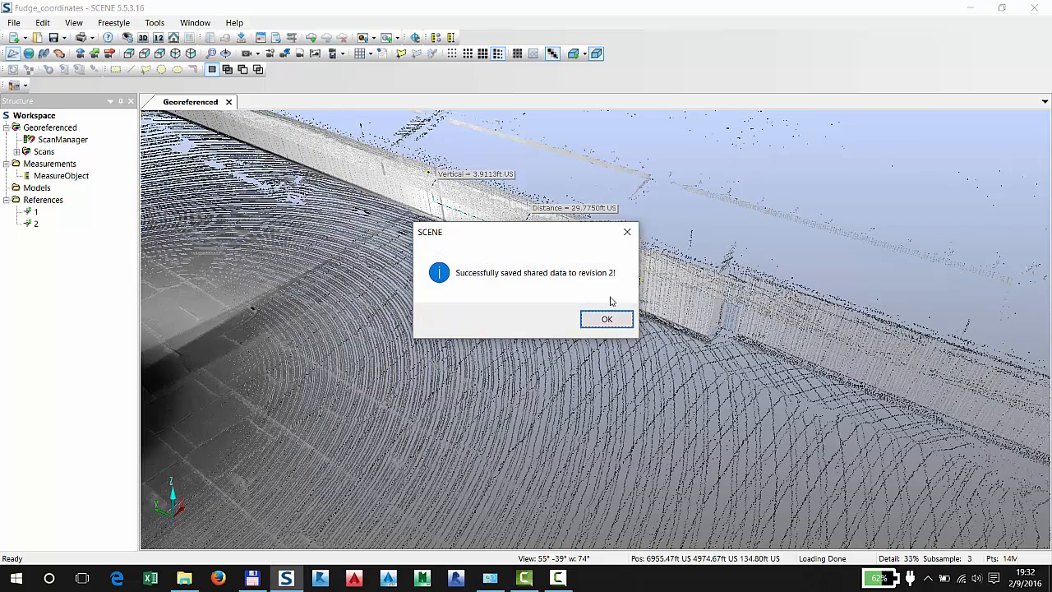
pyautogui.click(608, 318)
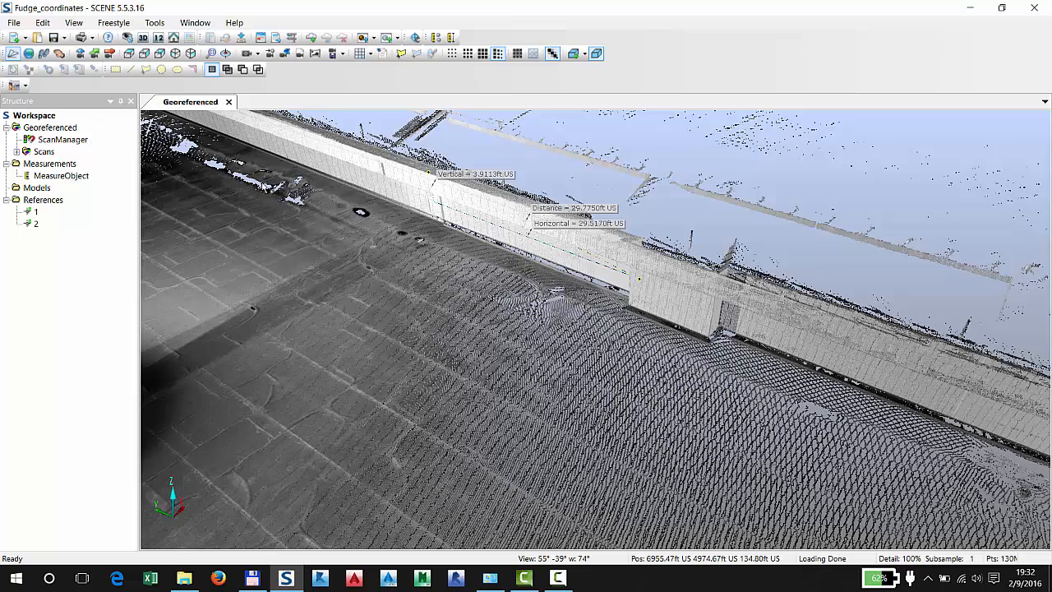
# Look over the saved point cloud around the measured wall and close the Fudge_coordinates project
pyautogui.moveTo(462, 261); pyautogui.dragTo(393, 242)
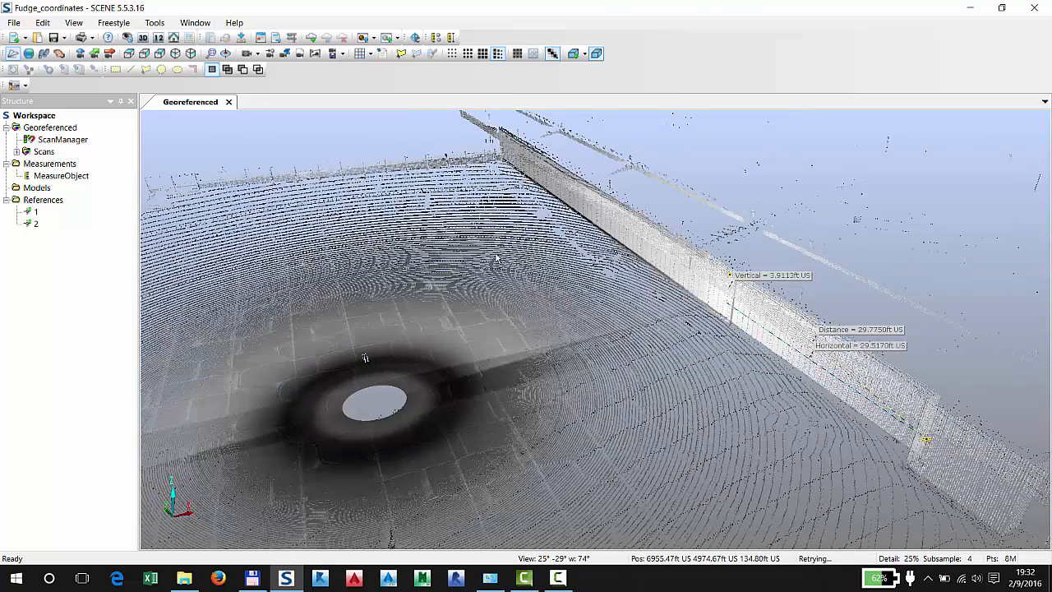
pyautogui.moveTo(496, 258); pyautogui.dragTo(542, 280)
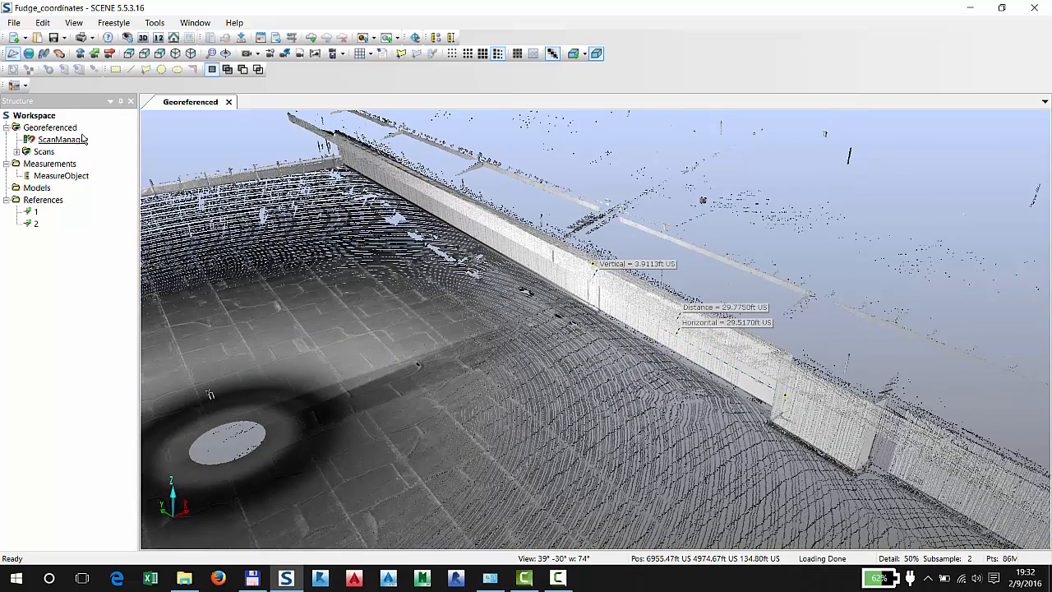
pyautogui.click(15, 23)
pyautogui.click(59, 66)
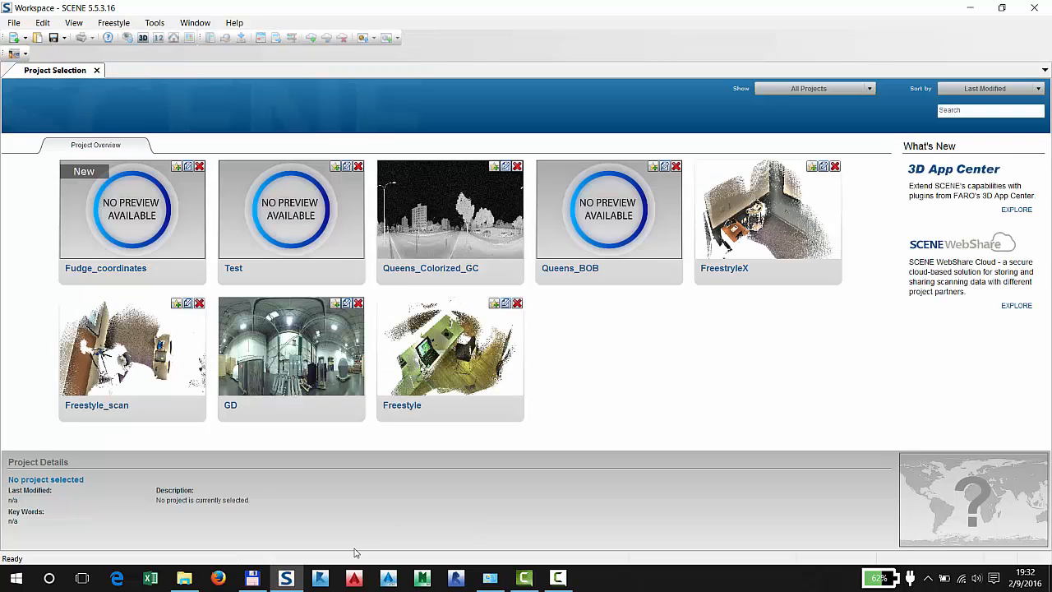
# Switch to Autodesk ReCap, dismiss the welcome message and start a new project
pyautogui.click(320, 580)
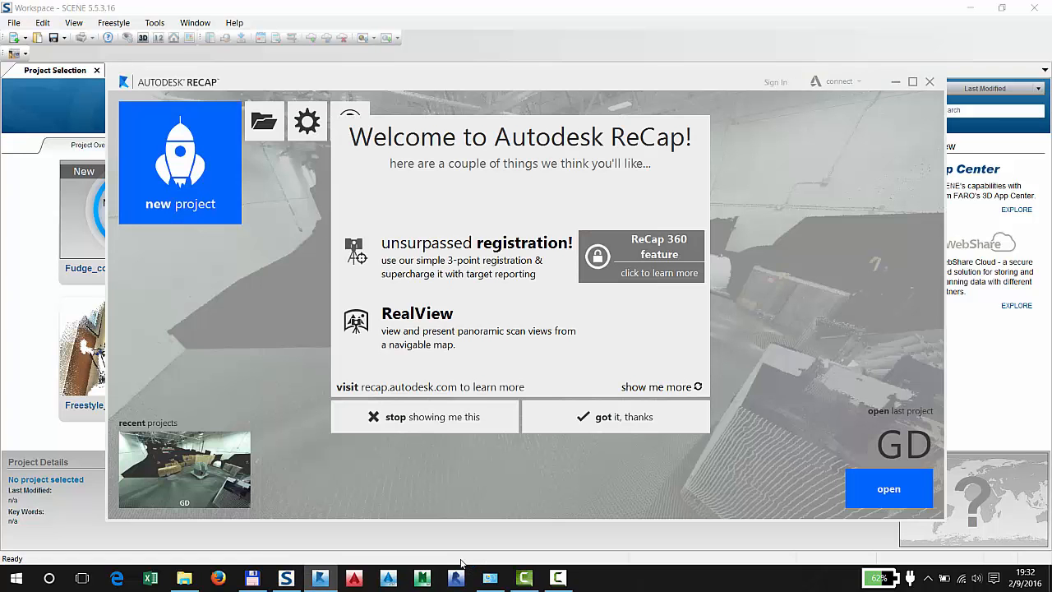
pyautogui.click(645, 415)
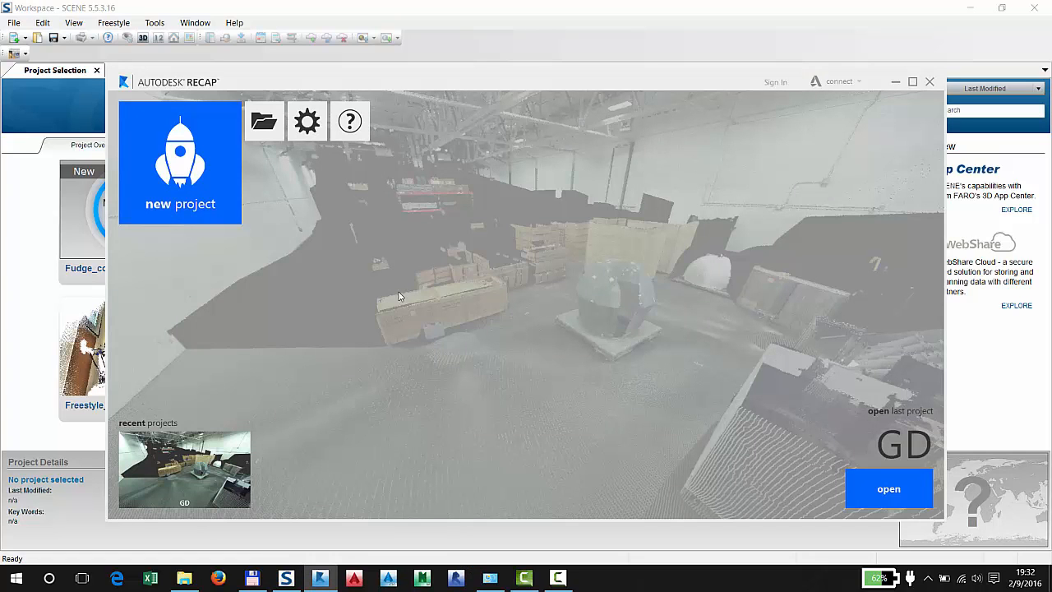
pyautogui.click(197, 179)
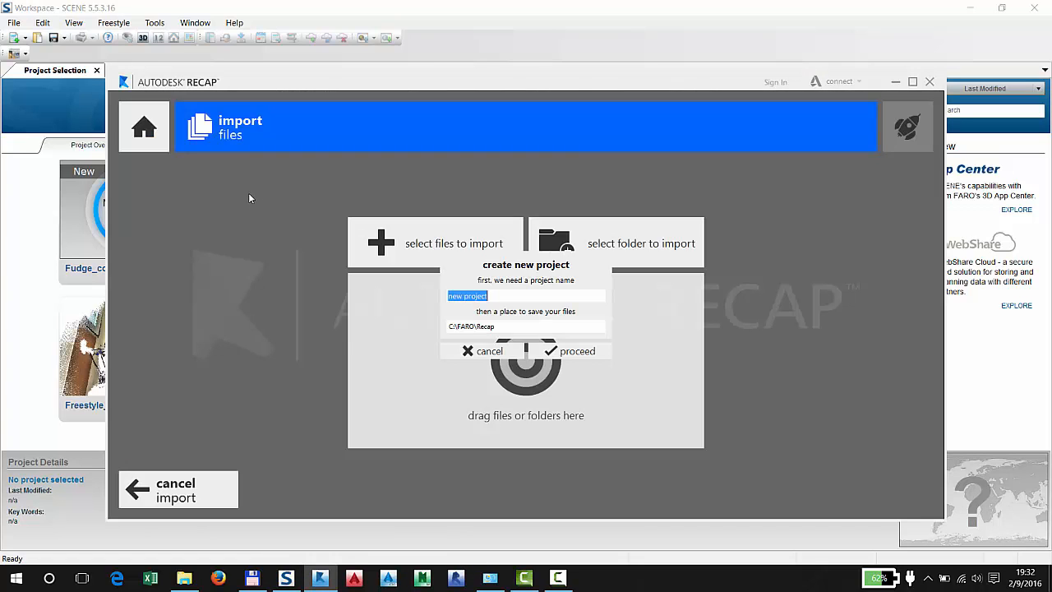
# Set the project's save location to a new folder ReCap inside C:\FARO\Fudge_coordinates and name the project Fudge_coordinates
pyautogui.click(532, 327)
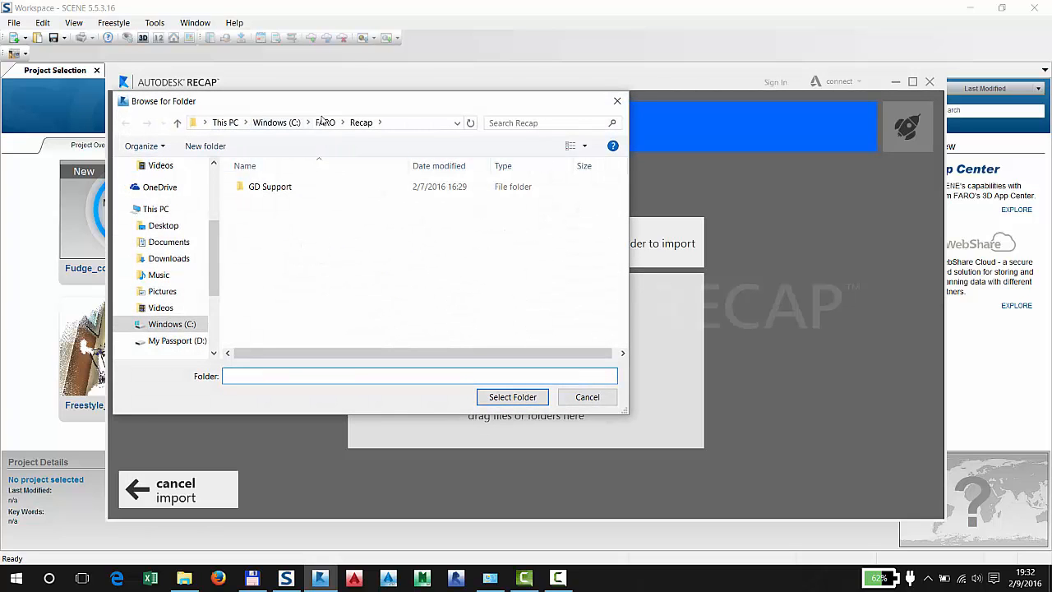
pyautogui.click(325, 122)
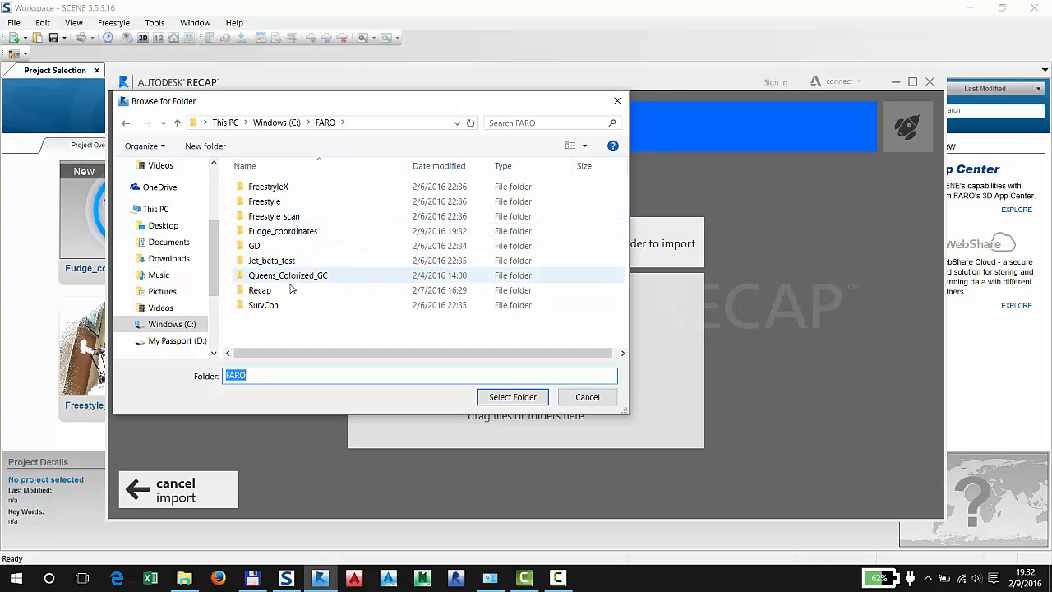
pyautogui.doubleClick(304, 232)
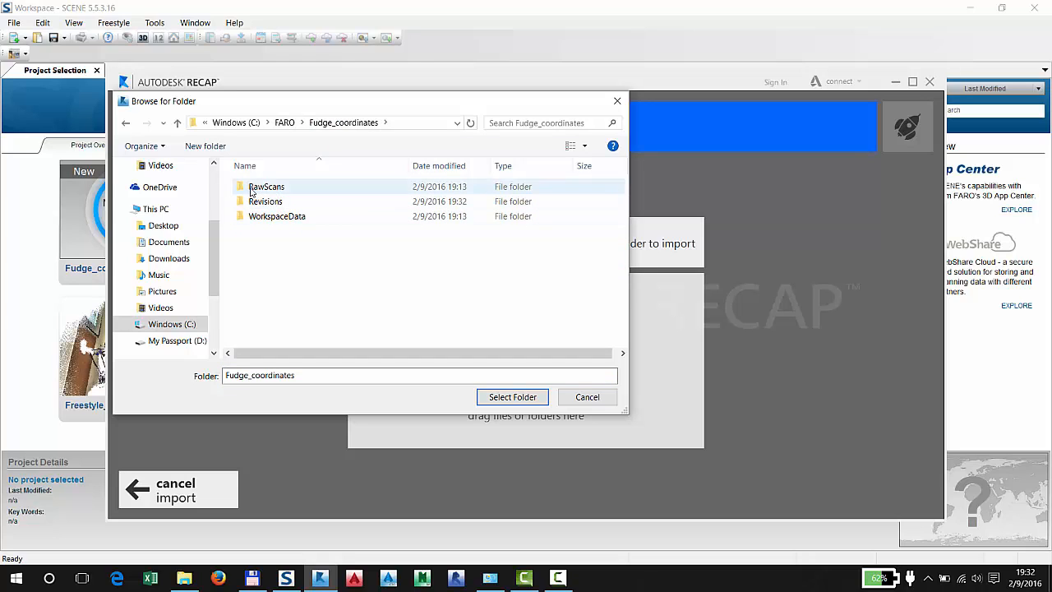
pyautogui.click(217, 147)
pyautogui.write('ReCap')
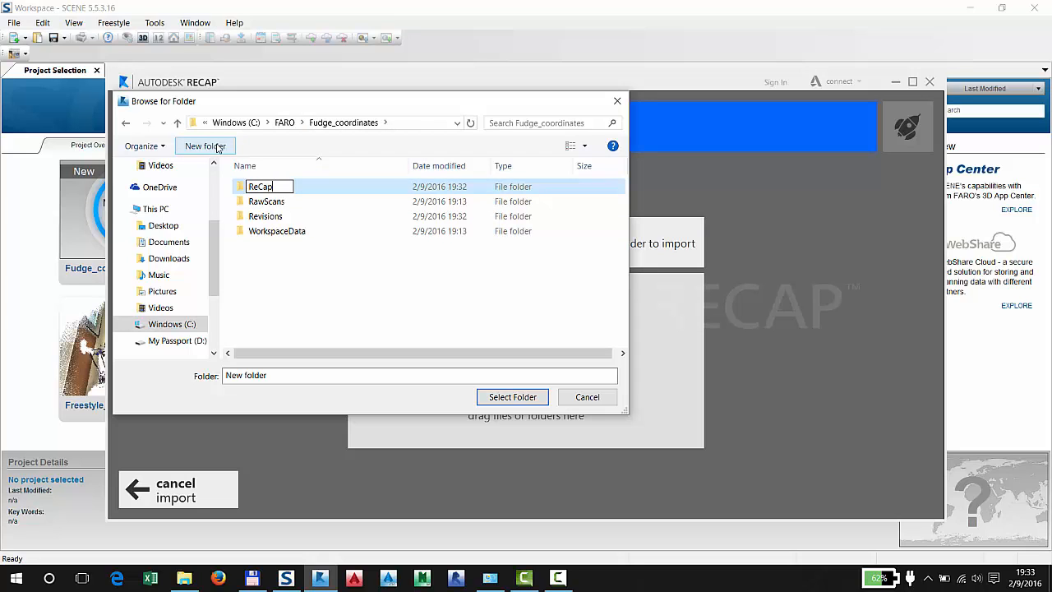
pyautogui.press('Return')
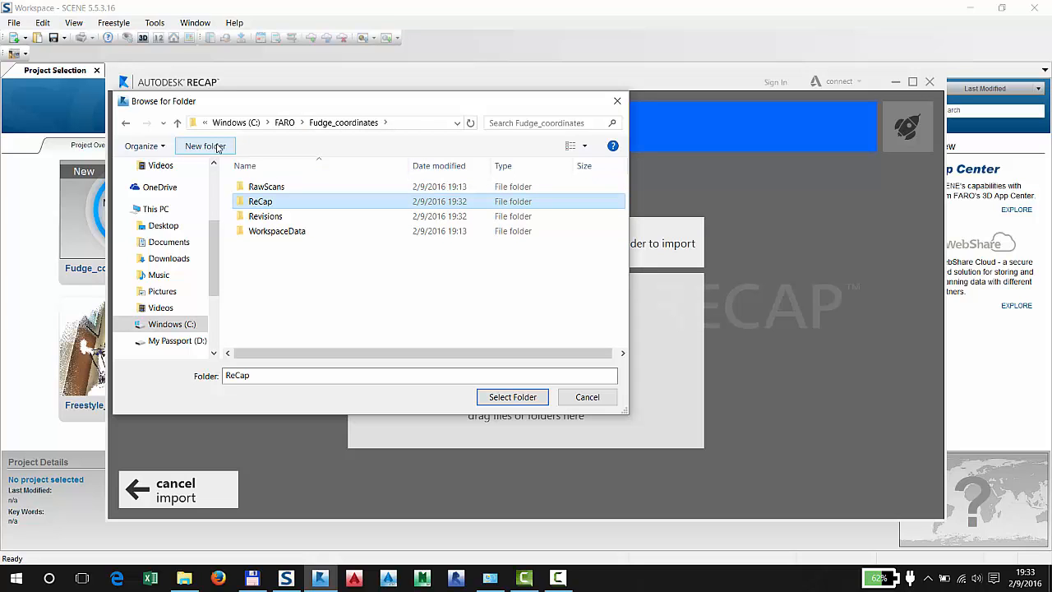
pyautogui.doubleClick(259, 201)
pyautogui.click(512, 396)
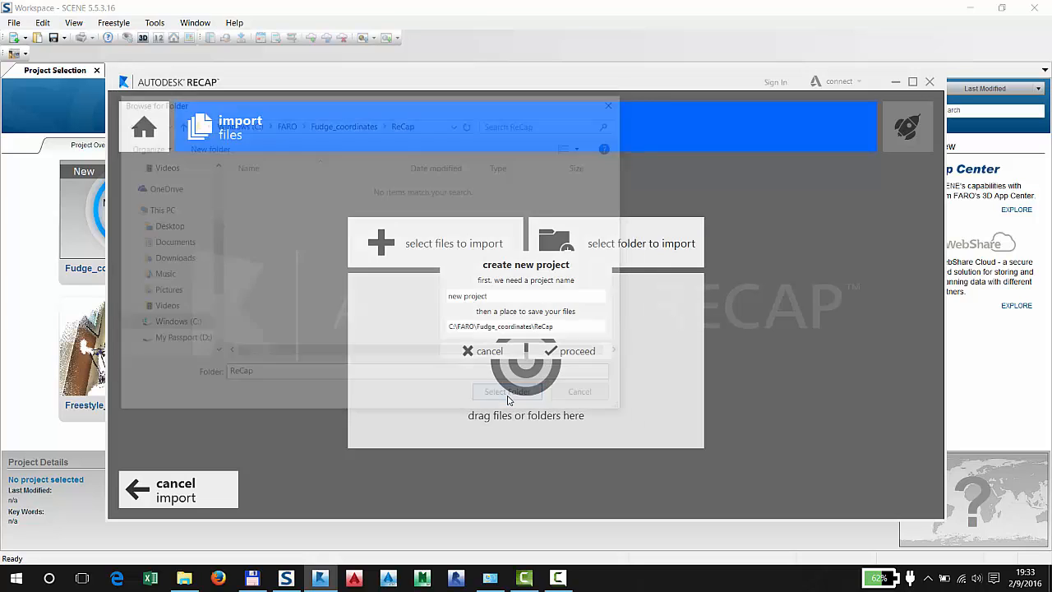
pyautogui.moveTo(524, 296); pyautogui.dragTo(373, 297)
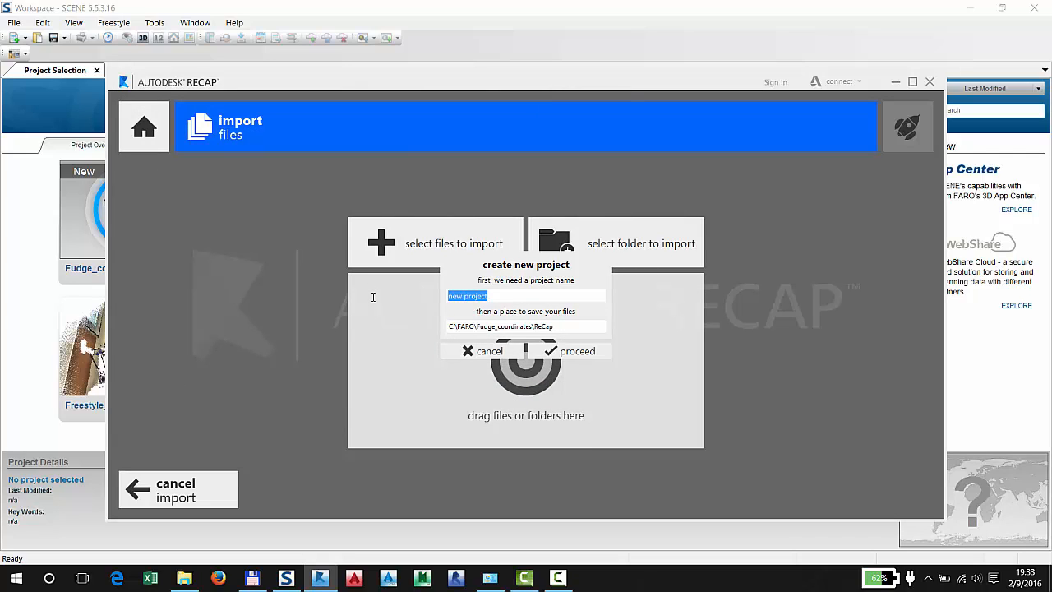
pyautogui.write('F')
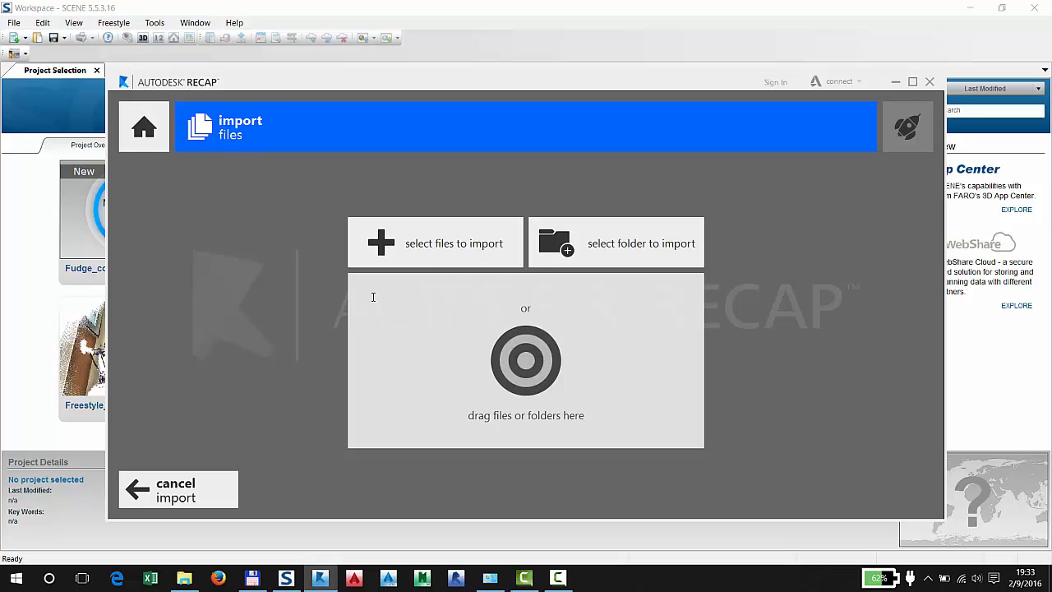
# Import the SCENE scan project Fudge_coordinates from the C:\FARO\Fudge_coordinates folder and launch the project once its scans are indexed
pyautogui.click(411, 252)
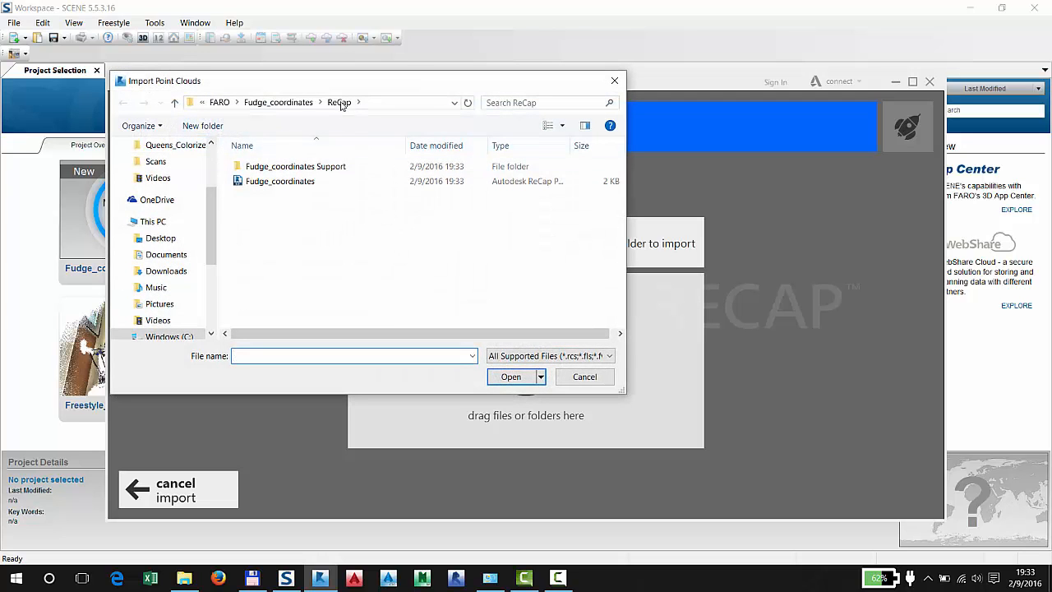
pyautogui.click(287, 104)
pyautogui.click(294, 227)
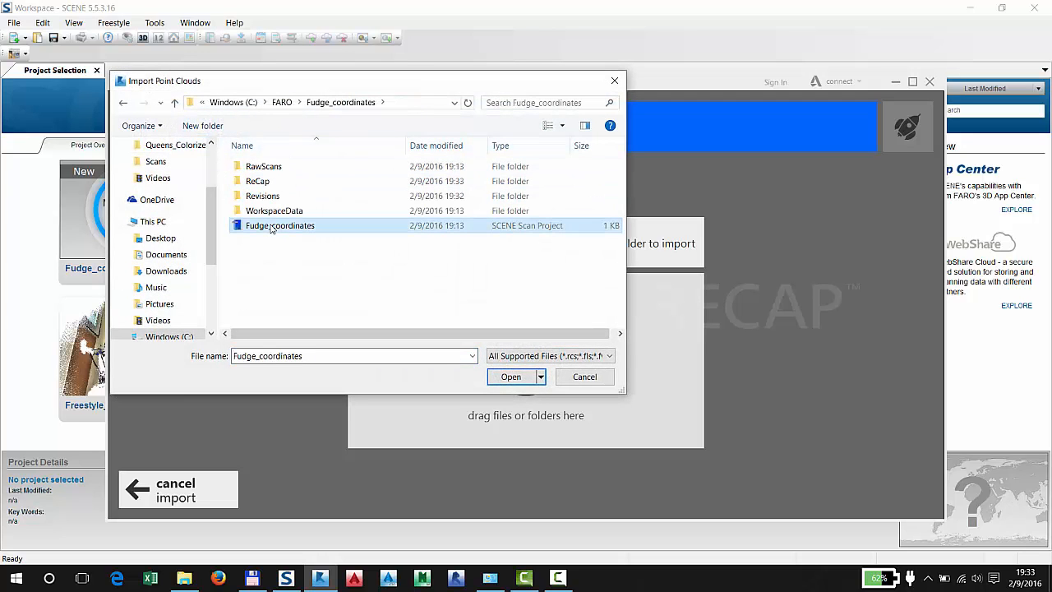
pyautogui.click(510, 377)
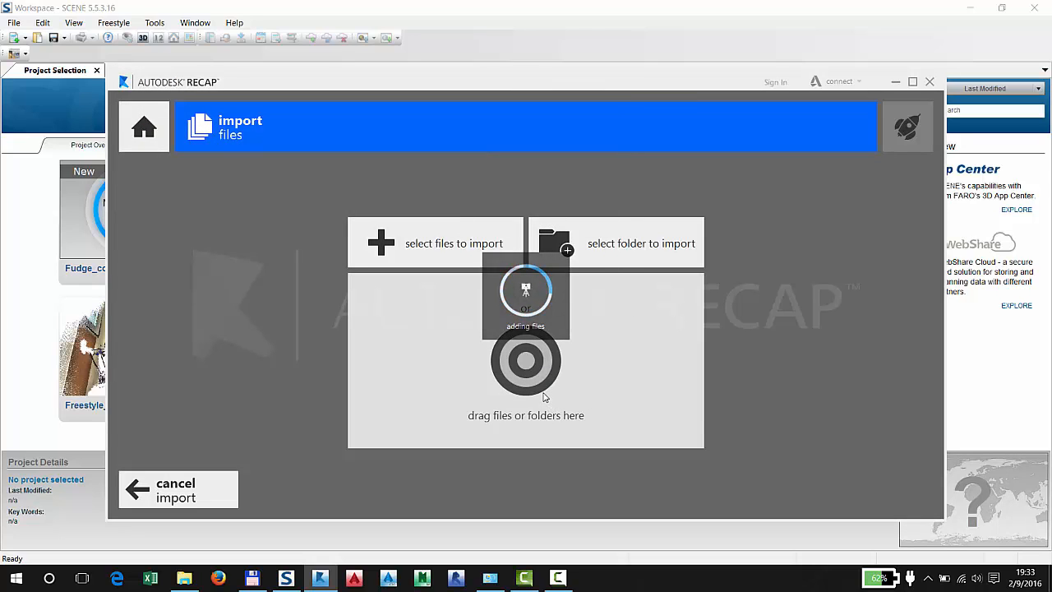
pyautogui.click(868, 491)
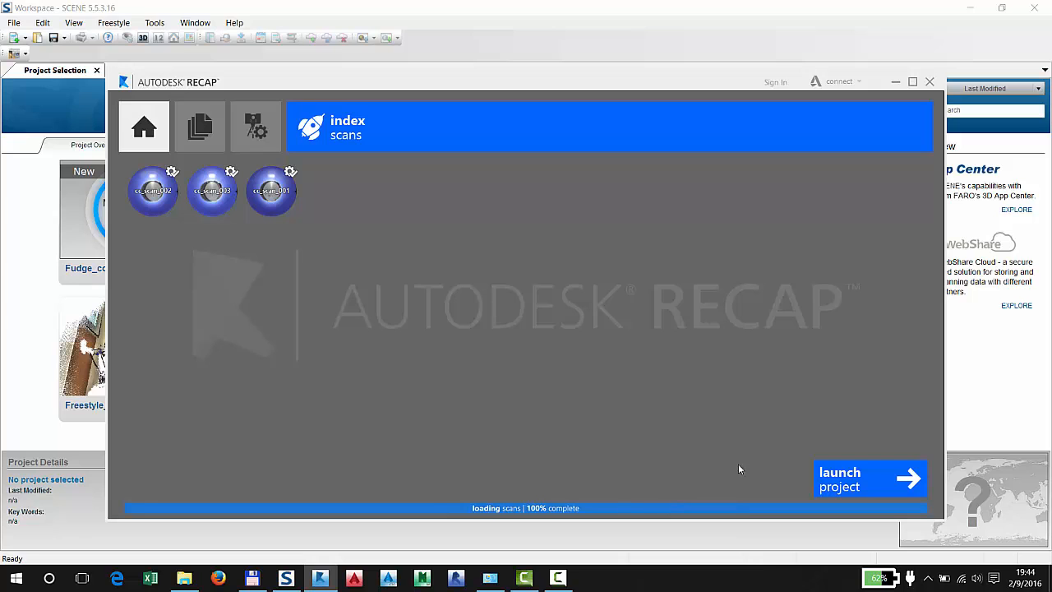
pyautogui.click(847, 481)
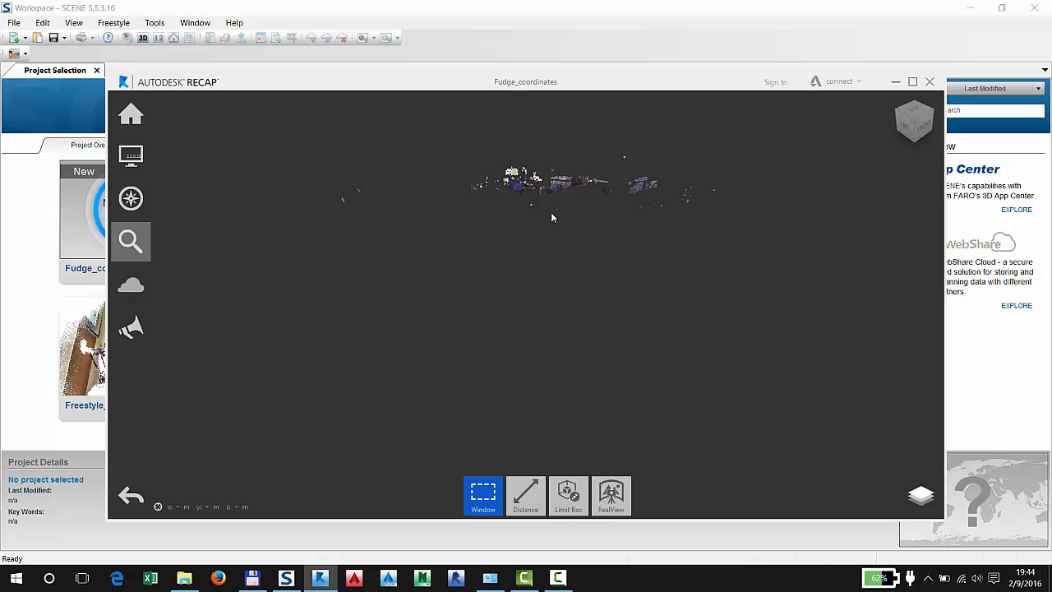
# Examine the imported point cloud along the paved floor and purple side wall, checking the point coordinates at several spots
pyautogui.moveTo(558, 247); pyautogui.dragTo(502, 375)
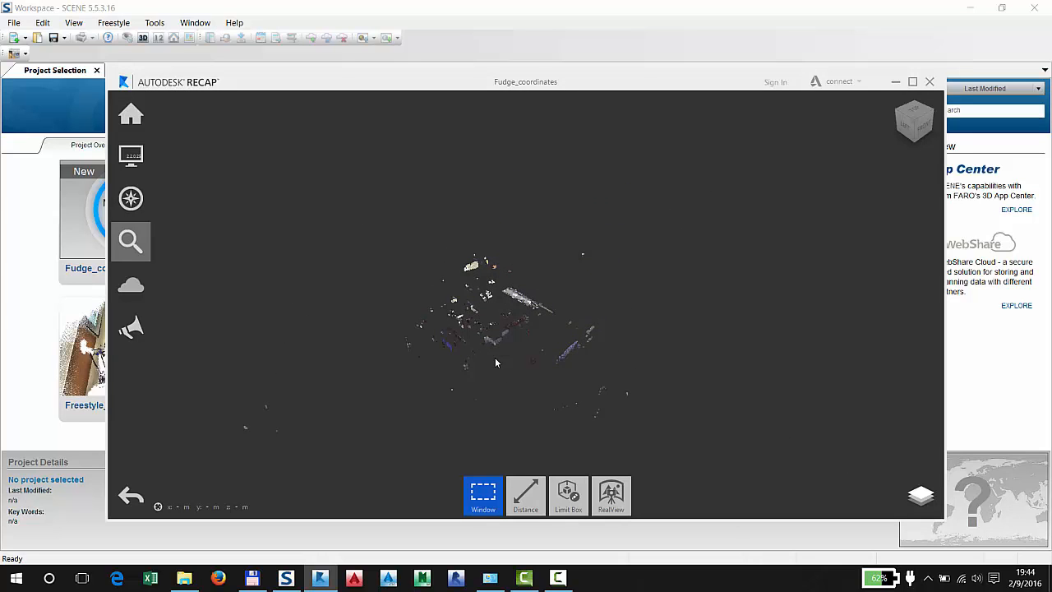
pyautogui.scroll(6, 495, 357)
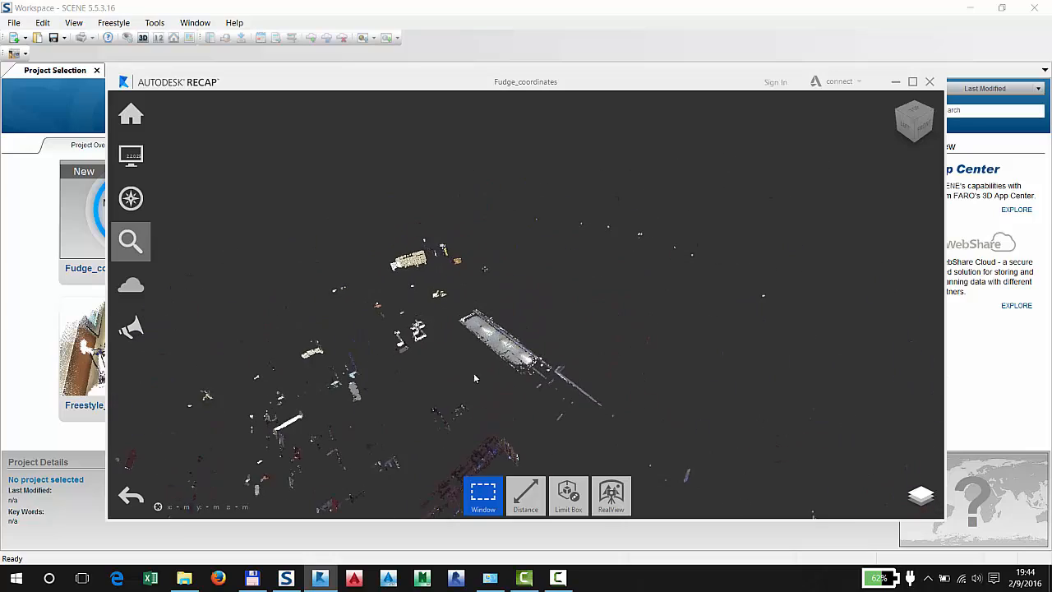
pyautogui.scroll(7, 475, 376)
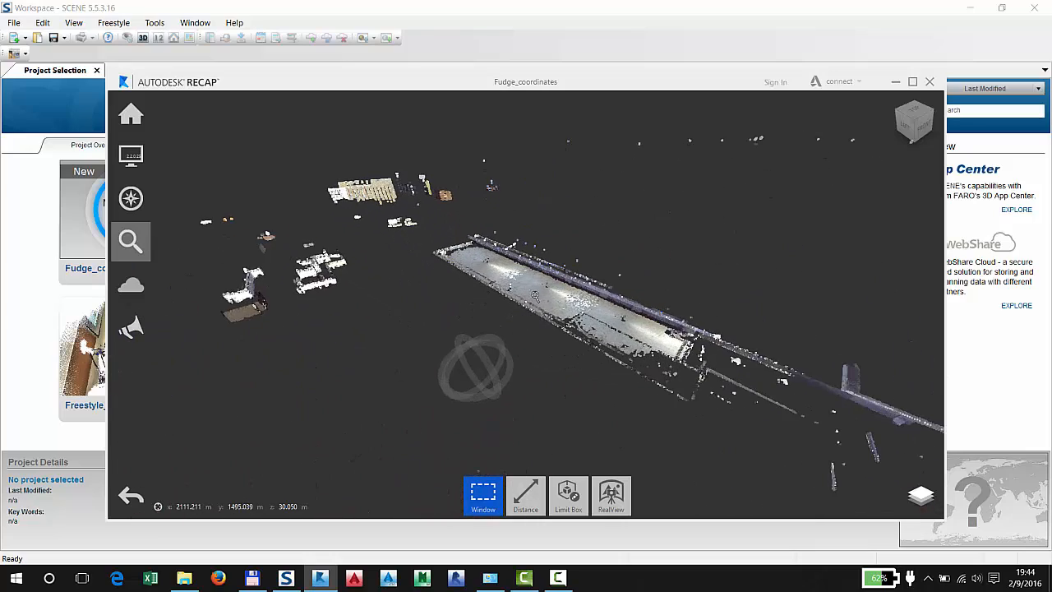
pyautogui.scroll(8, 535, 296)
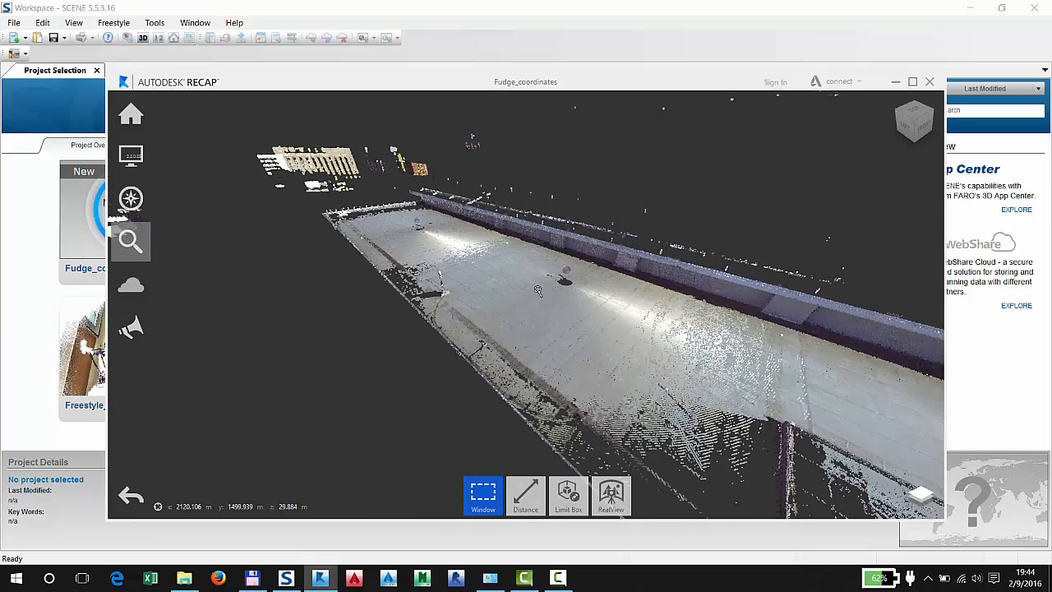
pyautogui.scroll(2, 479, 237)
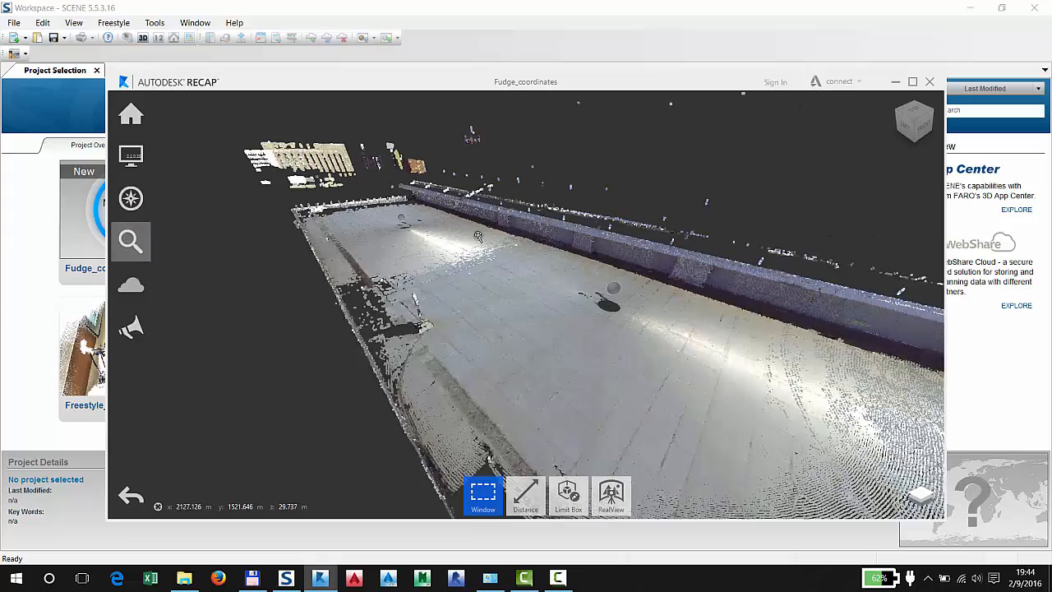
pyautogui.moveTo(478, 237); pyautogui.dragTo(672, 334)
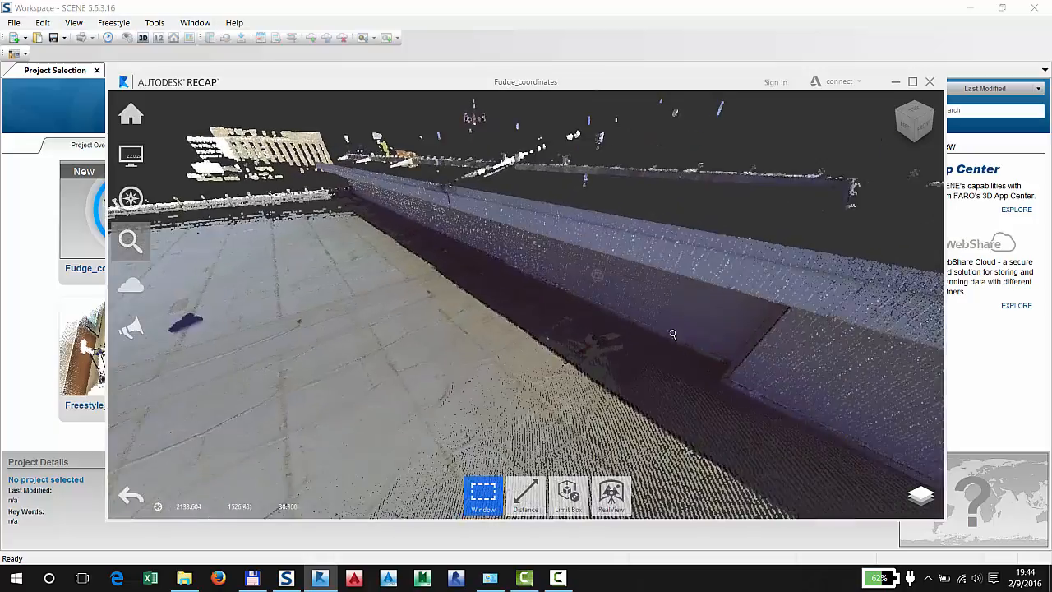
pyautogui.moveTo(724, 372); pyautogui.dragTo(458, 258, button='middle')
pyautogui.scroll(-3, 464, 255)
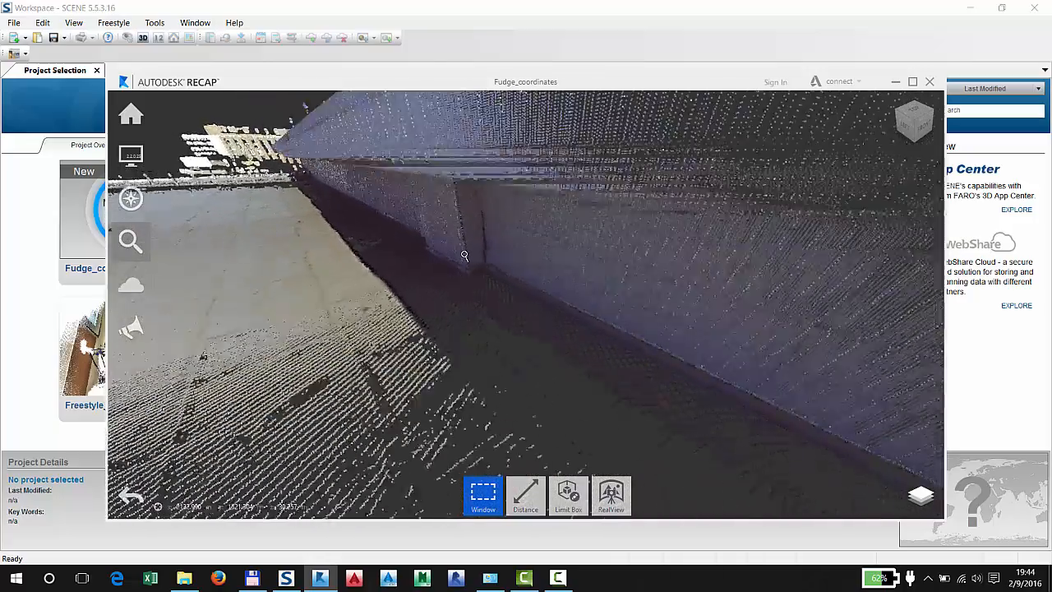
pyautogui.scroll(-3, 464, 255)
pyautogui.moveTo(439, 463); pyautogui.dragTo(336, 406, button='middle')
pyautogui.scroll(4, 458, 266)
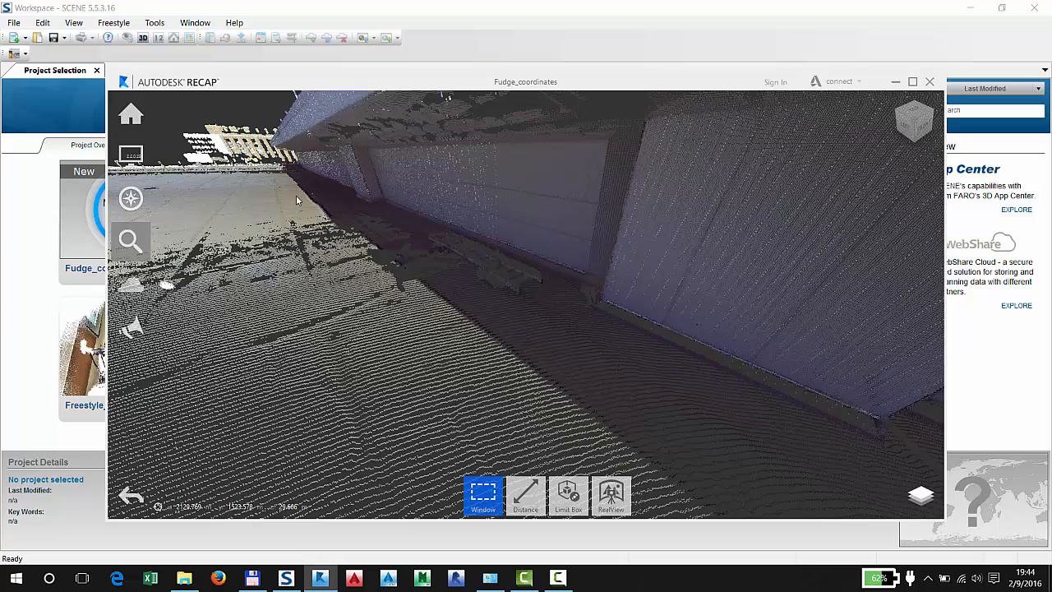
pyautogui.scroll(-6, 486, 343)
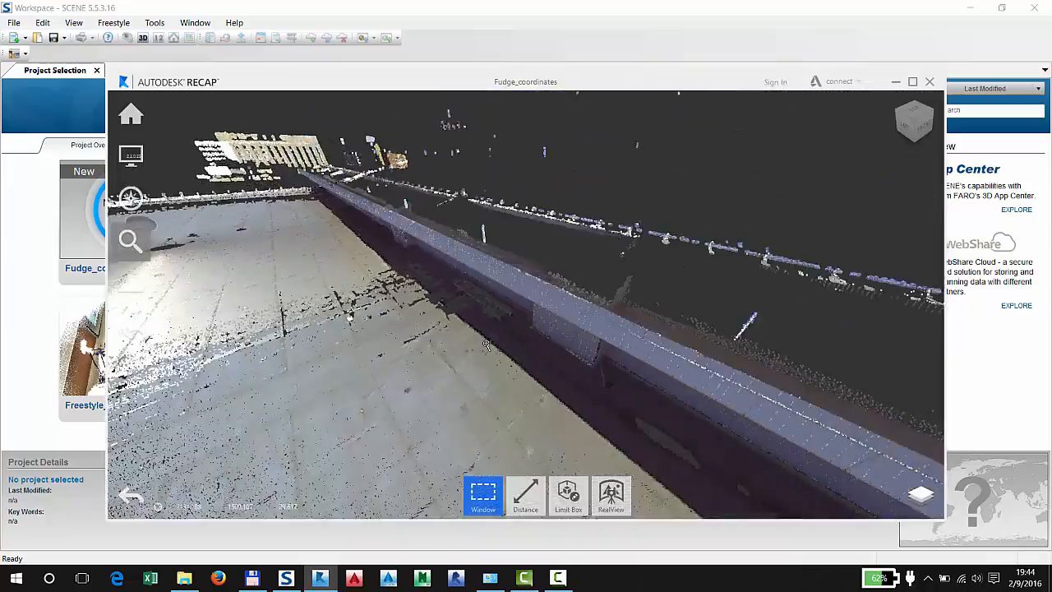
pyautogui.moveTo(369, 332); pyautogui.dragTo(476, 259, button='middle')
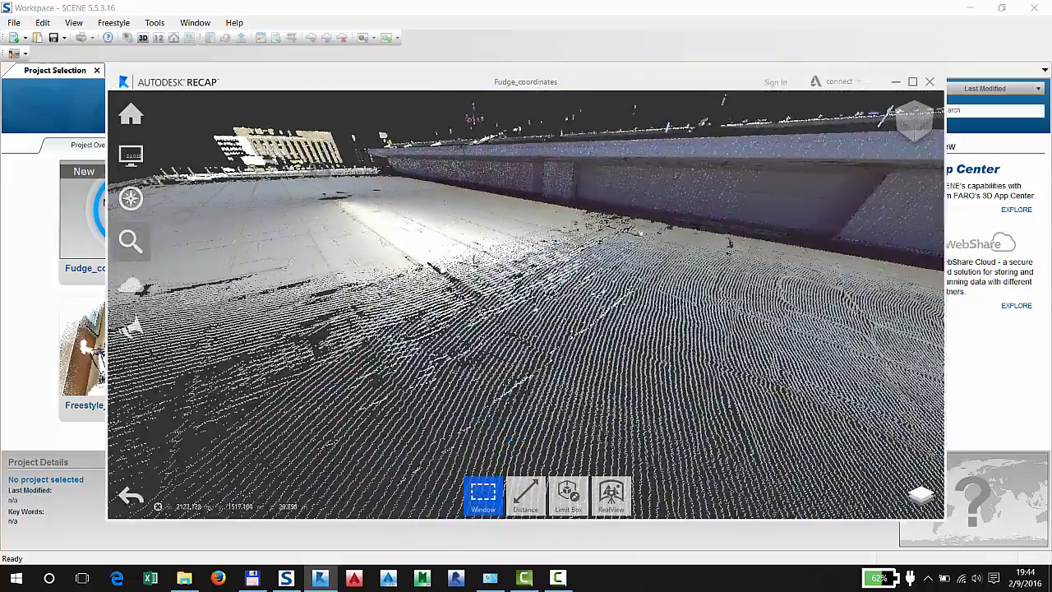
pyautogui.scroll(2, 462, 261)
pyautogui.scroll(5, 462, 261)
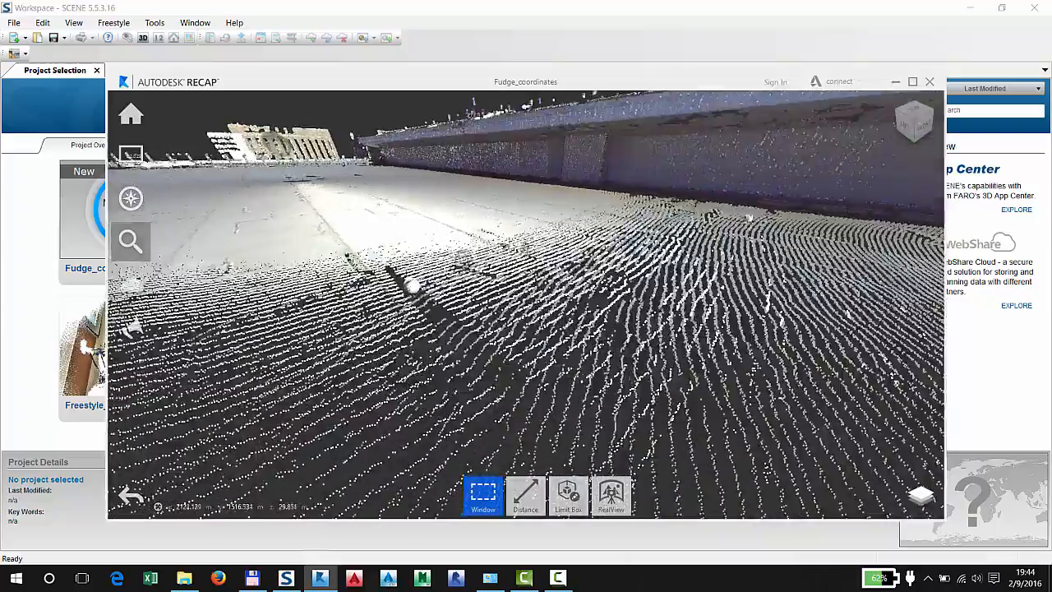
pyautogui.moveTo(526, 248); pyautogui.dragTo(453, 491, button='middle')
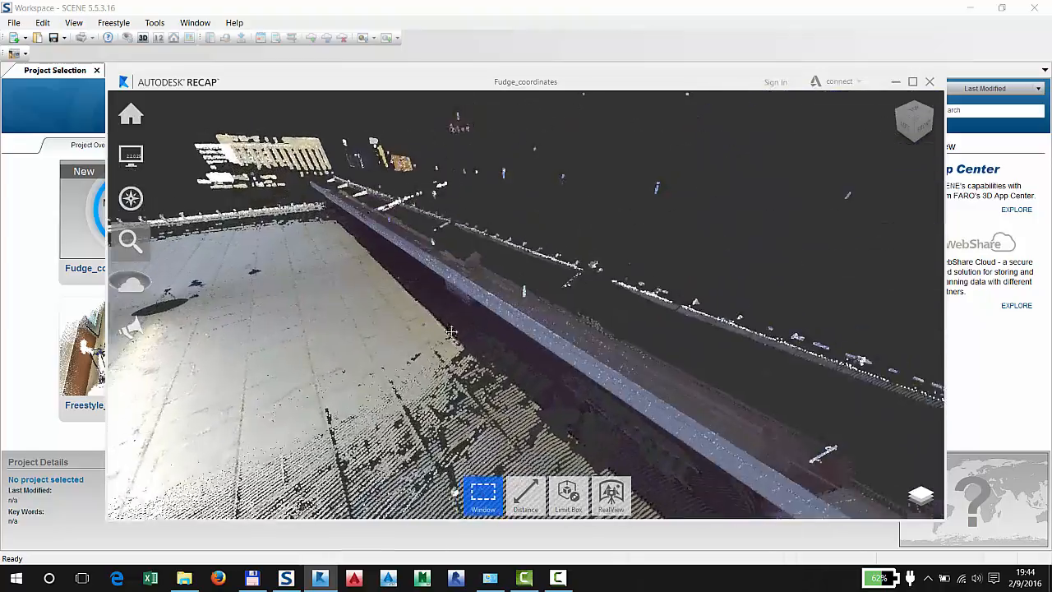
pyautogui.scroll(5, 449, 312)
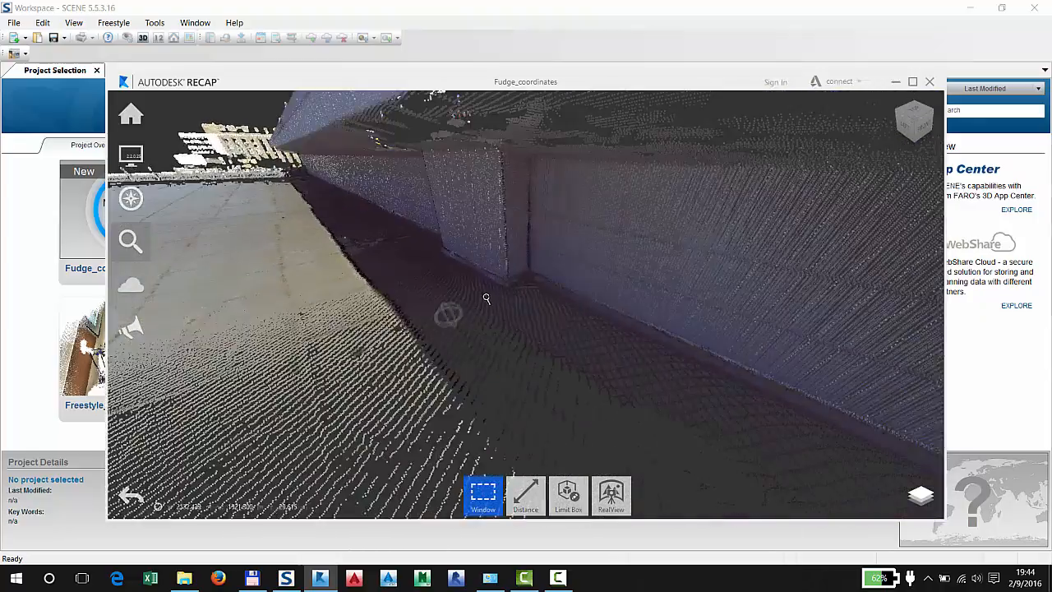
pyautogui.moveTo(474, 279); pyautogui.dragTo(573, 265, button='middle')
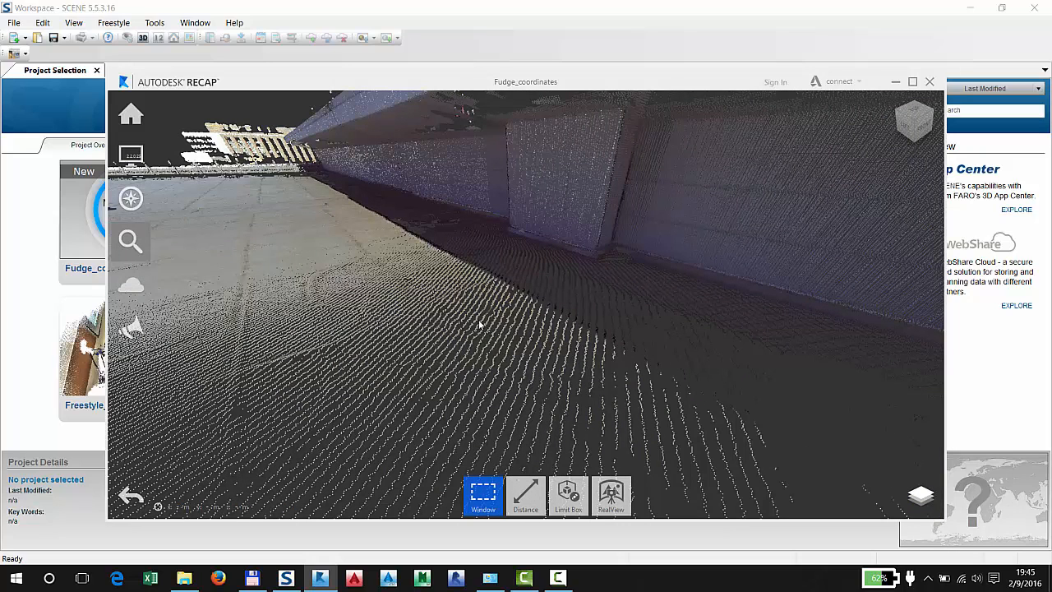
# Save the Fudge_coordinates ReCap project and close ReCap
pyautogui.moveTo(130, 115)
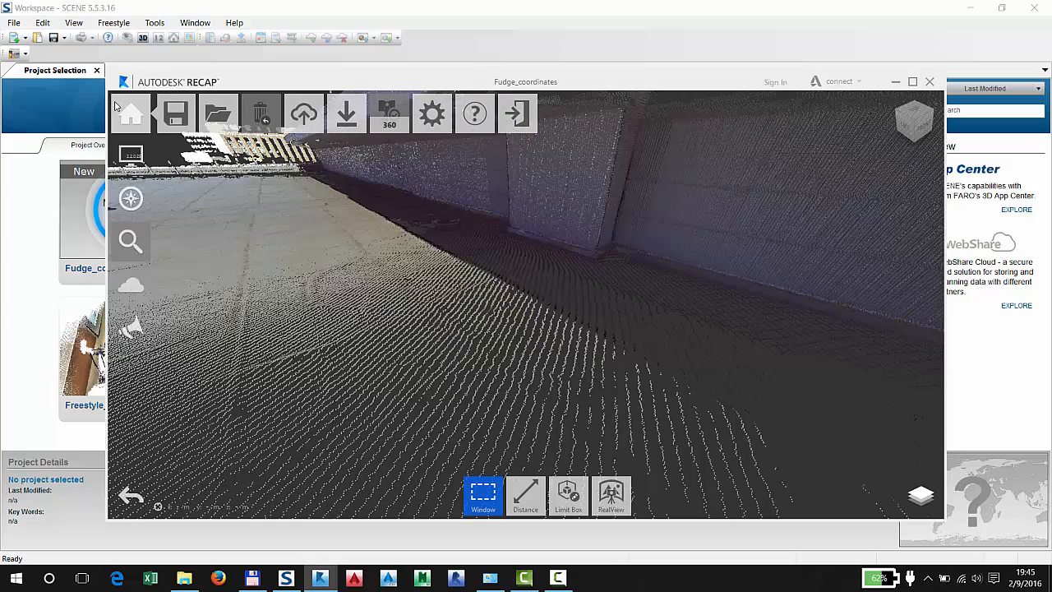
pyautogui.moveTo(177, 115)
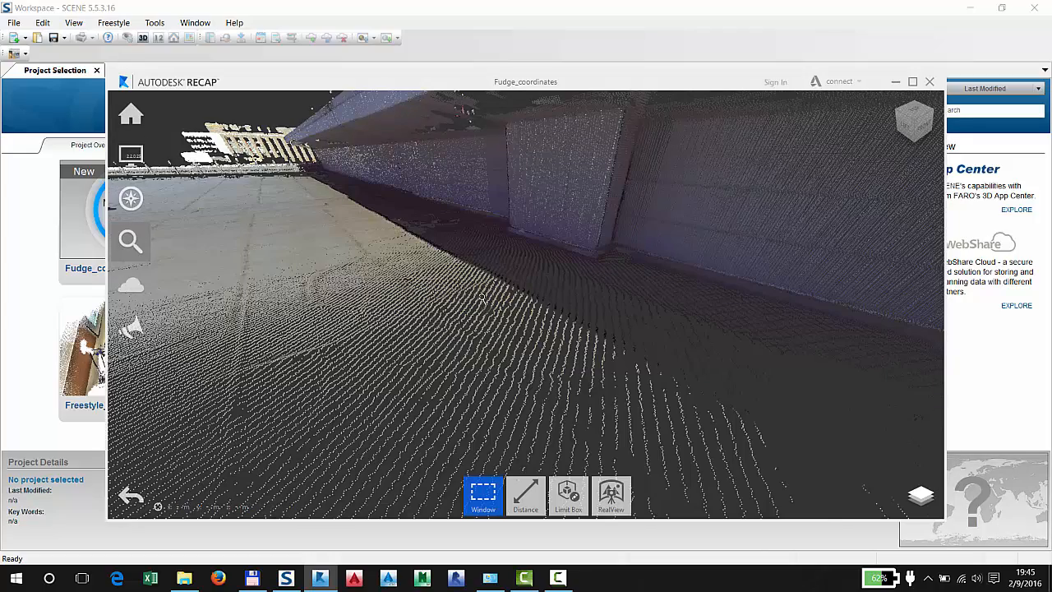
pyautogui.scroll(-3, 485, 294)
pyautogui.scroll(-1, 482, 297)
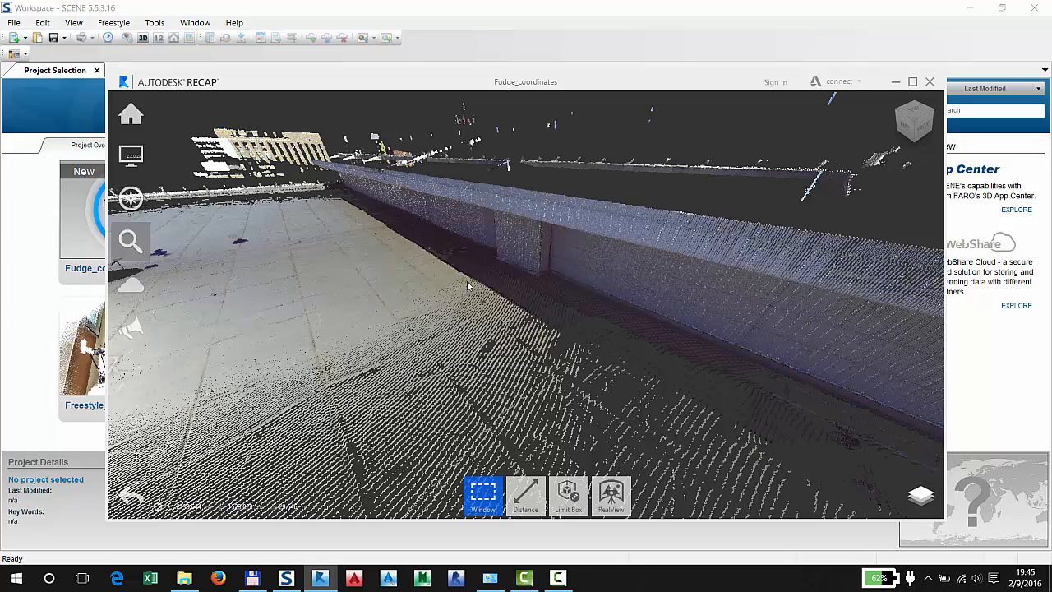
pyautogui.click(929, 83)
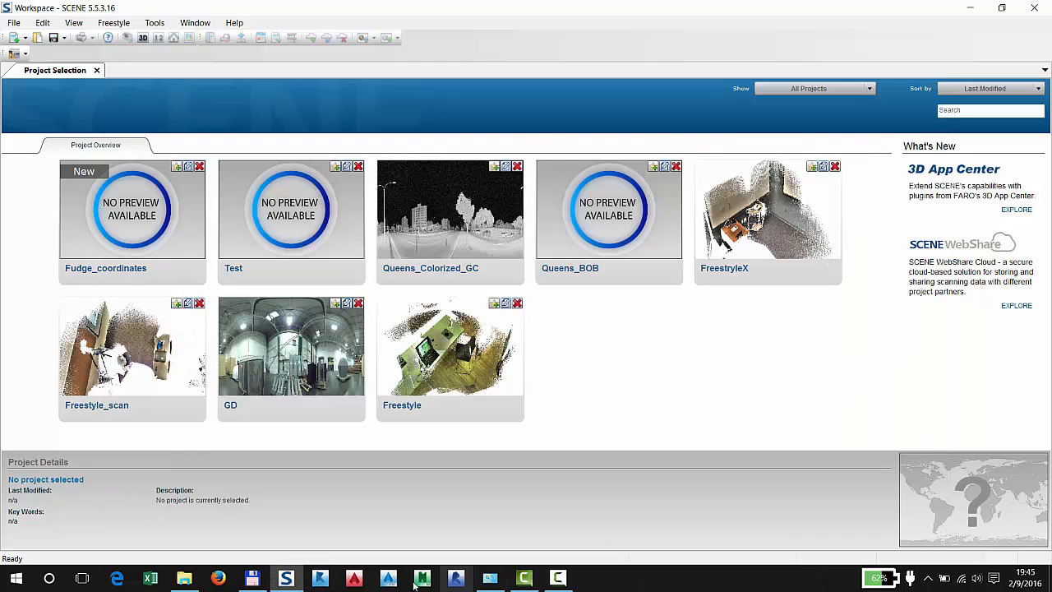
# Switch to AutoCAD Civil 3D and choose the ReCap file Fudge_coordinates from C:\FARO\Fudge_coordinates\ReCap for PointSense Plant's point cloud insertion
pyautogui.click(355, 579)
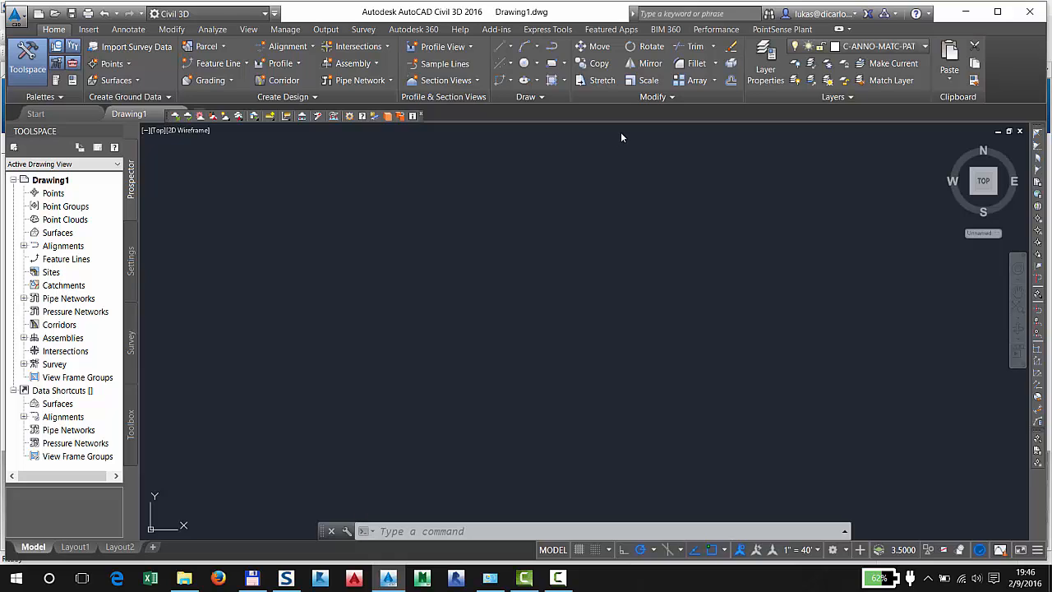
pyautogui.click(780, 29)
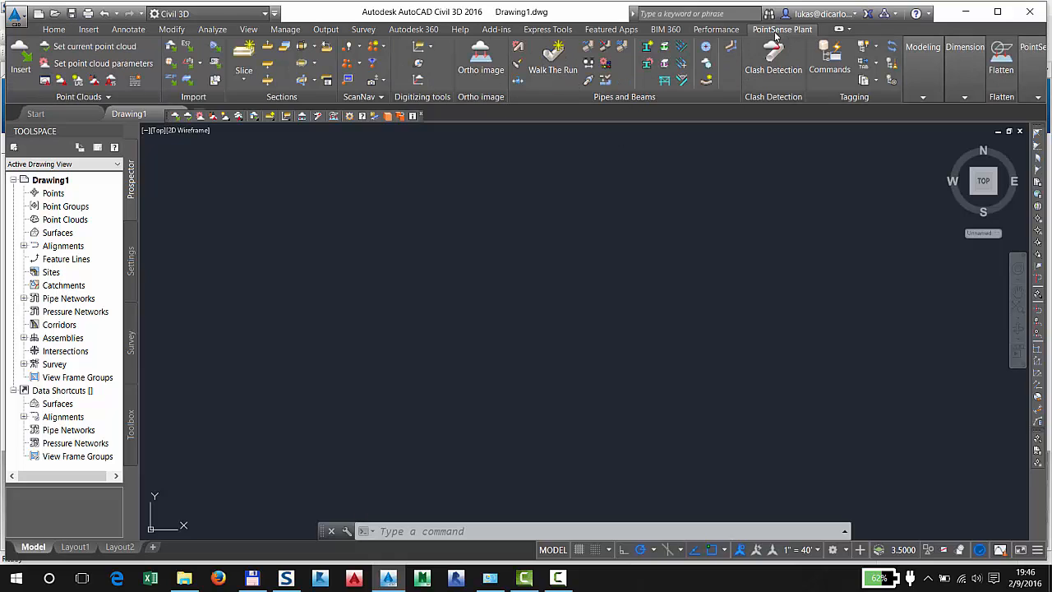
pyautogui.click(25, 65)
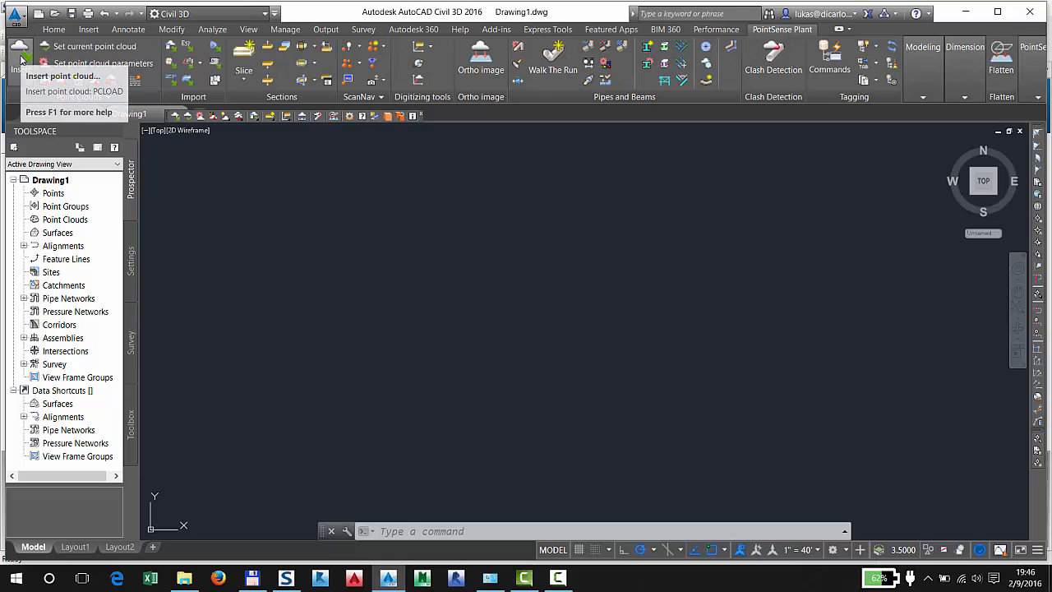
pyautogui.click(58, 74)
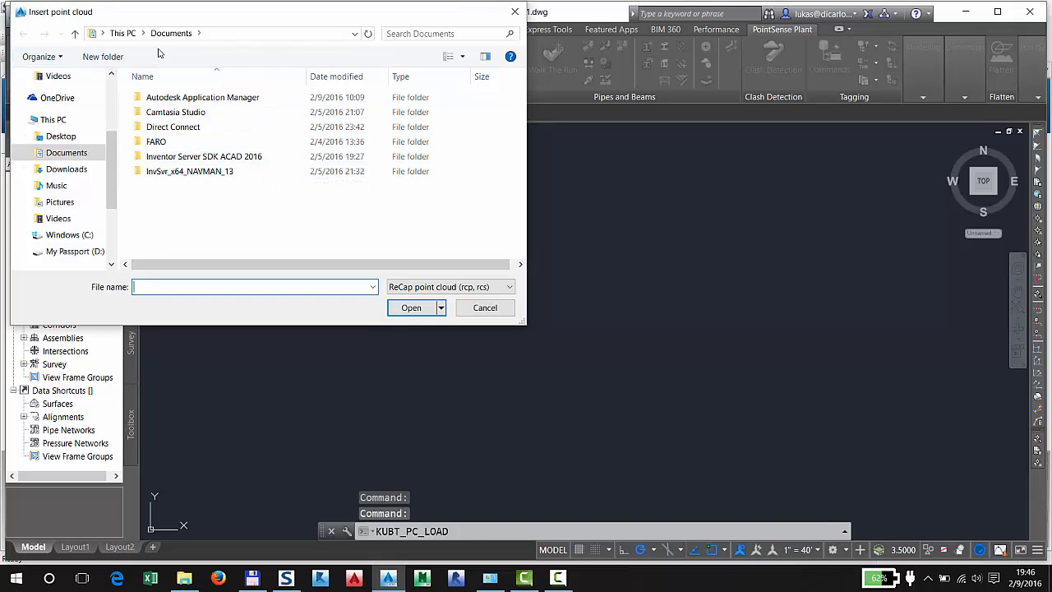
pyautogui.click(72, 235)
pyautogui.doubleClick(193, 160)
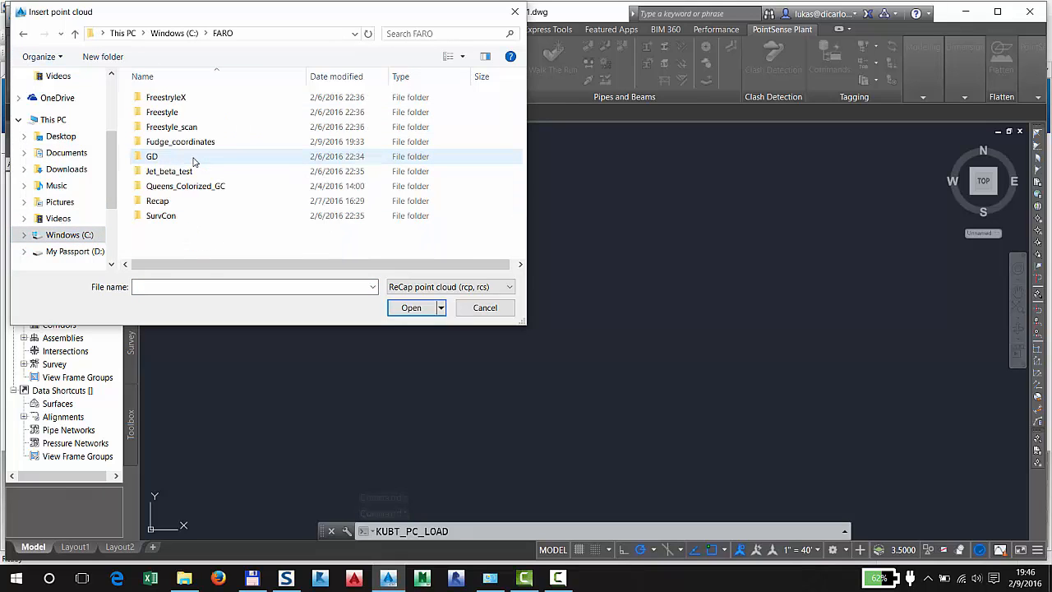
pyautogui.doubleClick(194, 144)
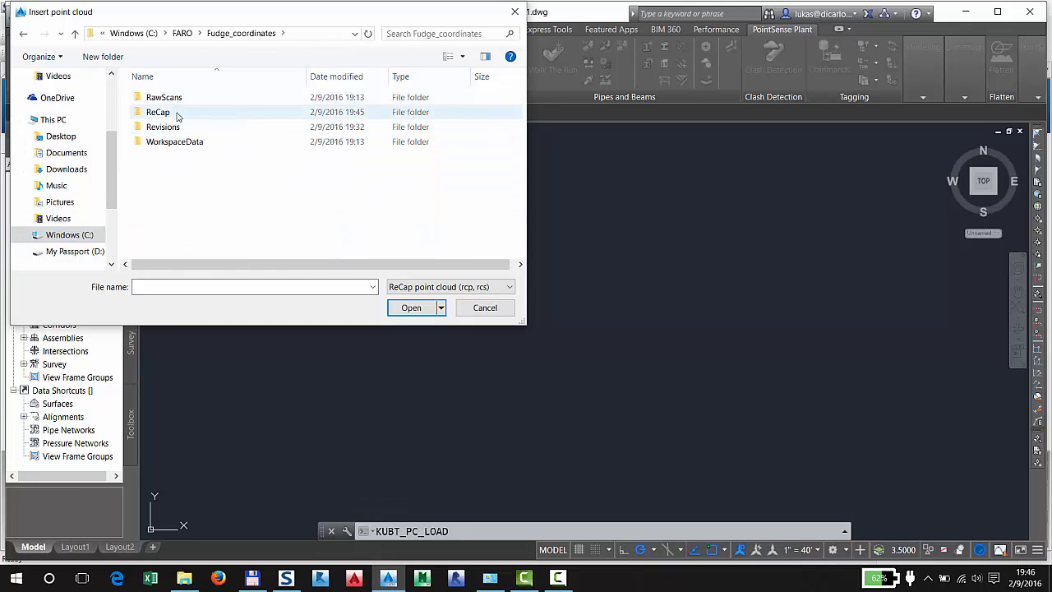
pyautogui.doubleClick(176, 113)
pyautogui.click(219, 112)
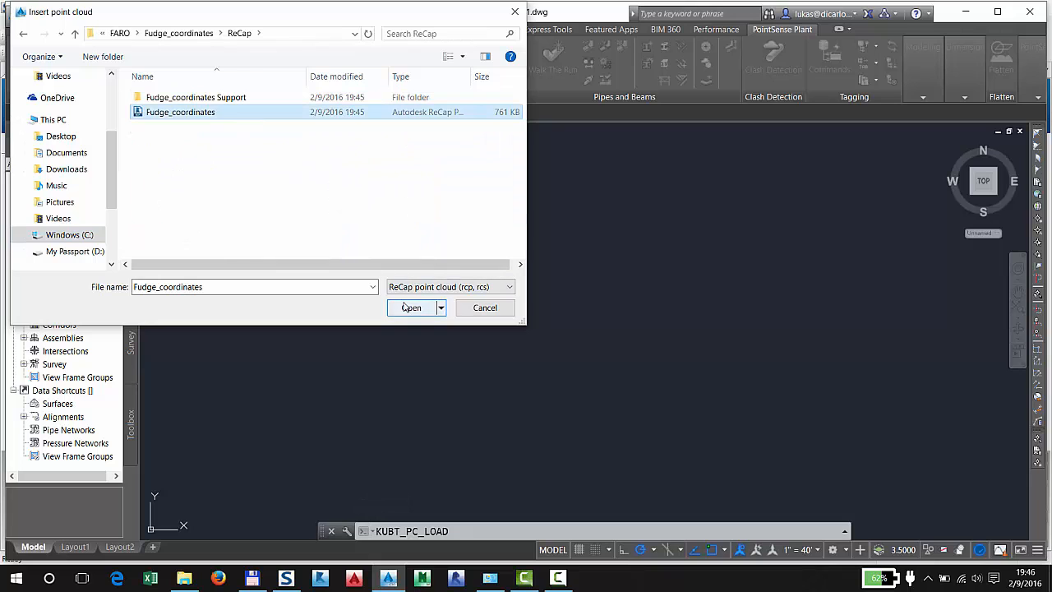
pyautogui.click(405, 305)
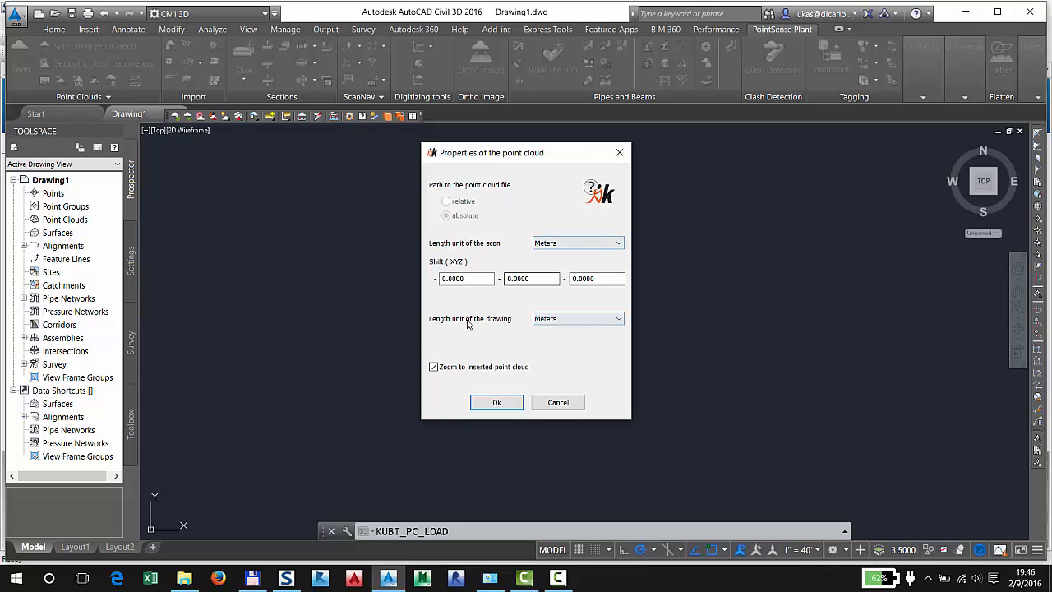
# Set the drawing's length unit to Feet (US Survey) and insert the point cloud with zooming to it enabled
pyautogui.click(577, 320)
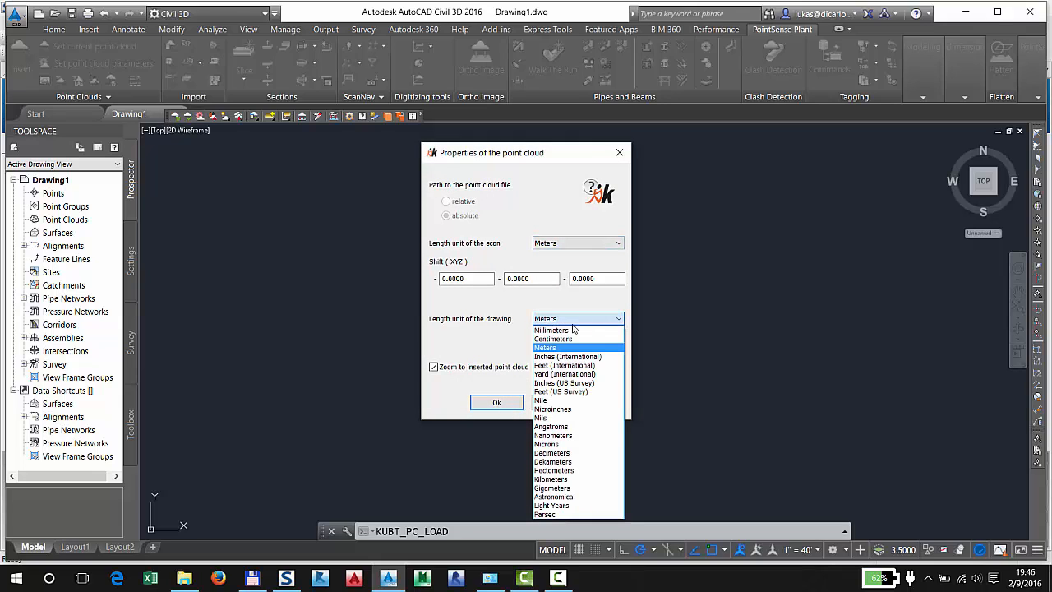
pyautogui.click(583, 393)
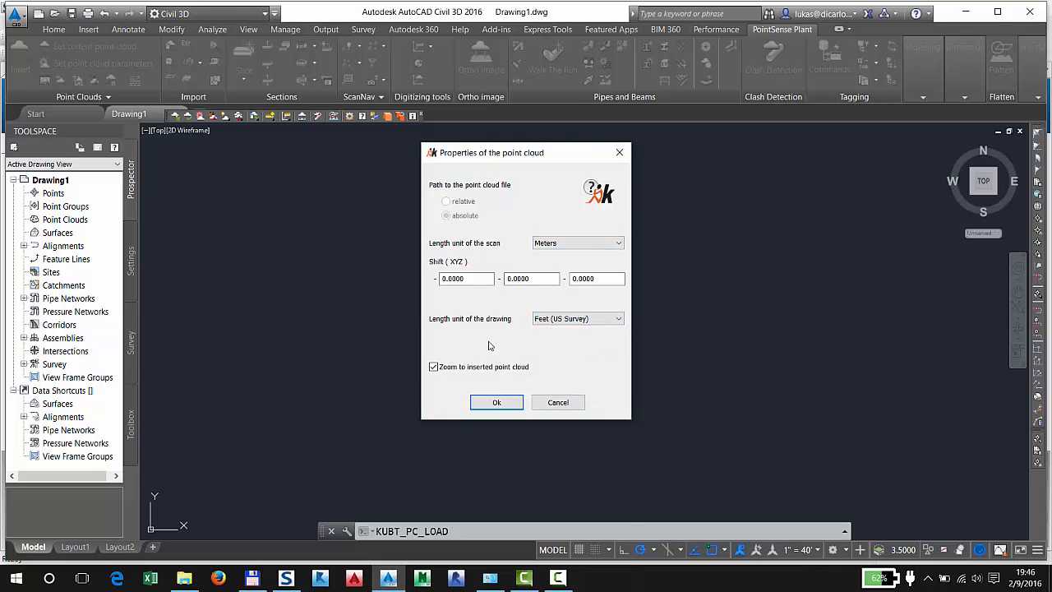
pyautogui.click(496, 402)
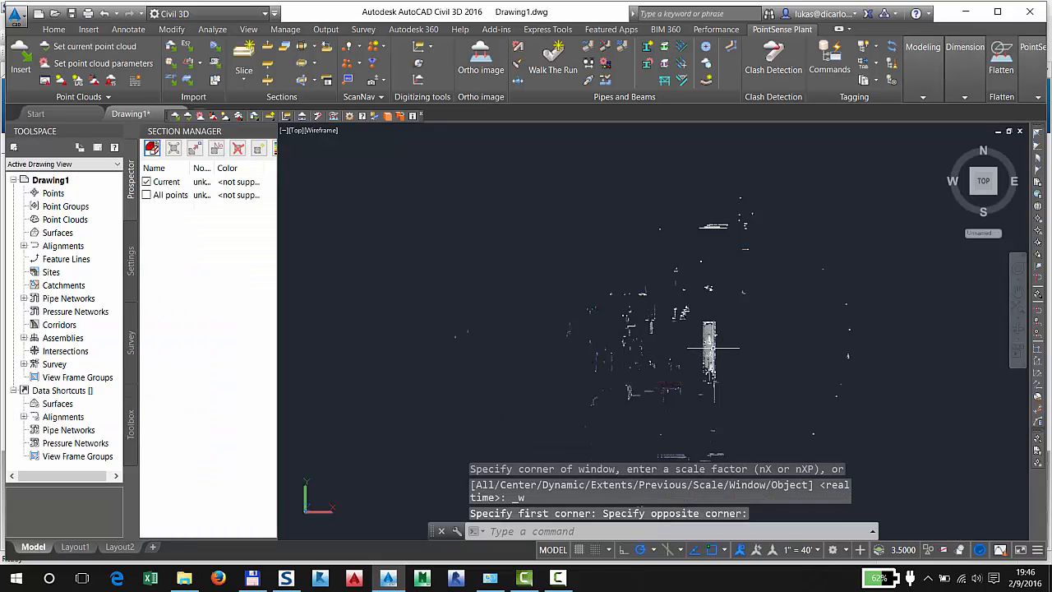
# Turn on the Coordinates readout in the drawing's status bar
pyautogui.scroll(10, 707, 337)
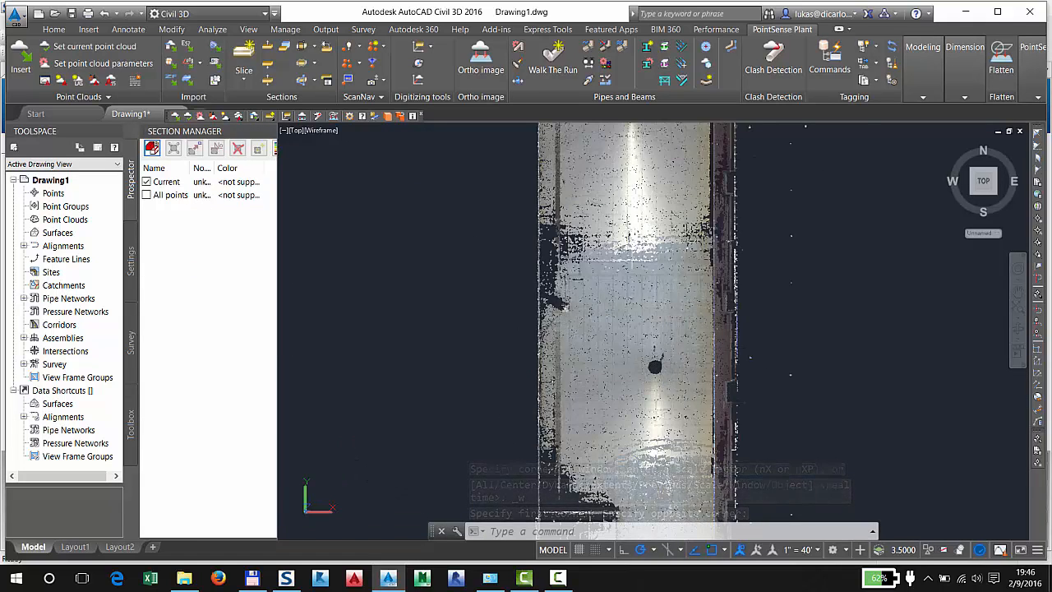
pyautogui.moveTo(646, 314); pyautogui.dragTo(605, 344, button='middle')
pyautogui.press('Escape')
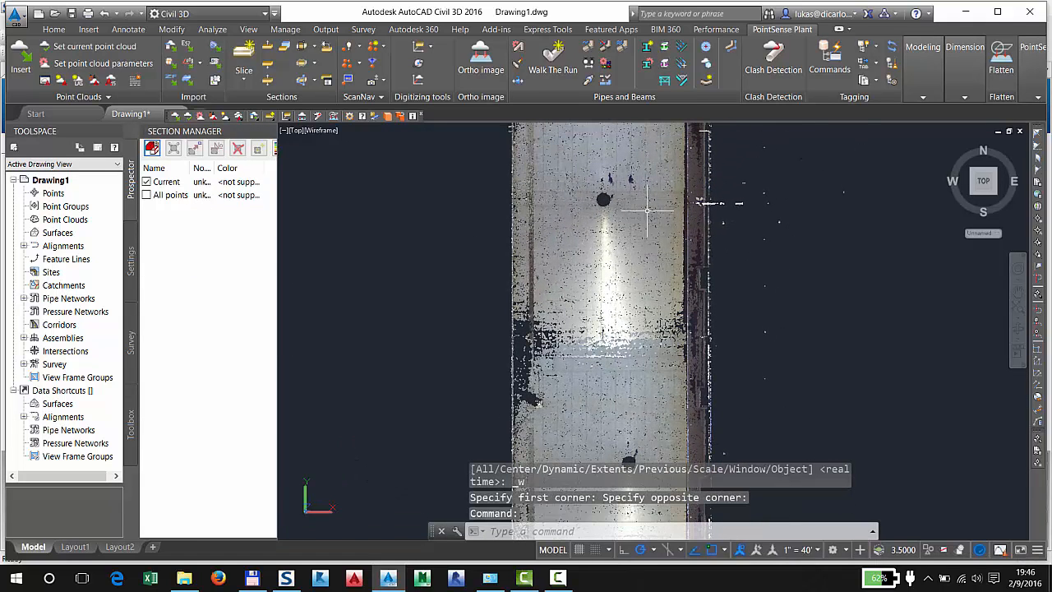
pyautogui.moveTo(606, 230); pyautogui.dragTo(600, 343, button='middle')
pyautogui.scroll(4, 620, 299)
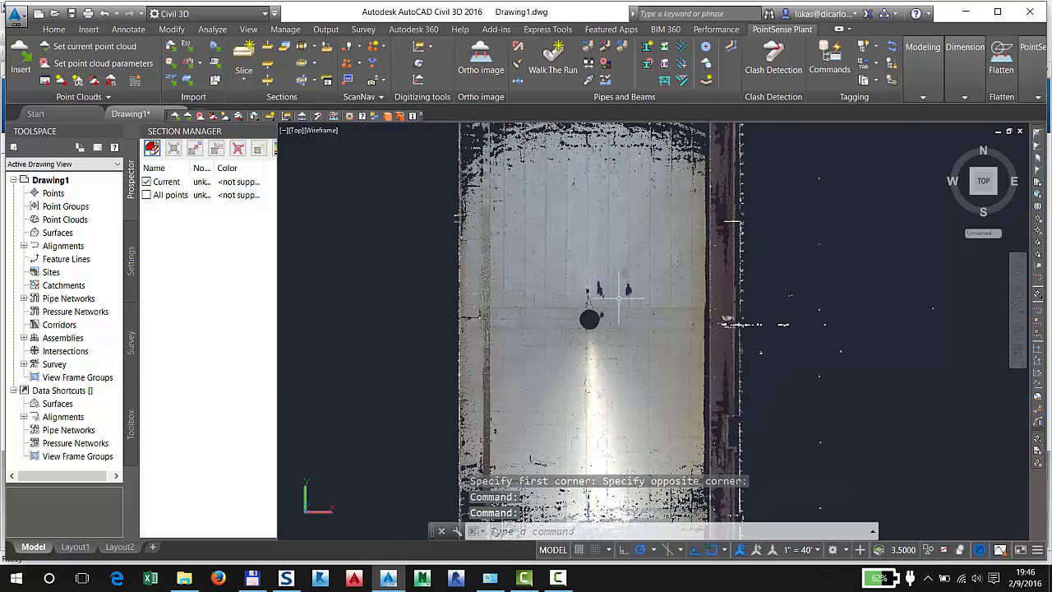
pyautogui.click(1038, 553)
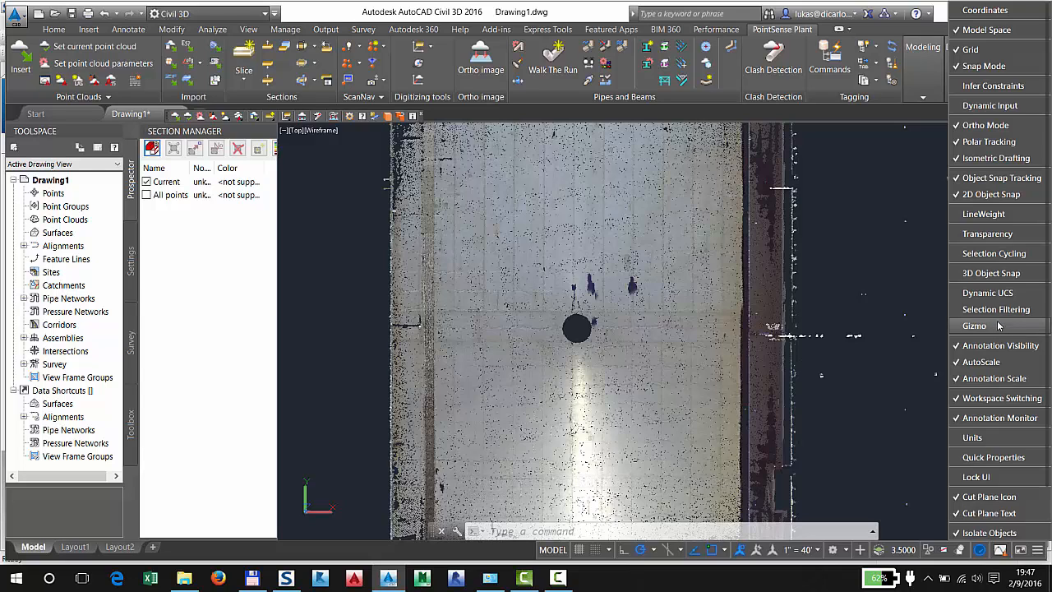
pyautogui.click(987, 10)
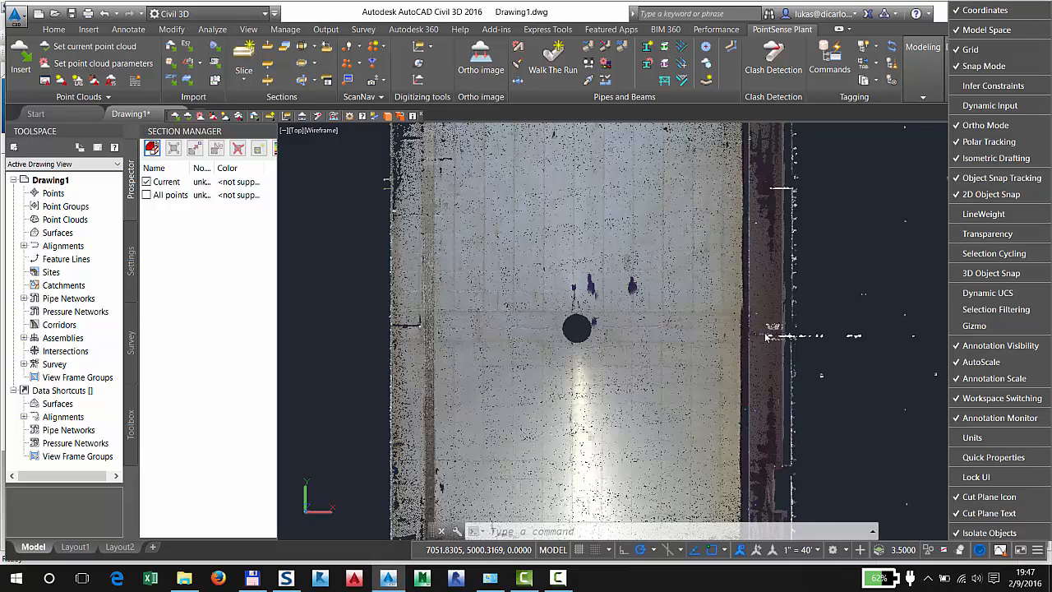
pyautogui.click(1035, 554)
# Try to orbit the point cloud around the scanned floor, and restore the top view
pyautogui.moveTo(555, 438); pyautogui.dragTo(655, 423, button='middle')
pyautogui.moveTo(703, 360); pyautogui.dragTo(664, 349, button='middle')
pyautogui.scroll(5, 755, 332)
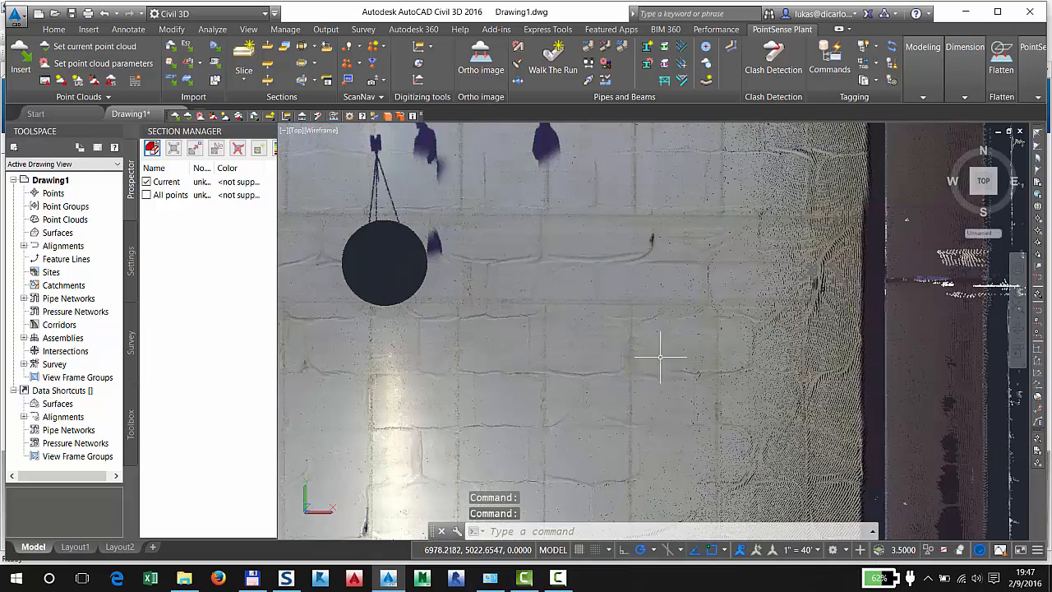
pyautogui.moveTo(586, 360)
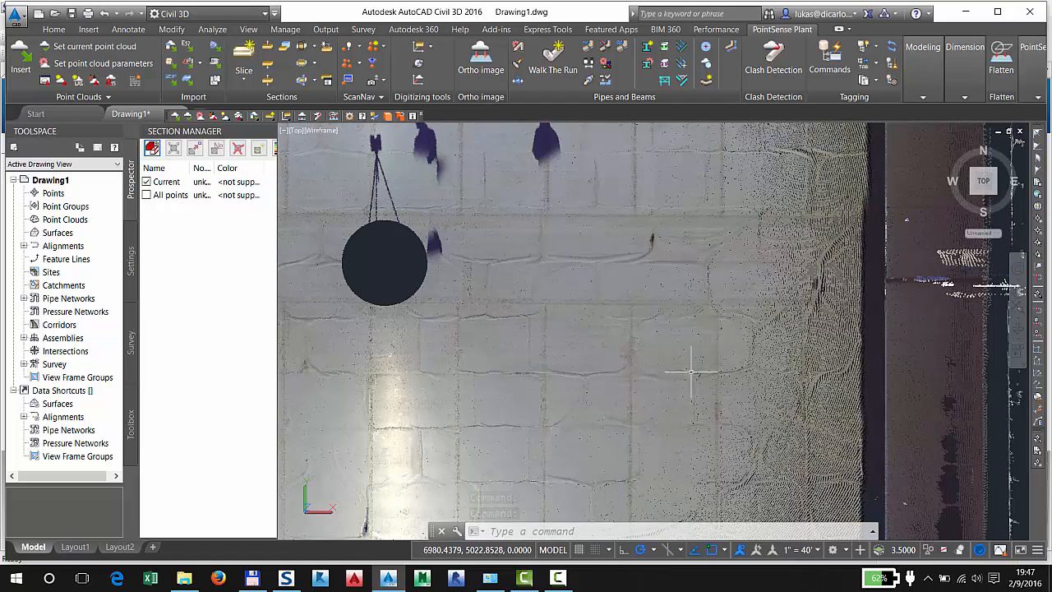
pyautogui.keyDown('shift'); pyautogui.moveTo(667, 349); pyautogui.dragTo(653, 388, button='middle'); pyautogui.keyUp('shift')
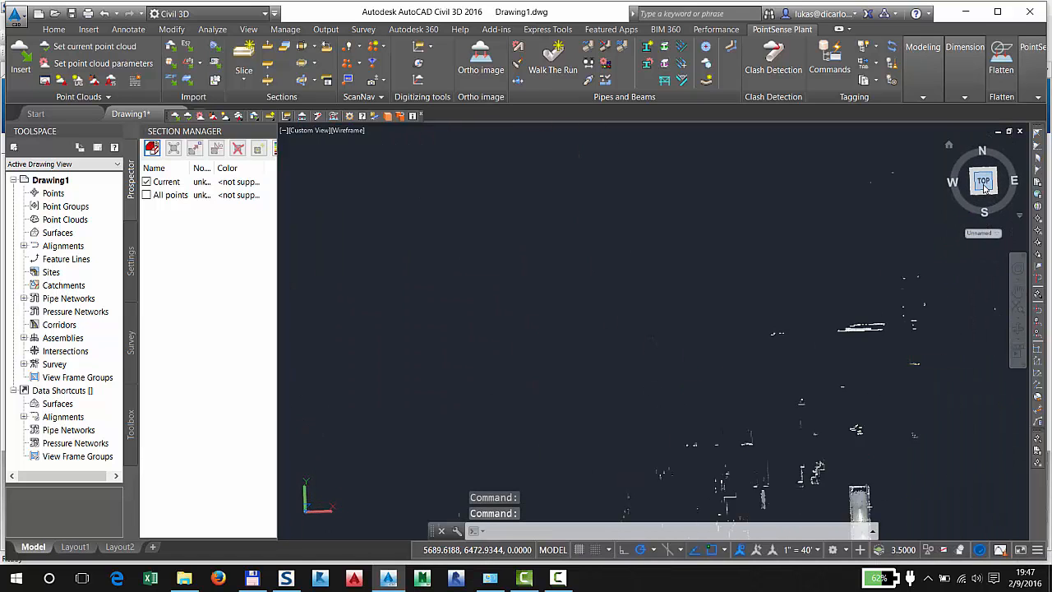
pyautogui.scroll(10, 698, 353)
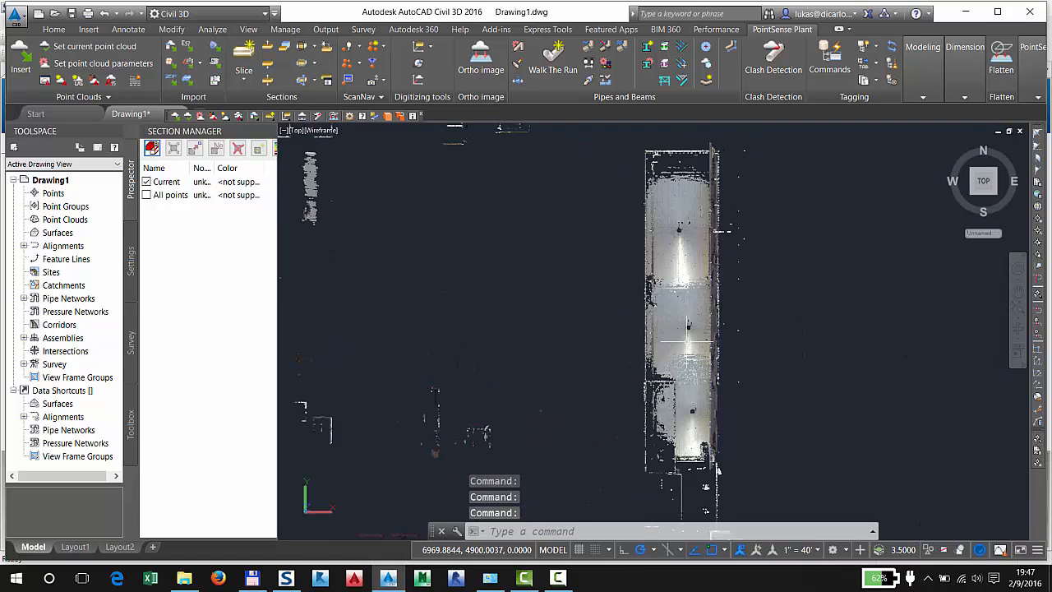
# Set the ORBITAUTOTARGET system variable to 0
pyautogui.click(647, 530)
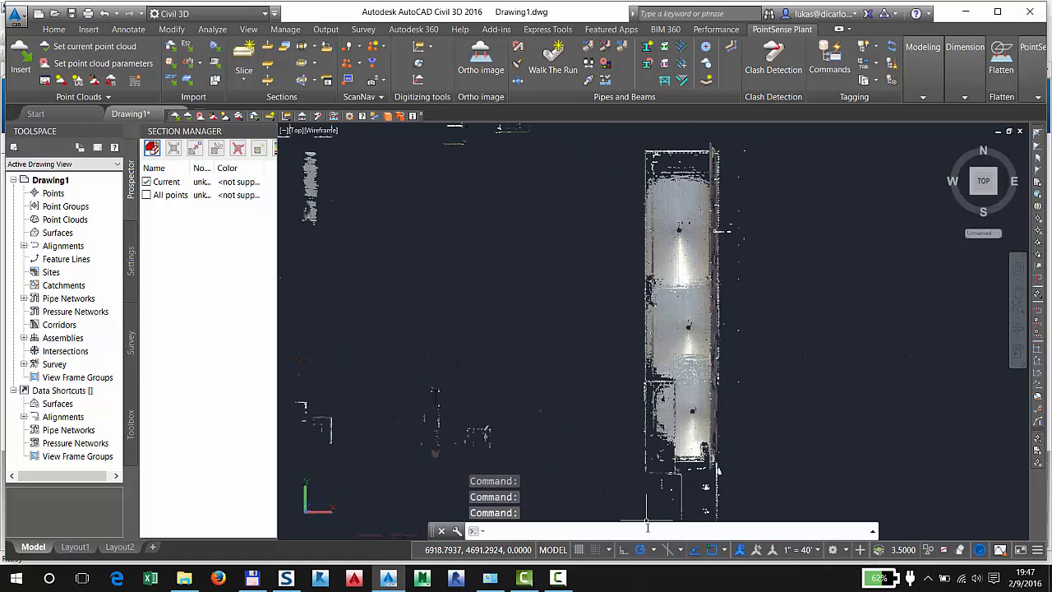
pyautogui.write('orbit')
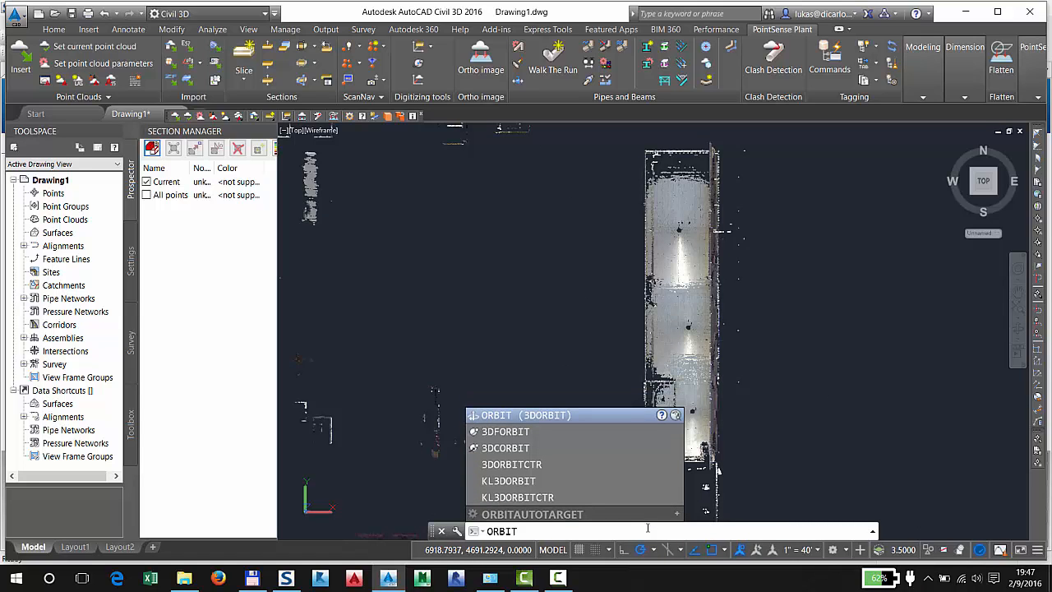
pyautogui.click(617, 516)
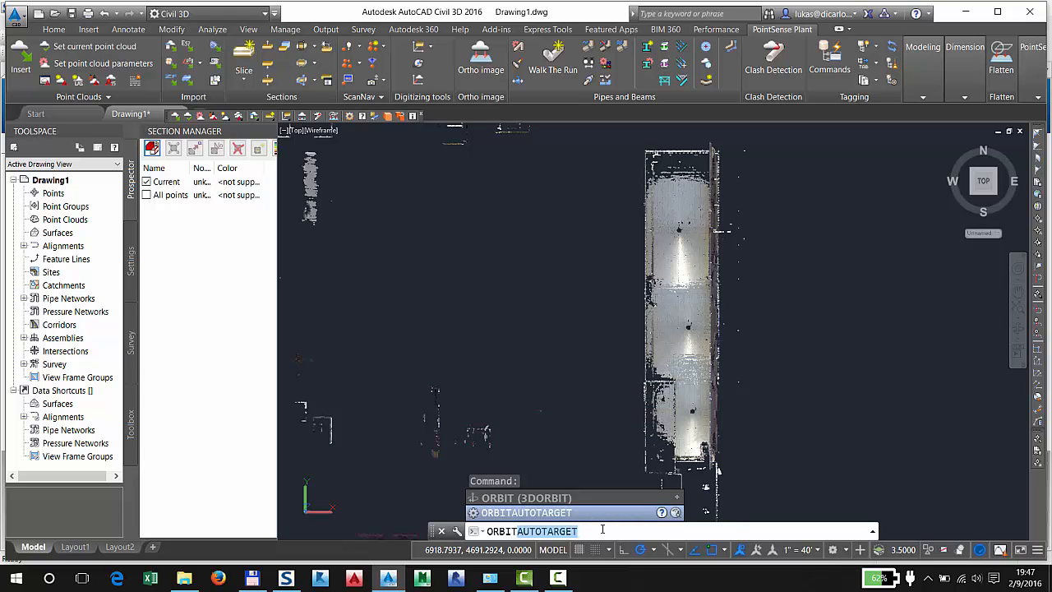
pyautogui.press('Return')
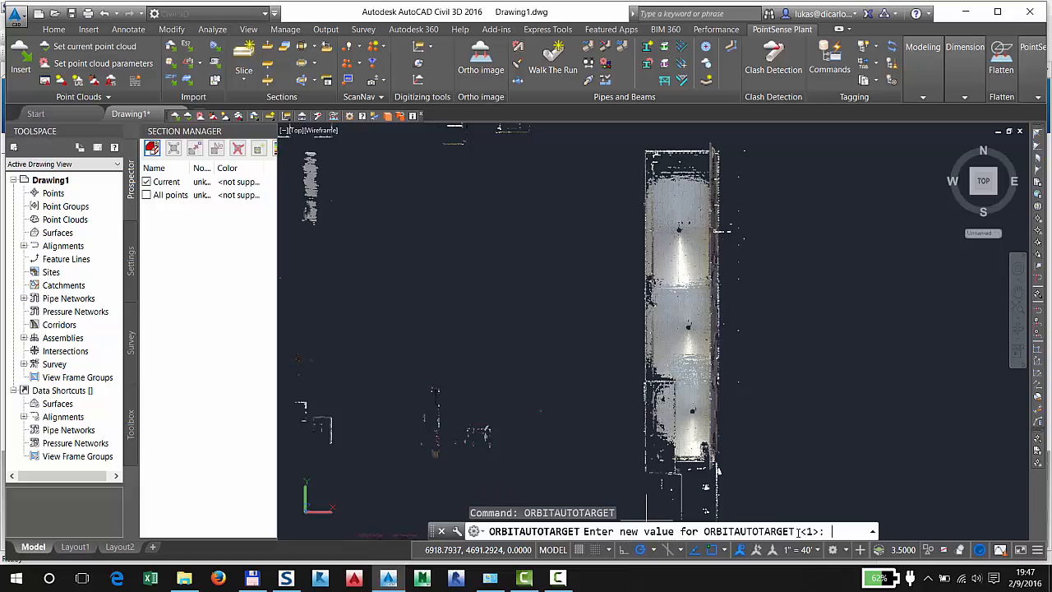
pyautogui.press('Return')
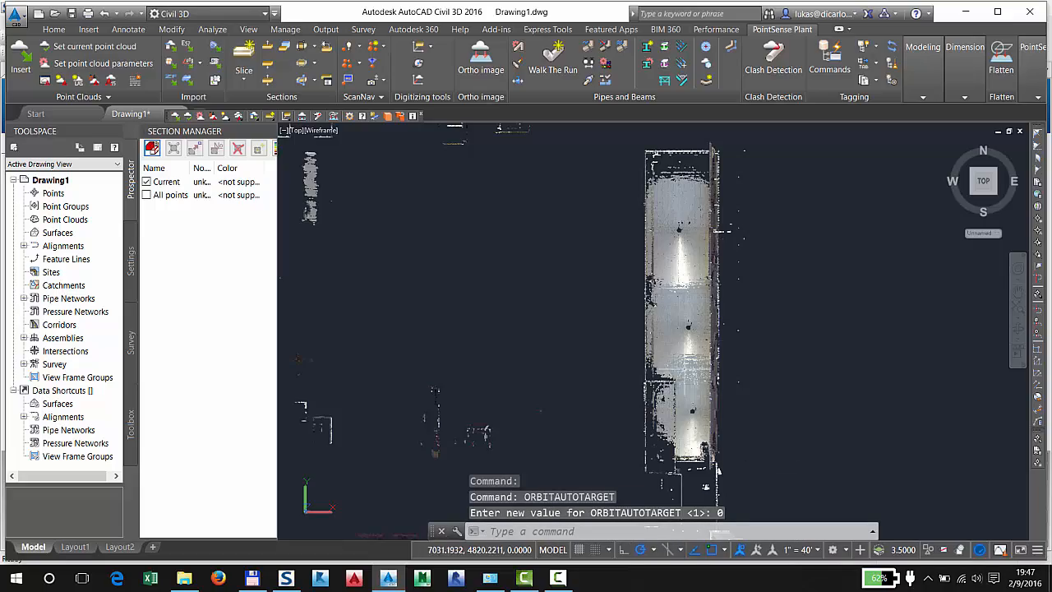
# Create a manual Civil 3D point on the point cloud wall beside the protruding column, with the description wall and the default elevation
pyautogui.scroll(6, 707, 280)
pyautogui.scroll(5, 655, 276)
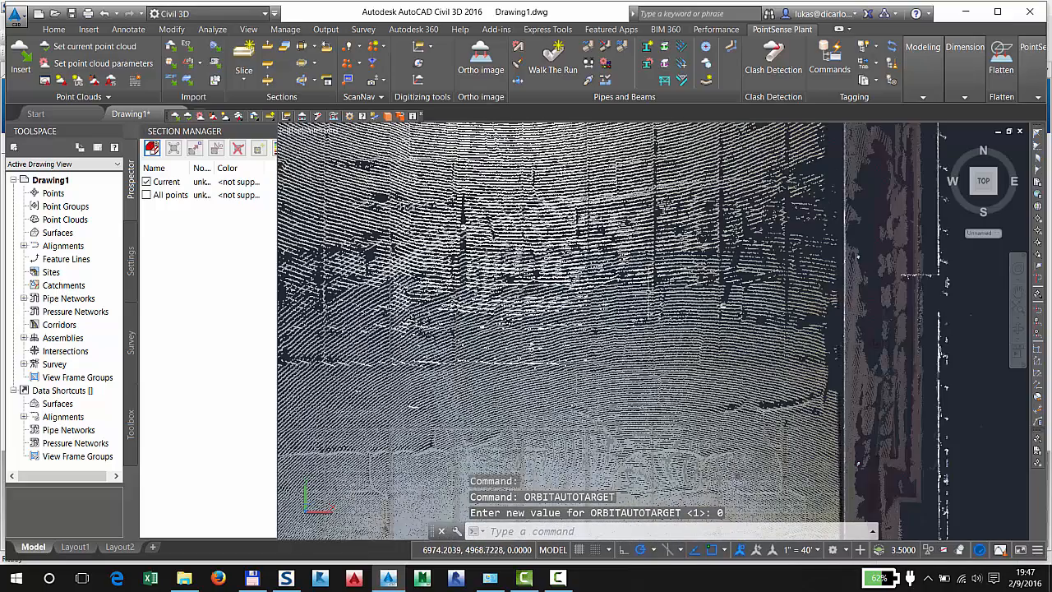
pyautogui.moveTo(641, 286)
pyautogui.keyDown('shift'); pyautogui.mouseDown(button='middle')
pyautogui.moveTo(657, 275)
pyautogui.moveTo(639, 215)
pyautogui.mouseUp(button='middle'); pyautogui.keyUp('shift')
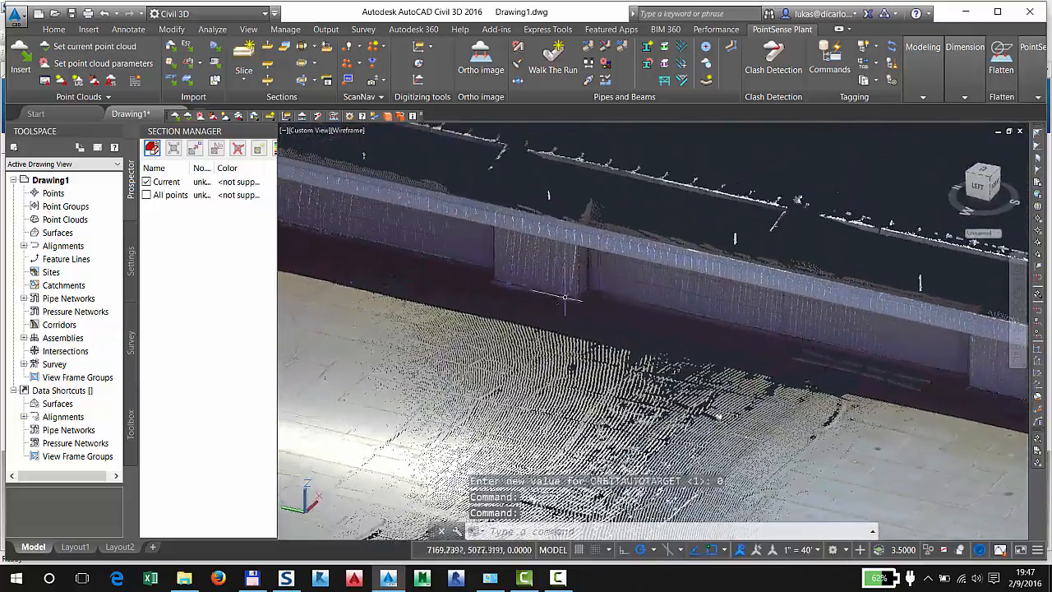
pyautogui.scroll(4, 548, 284)
pyautogui.moveTo(554, 269); pyautogui.dragTo(663, 289, button='middle')
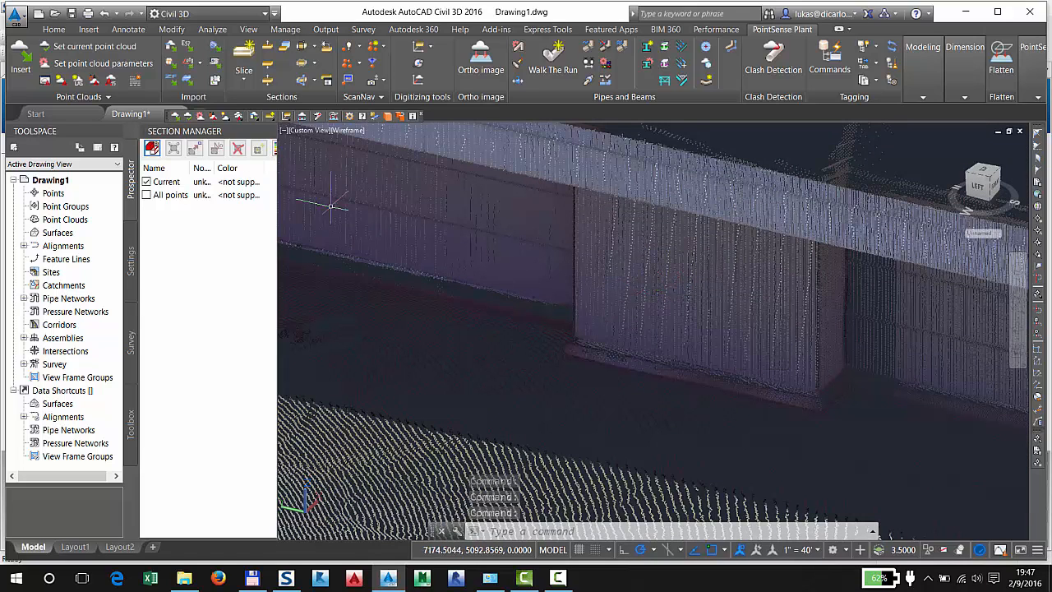
pyautogui.click(54, 30)
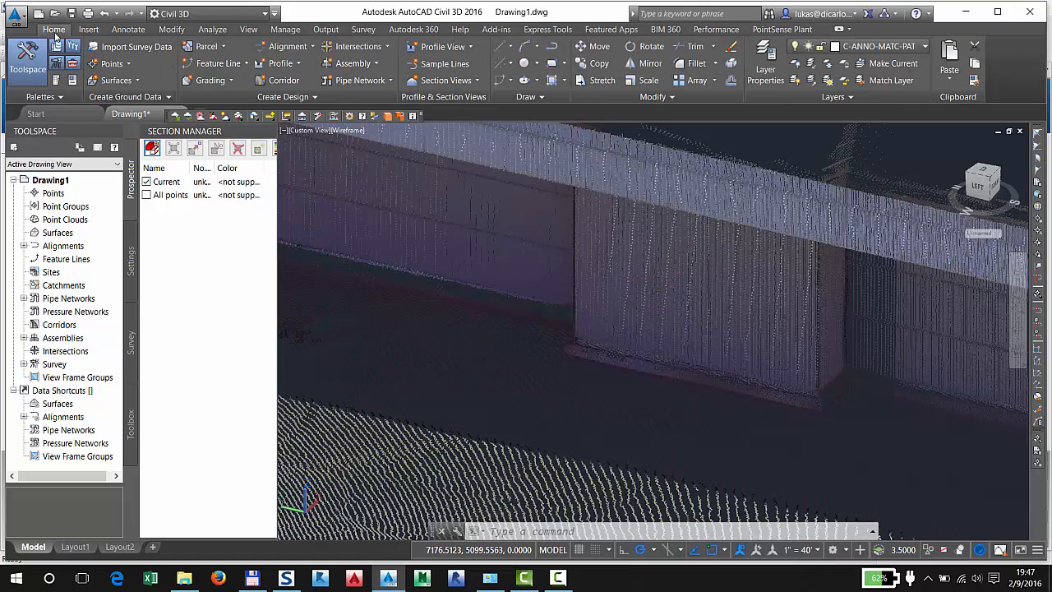
pyautogui.click(123, 65)
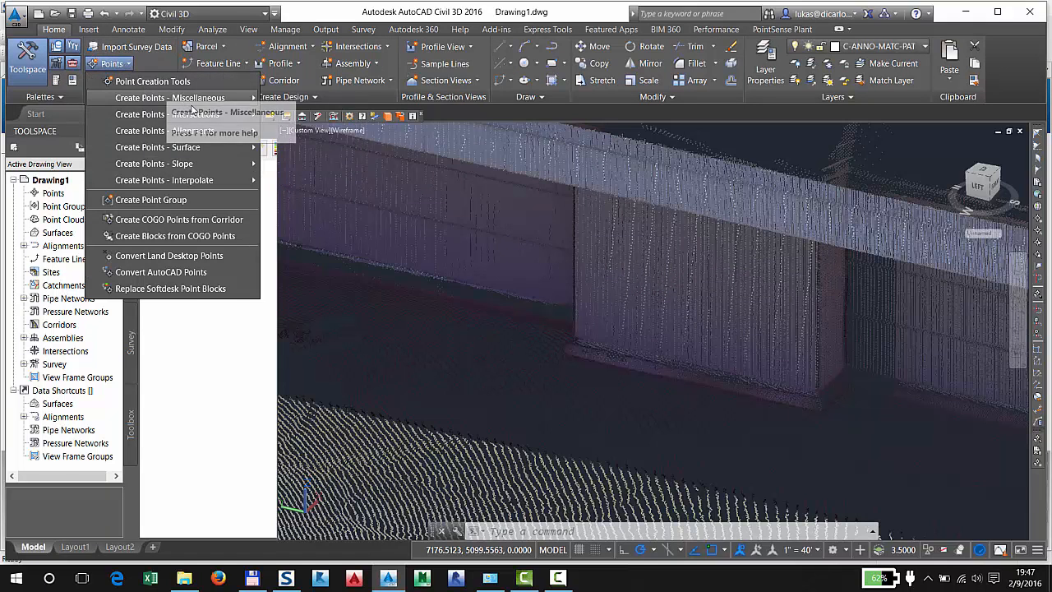
pyautogui.click(166, 82)
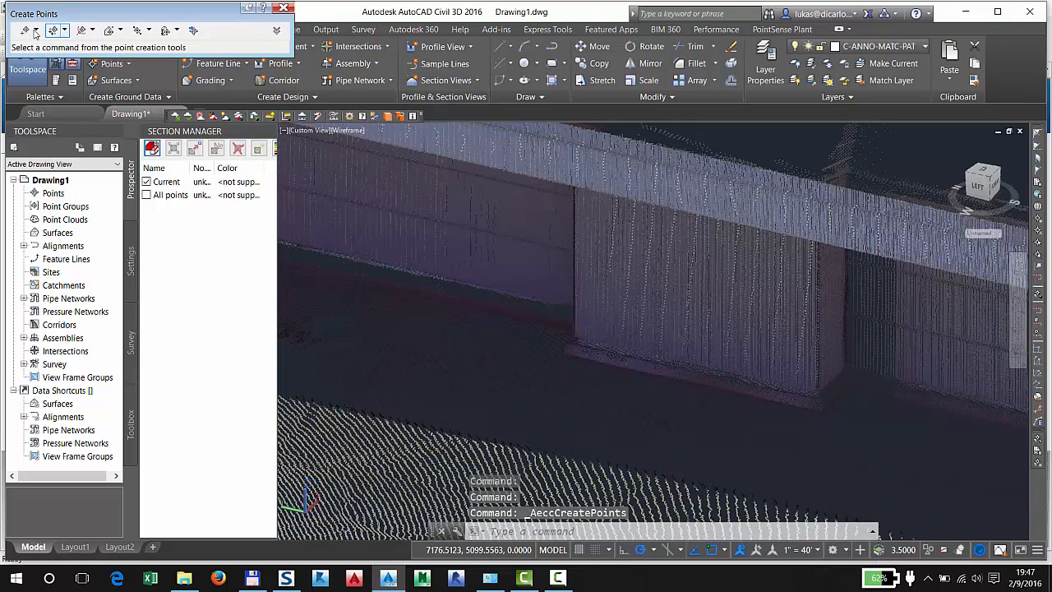
pyautogui.click(25, 31)
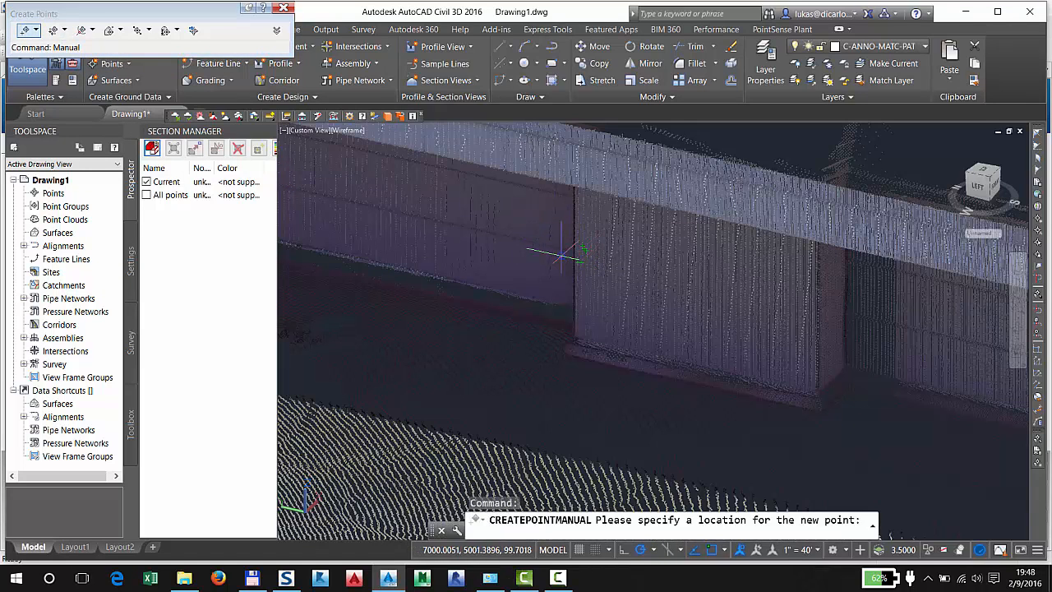
pyautogui.click(558, 246)
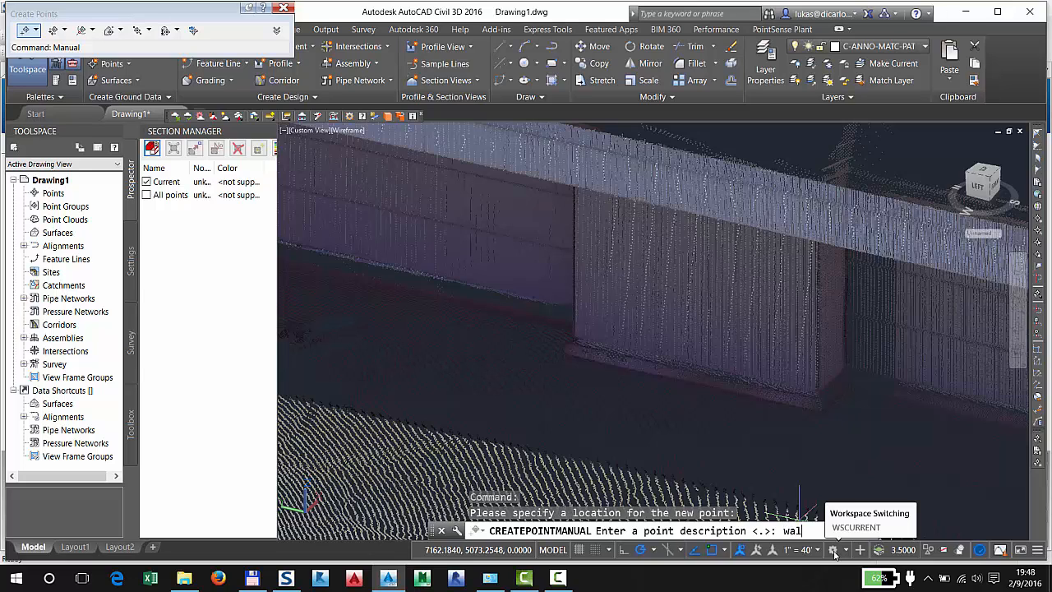
pyautogui.press('Return')
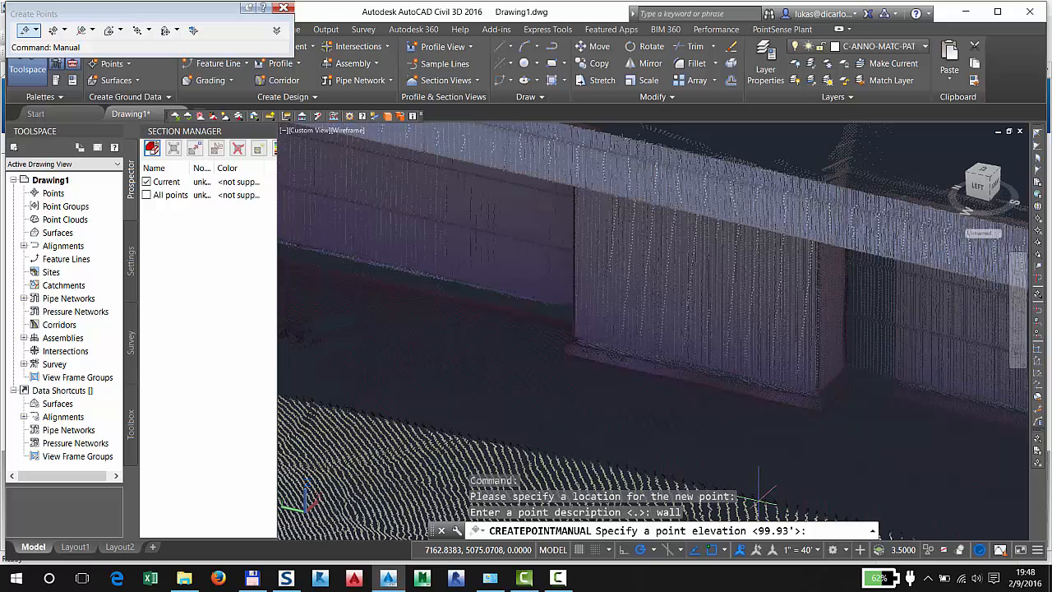
pyautogui.press('Return')
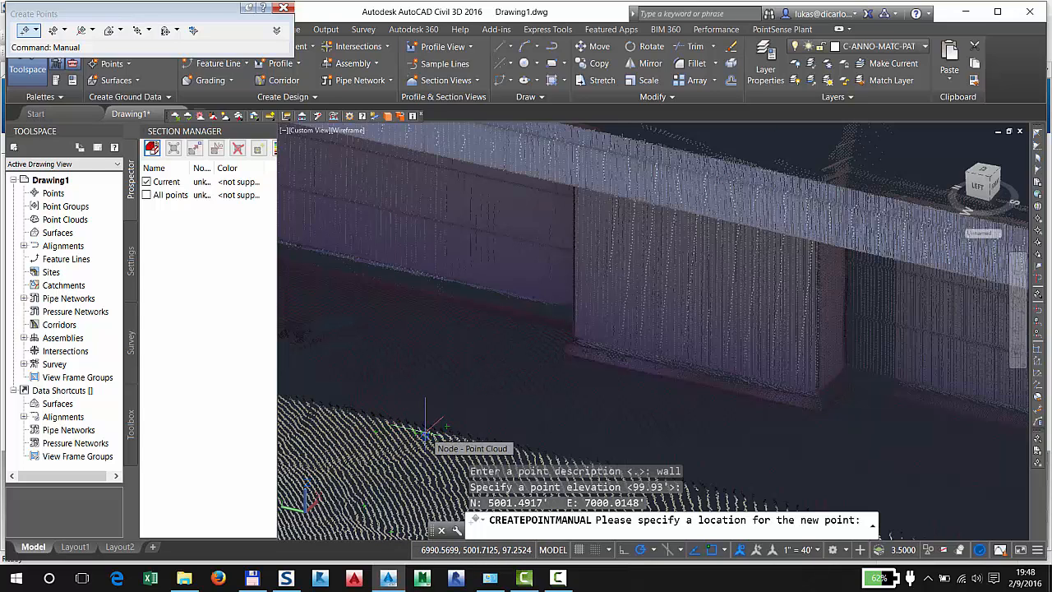
pyautogui.scroll(-3, 579, 407)
pyautogui.moveTo(585, 407); pyautogui.dragTo(691, 290, button='middle')
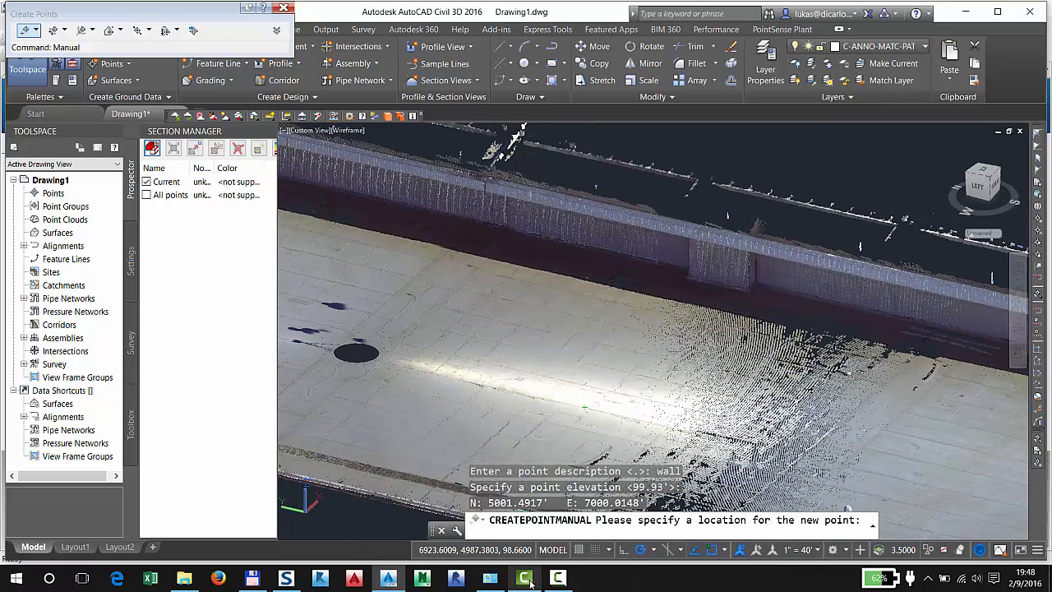
pyautogui.moveTo(530, 582)
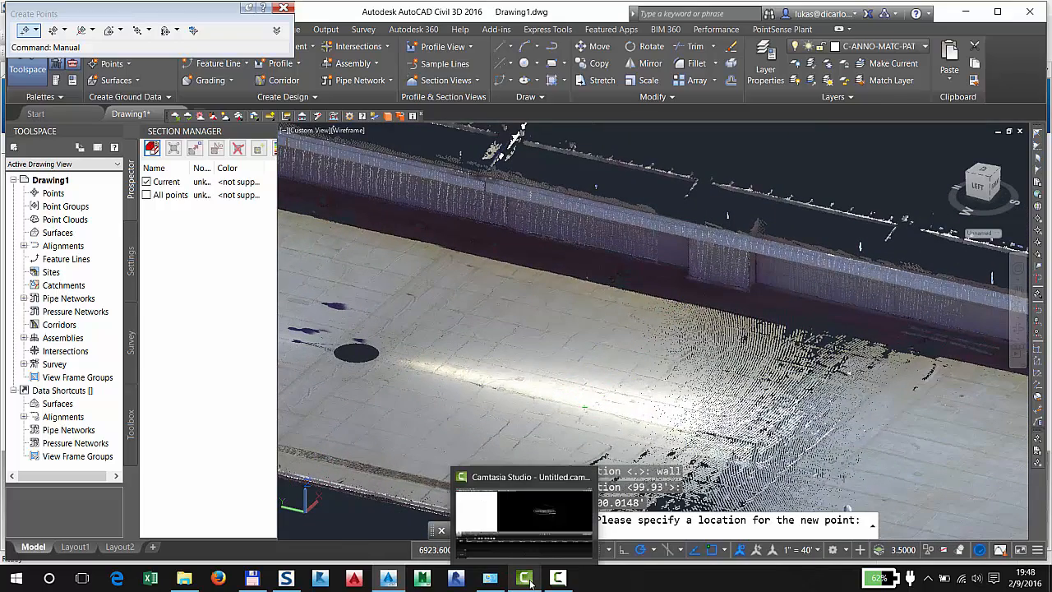